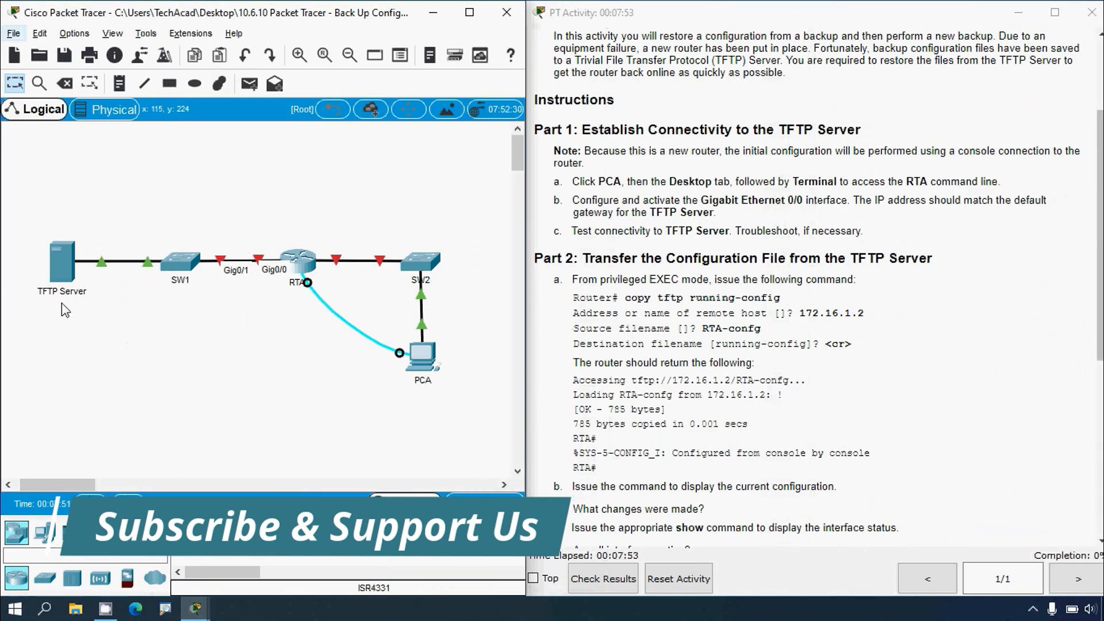
# Step: Review the TFTP Server's IP configuration, checking its default gateway address
pyautogui.click(64, 267)
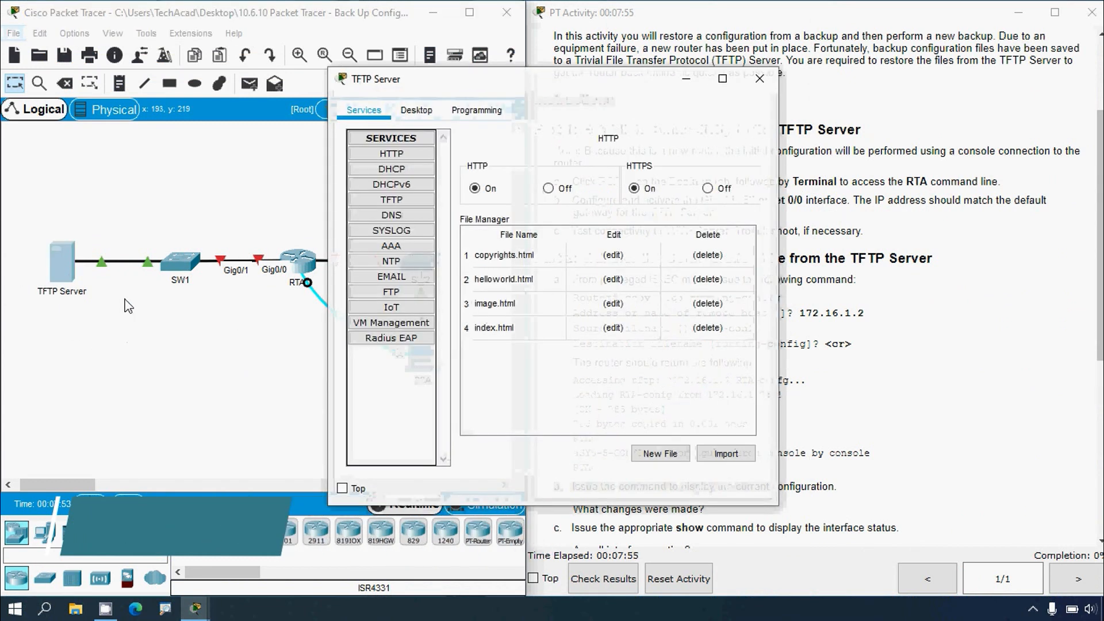
pyautogui.click(417, 110)
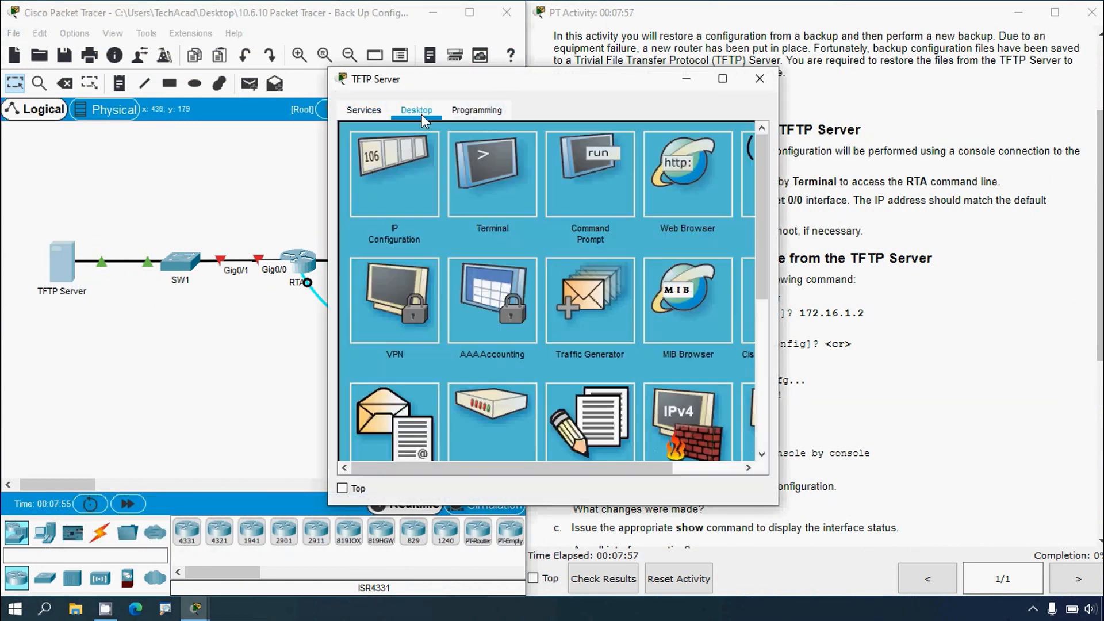
pyautogui.click(411, 179)
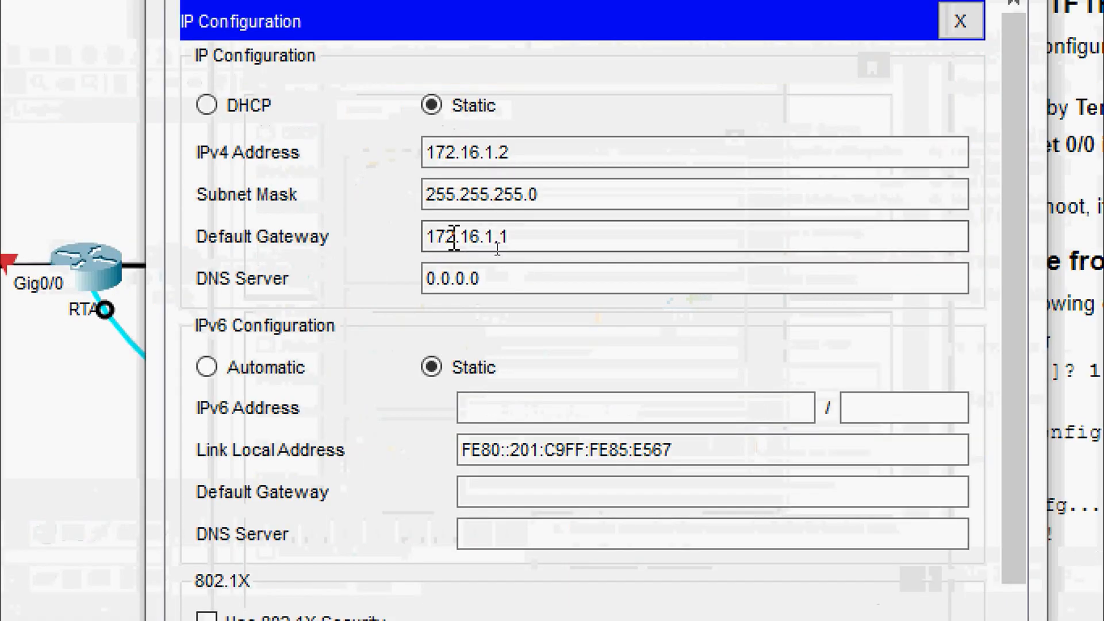
pyautogui.click(523, 246)
pyautogui.moveTo(538, 236); pyautogui.dragTo(420, 250)
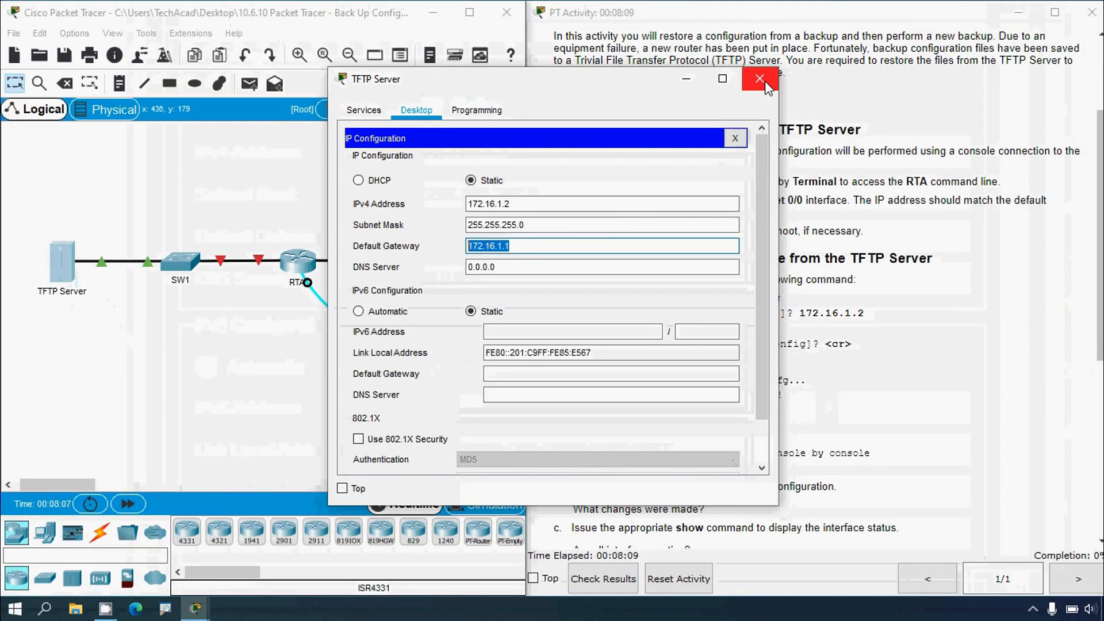
pyautogui.click(760, 79)
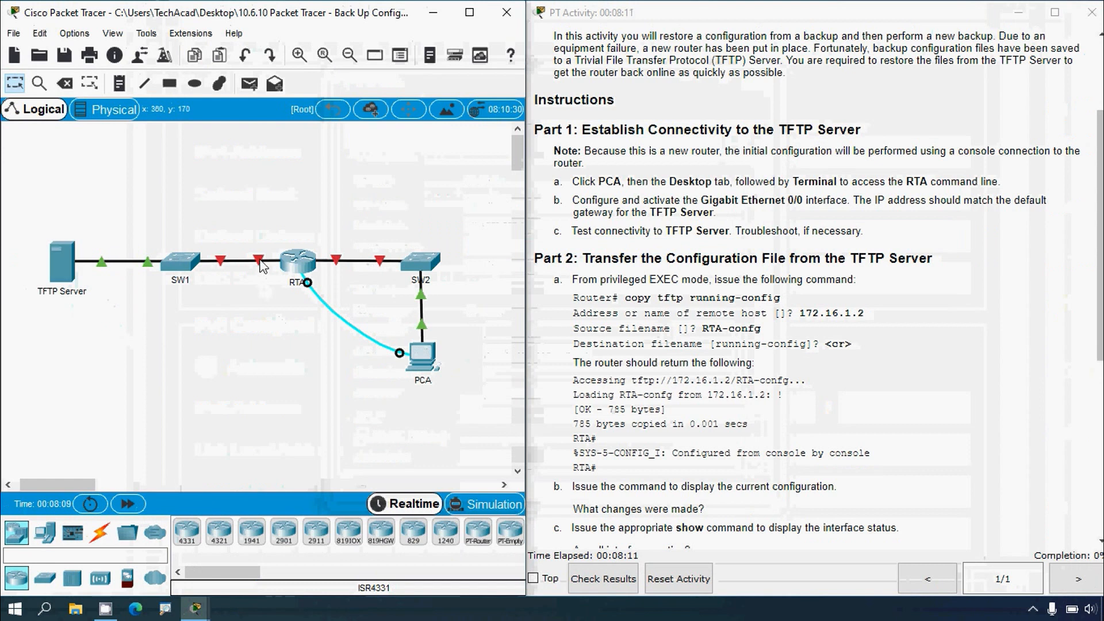
# Step: Open a console terminal session from PCA to the router with the default port settings
pyautogui.moveTo(260, 267)
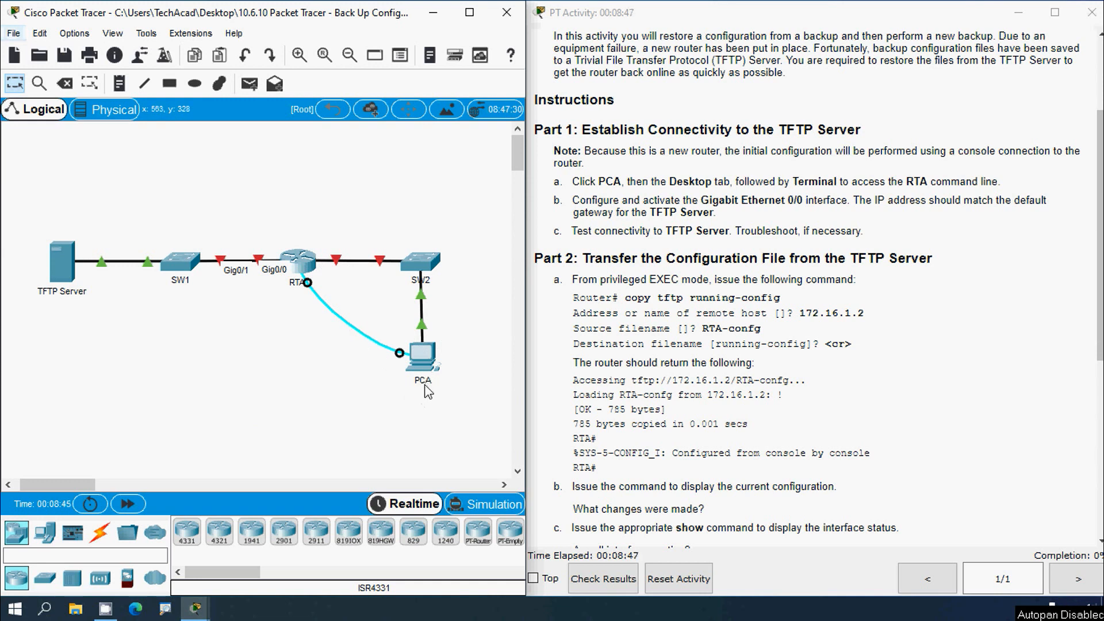
pyautogui.click(431, 363)
pyautogui.click(722, 79)
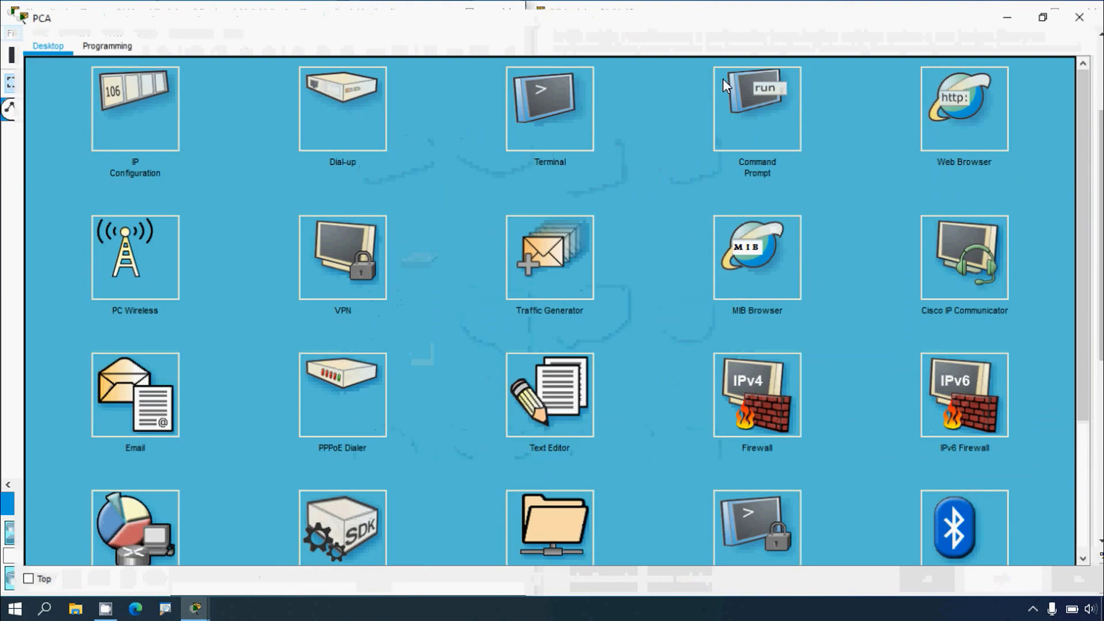
pyautogui.click(530, 119)
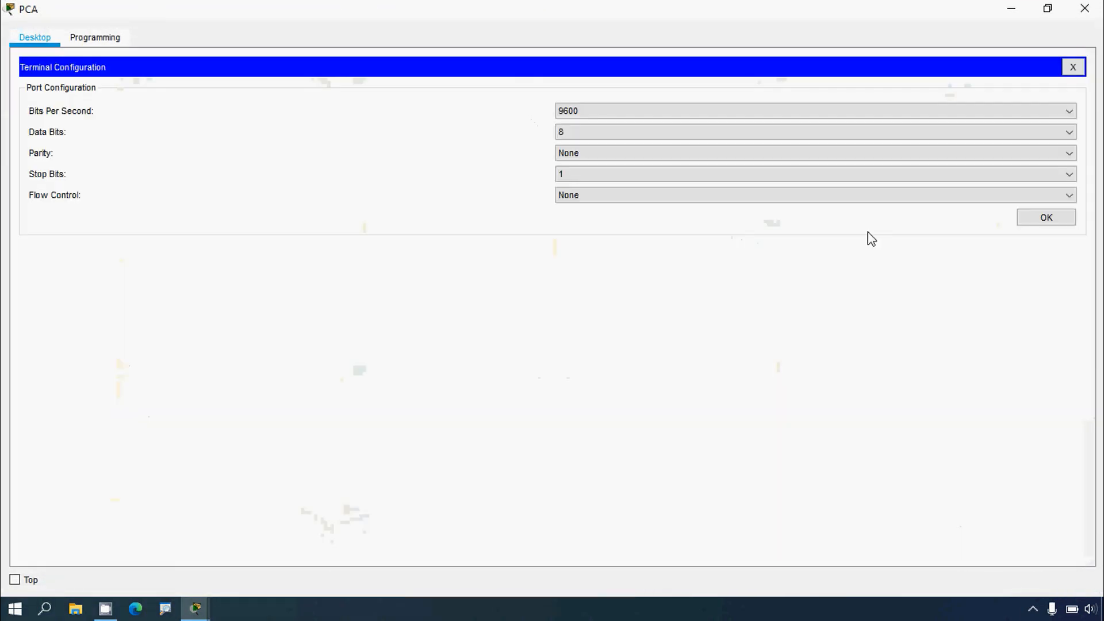
pyautogui.click(1035, 222)
pyautogui.press('Return')
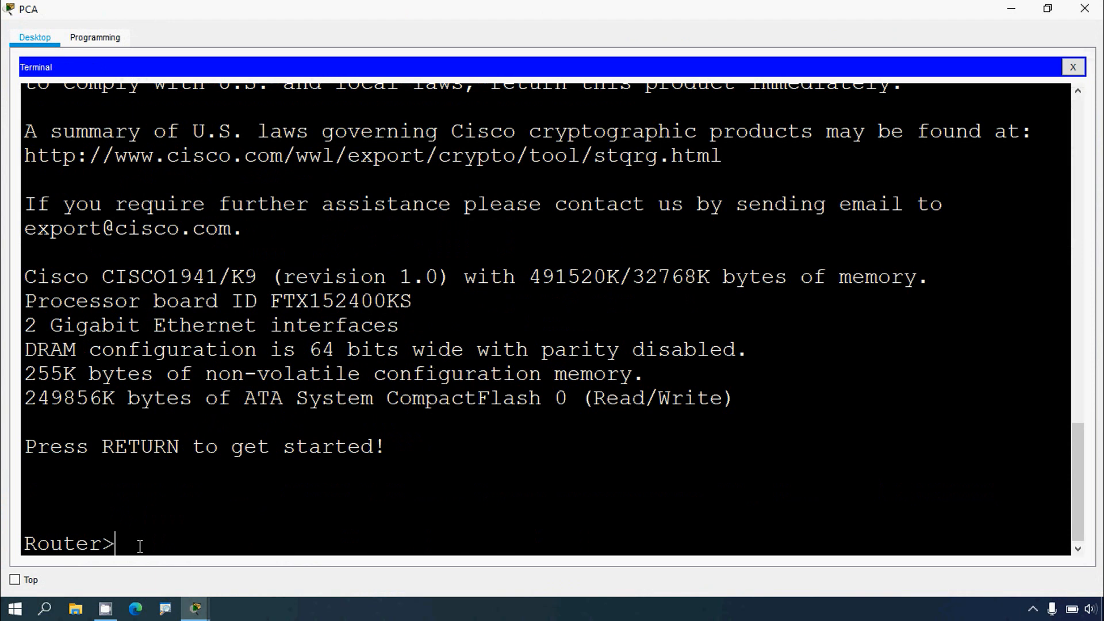
# Step: Enter privileged EXEC and global configuration mode, then select interface g0/0
pyautogui.write('enable')
pyautogui.press('Return')
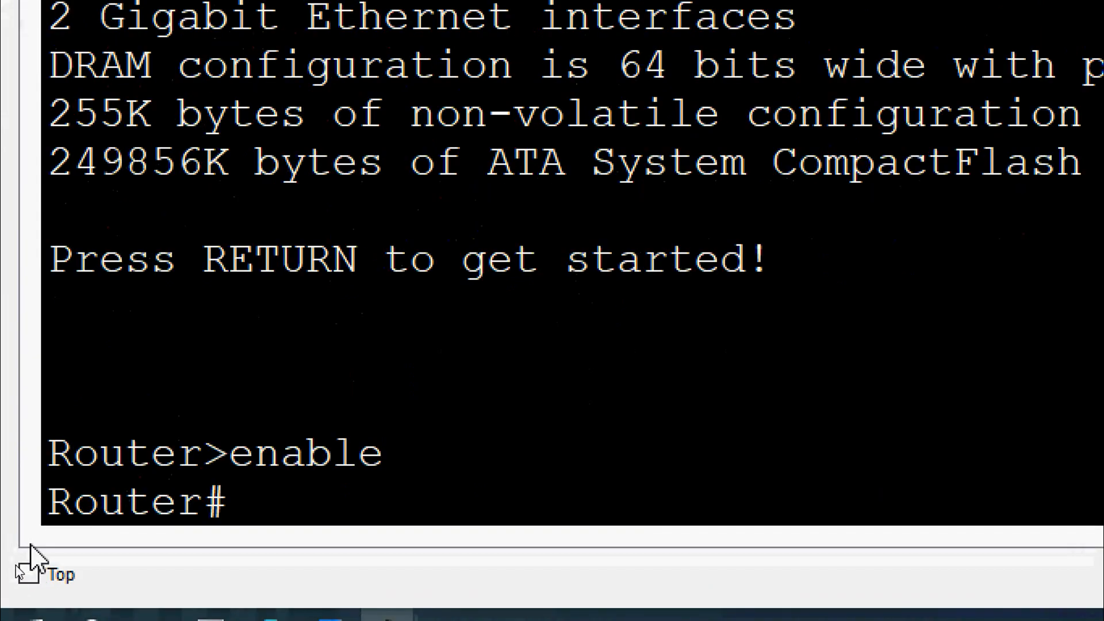
pyautogui.write('conf t')
pyautogui.press('Return')
pyautogui.write('i')
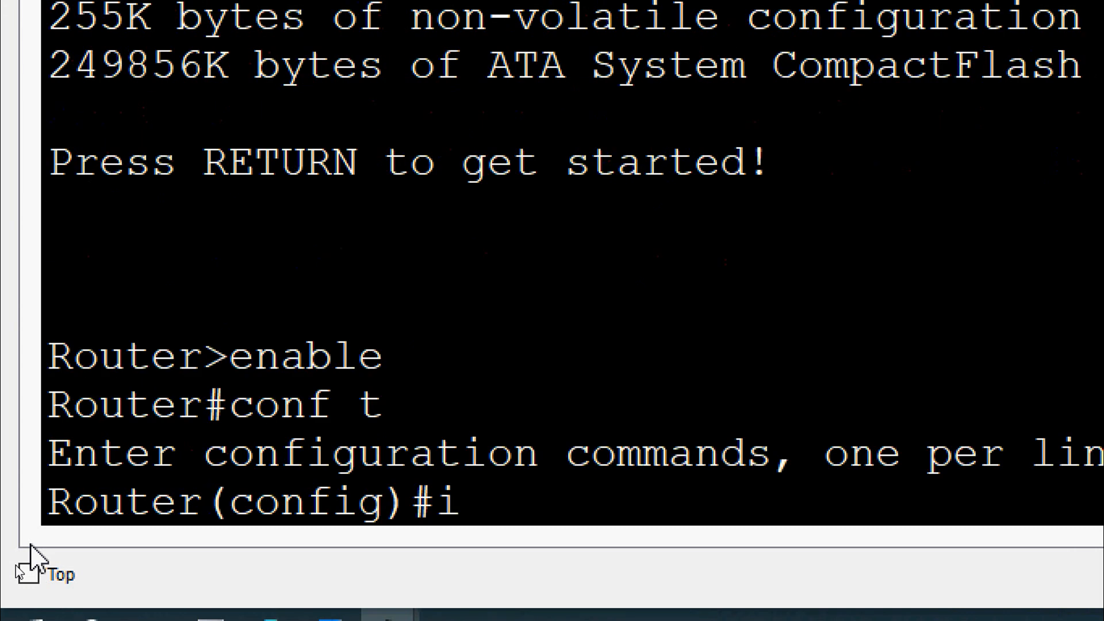
pyautogui.write('nterface g')
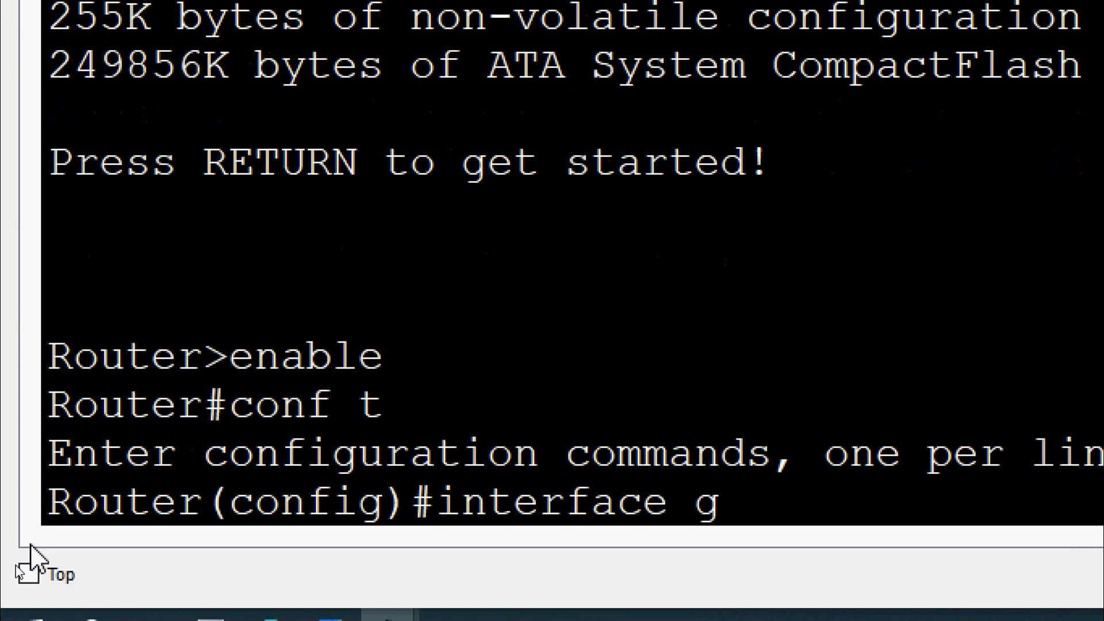
pyautogui.write('0/0')
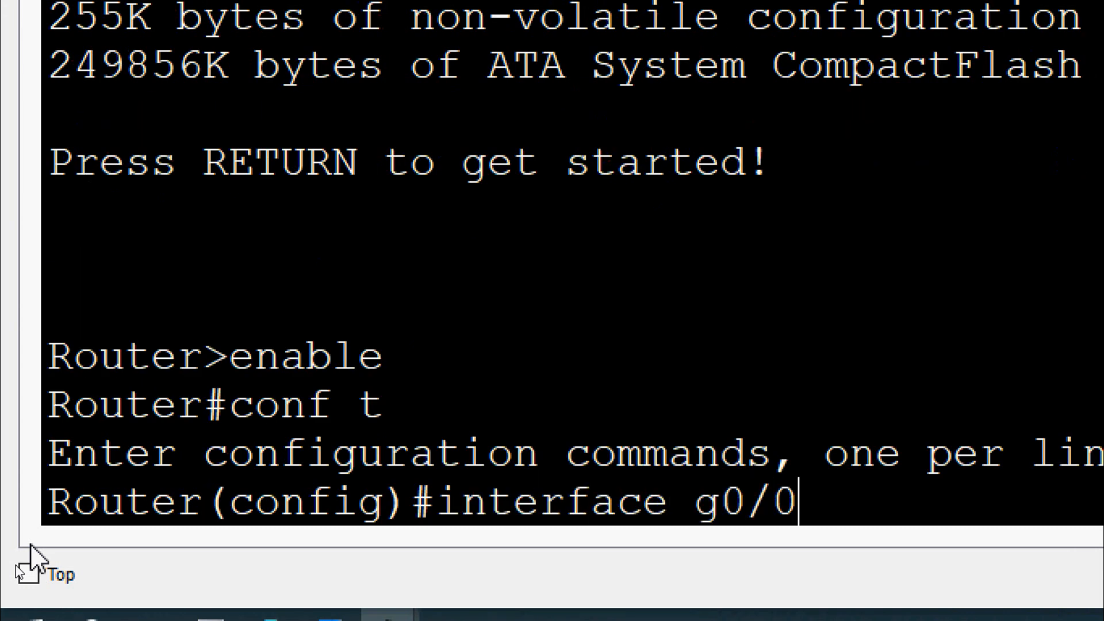
pyautogui.press('Return')
# Step: Assign IP address 172.16.1.1 with subnet mask 255.255.255.0 to interface g0/0
pyautogui.write('p')
pyautogui.press('BackSpace')
pyautogui.write('ip addre')
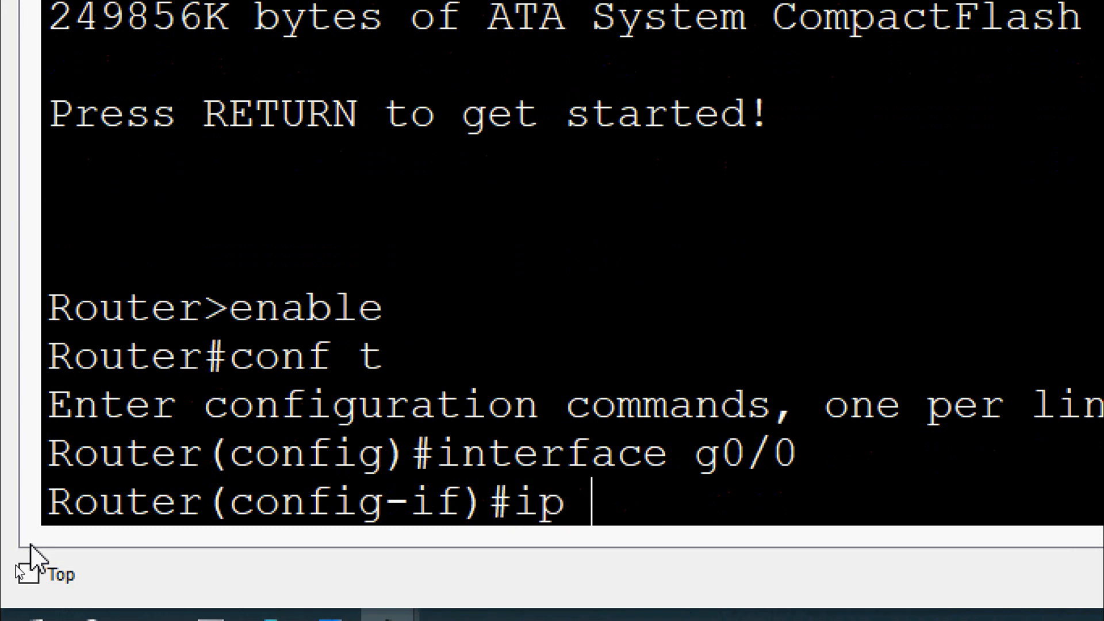
pyautogui.write('ss')
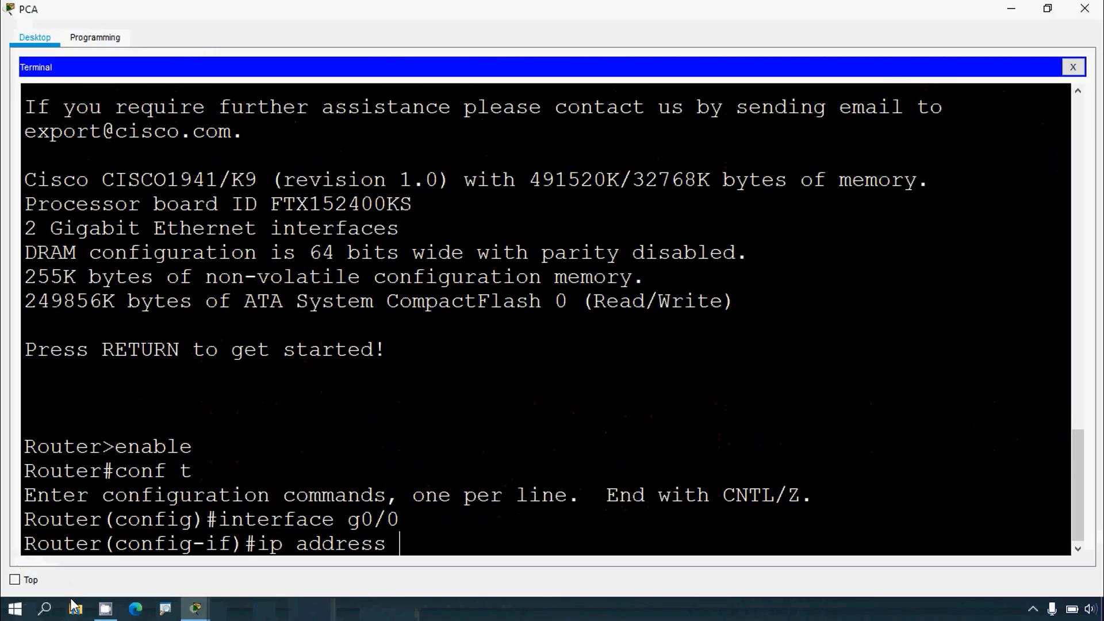
pyautogui.write(' 172.16.1.1')
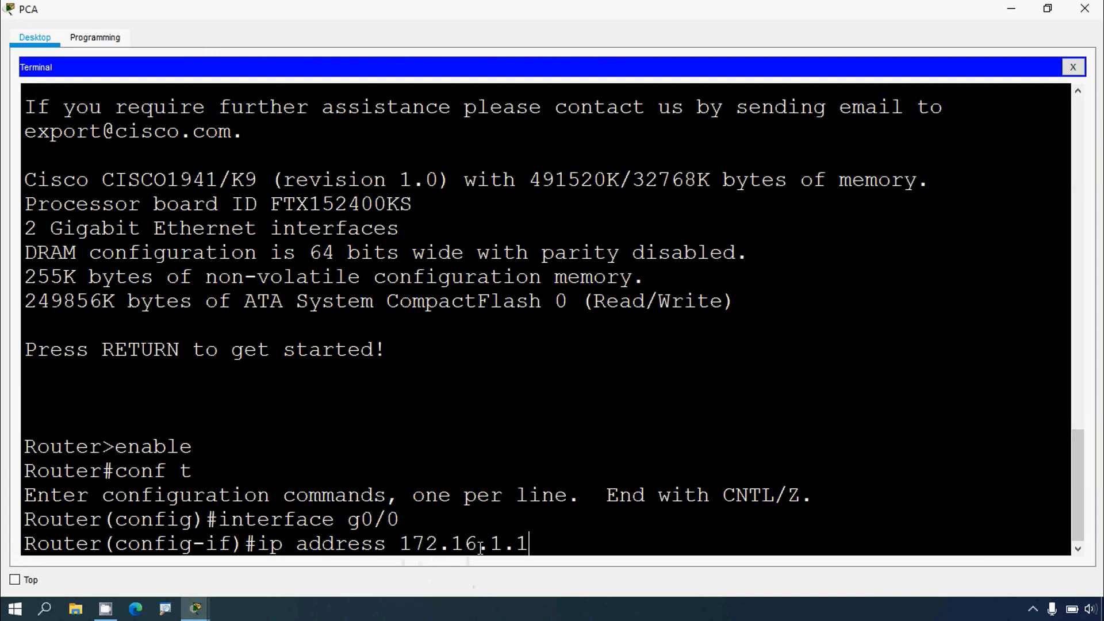
pyautogui.write(' 255.255.')
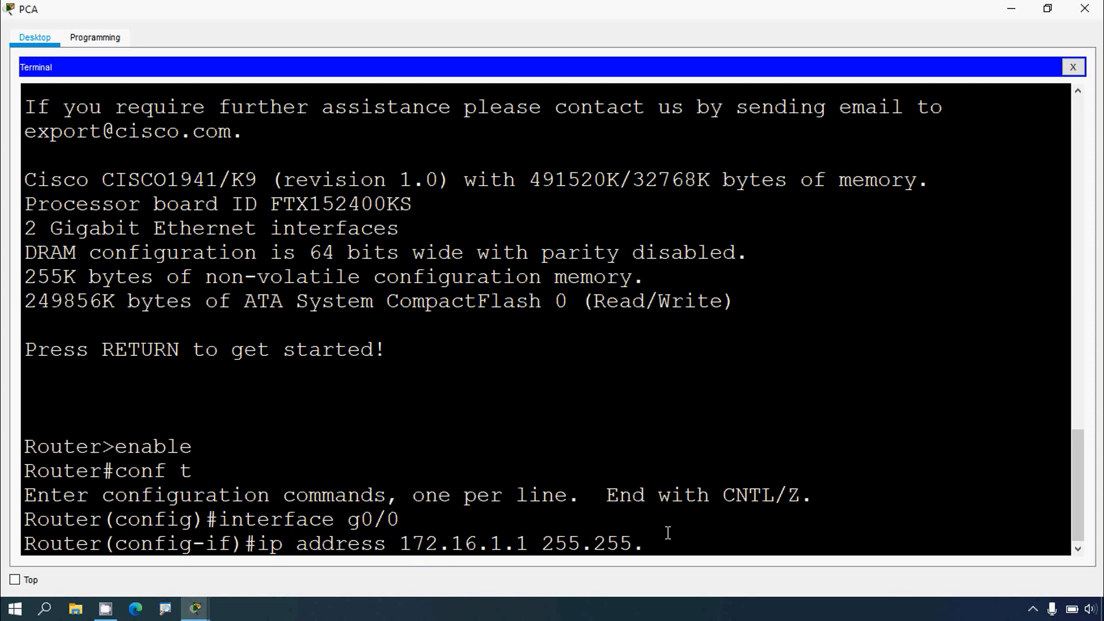
pyautogui.write('255.0')
pyautogui.press('Return')
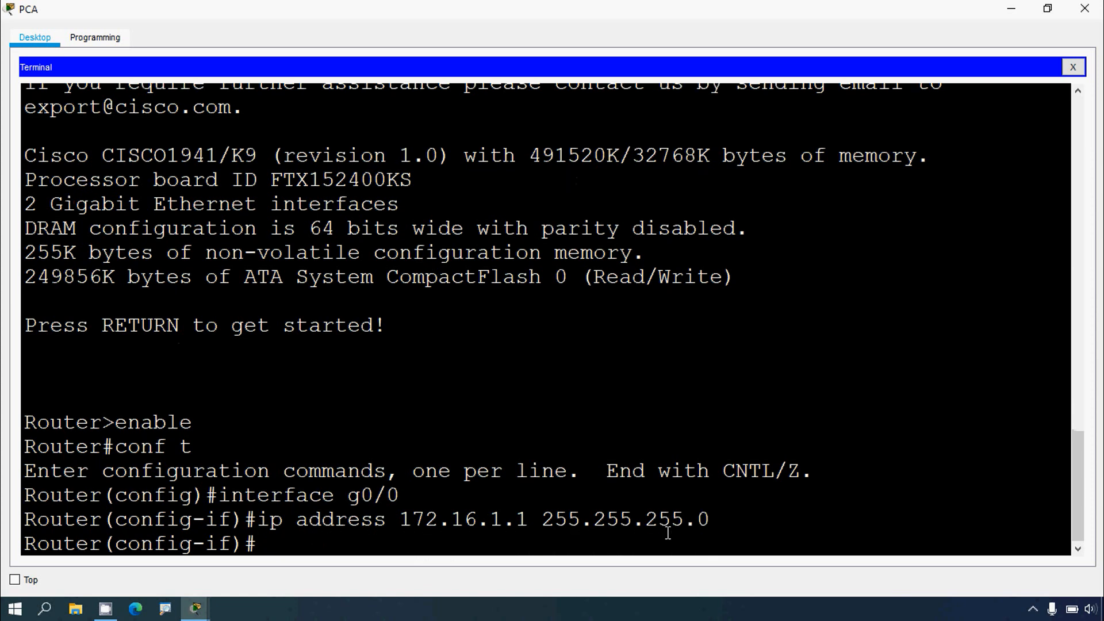
# Step: Activate the interface with no shutdown and minimize the PCA window
pyautogui.write('no shutdown')
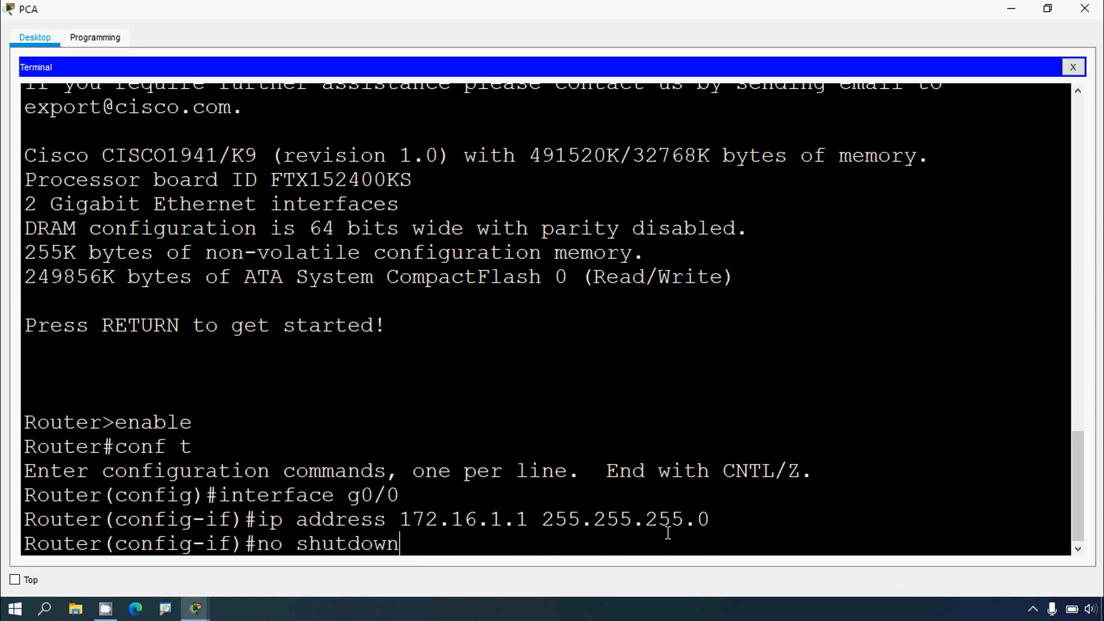
pyautogui.press('Return')
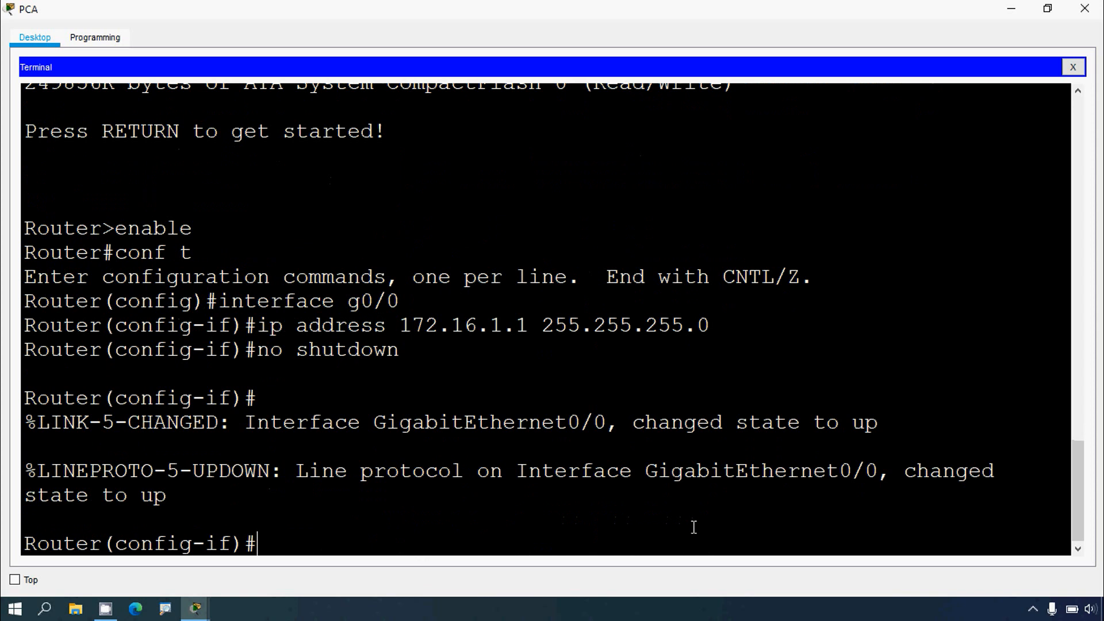
pyautogui.click(1012, 9)
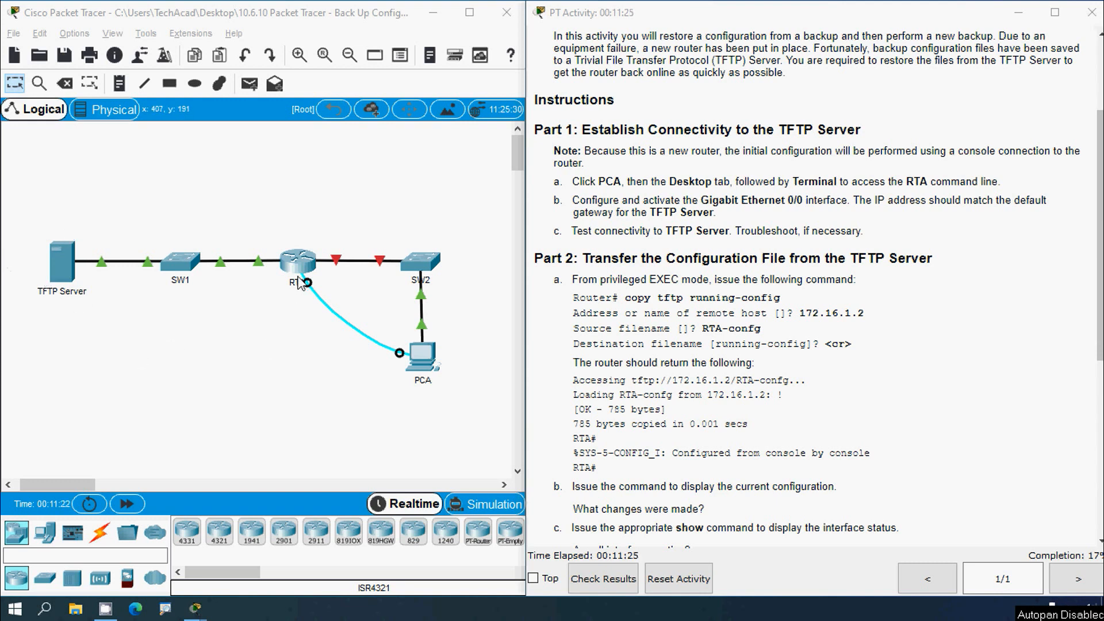
# Step: Review the TFTP Server's IPv4 address in its IP configuration
pyautogui.click(68, 297)
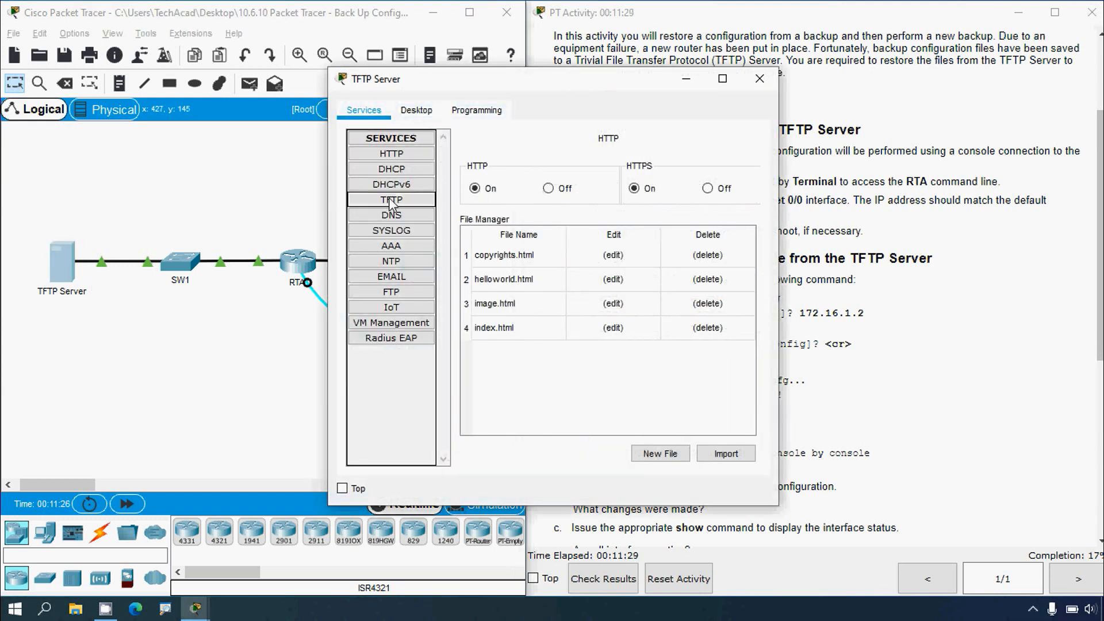
pyautogui.click(415, 110)
pyautogui.click(404, 178)
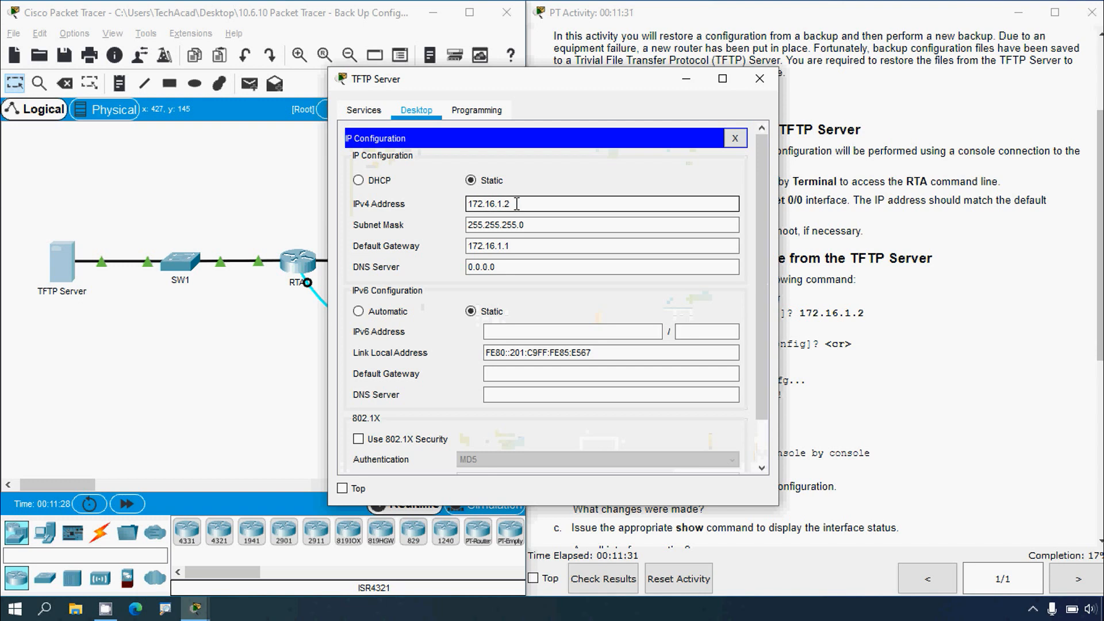
pyautogui.moveTo(516, 204); pyautogui.dragTo(408, 202)
pyautogui.hotkey('ctrl', 'c')
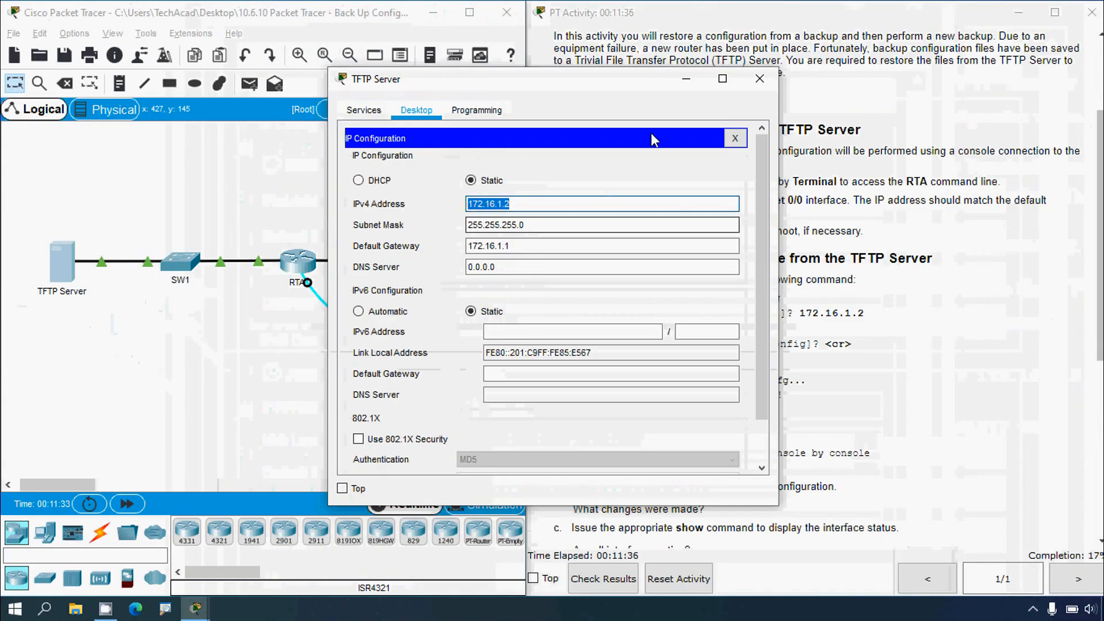
pyautogui.click(760, 79)
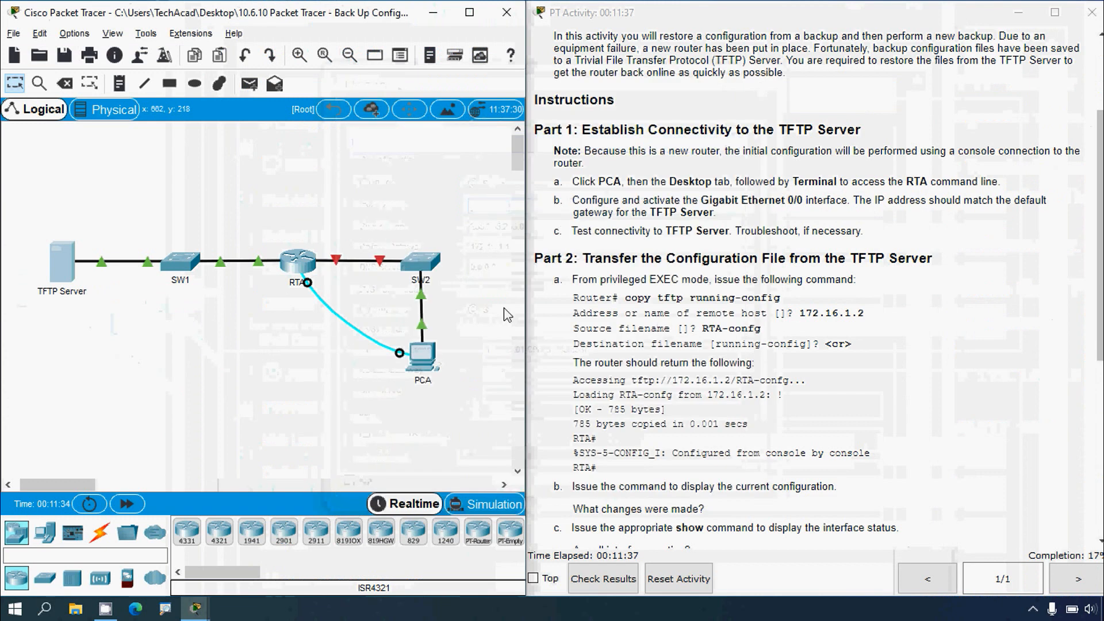
# Step: Reopen PCA's console terminal to the router with the default port settings
pyautogui.click(433, 368)
pyautogui.click(688, 173)
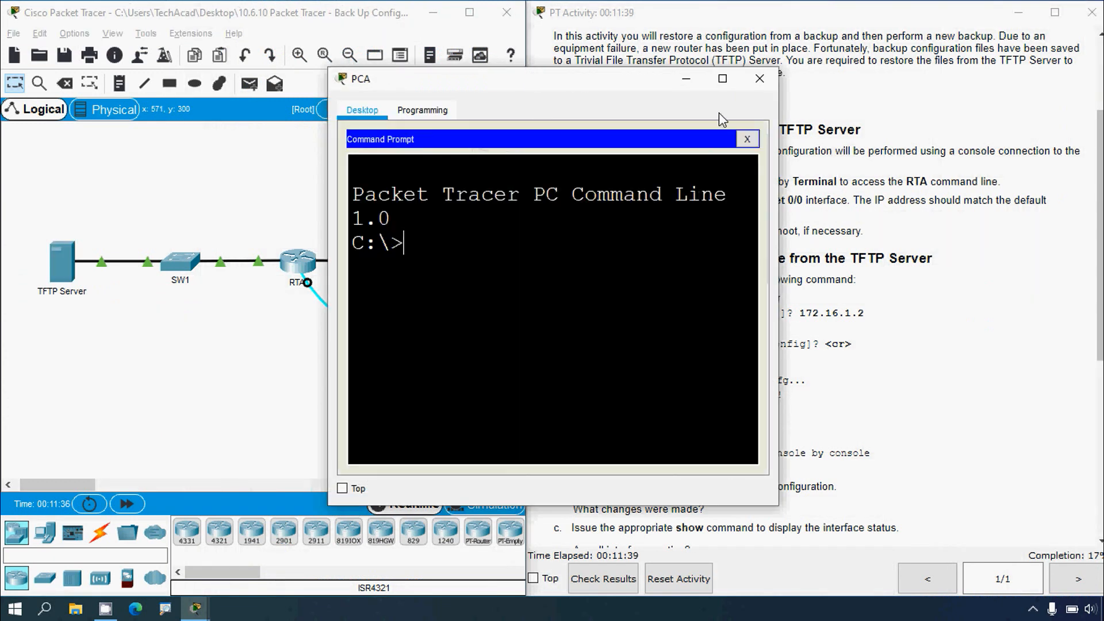
pyautogui.click(742, 136)
pyautogui.click(613, 194)
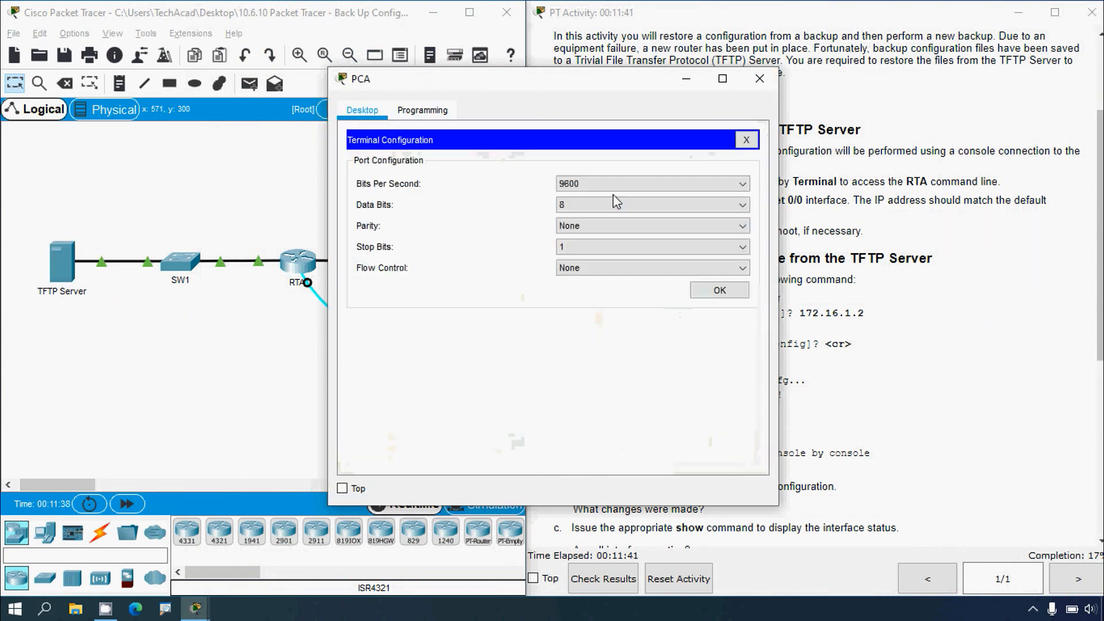
pyautogui.click(720, 289)
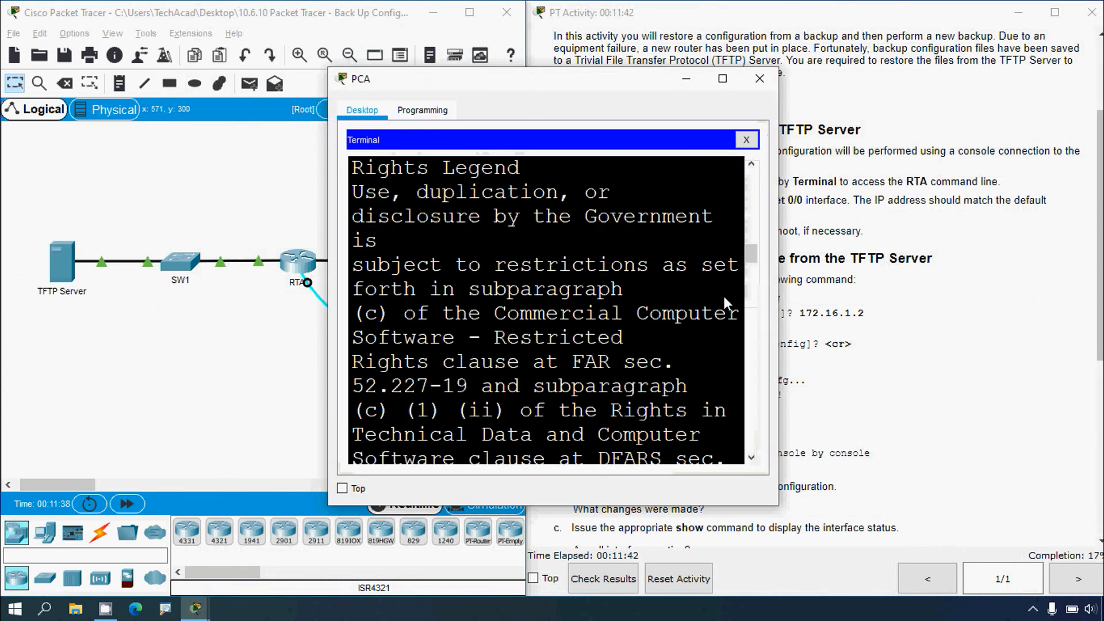
pyautogui.click(722, 80)
pyautogui.press('Return')
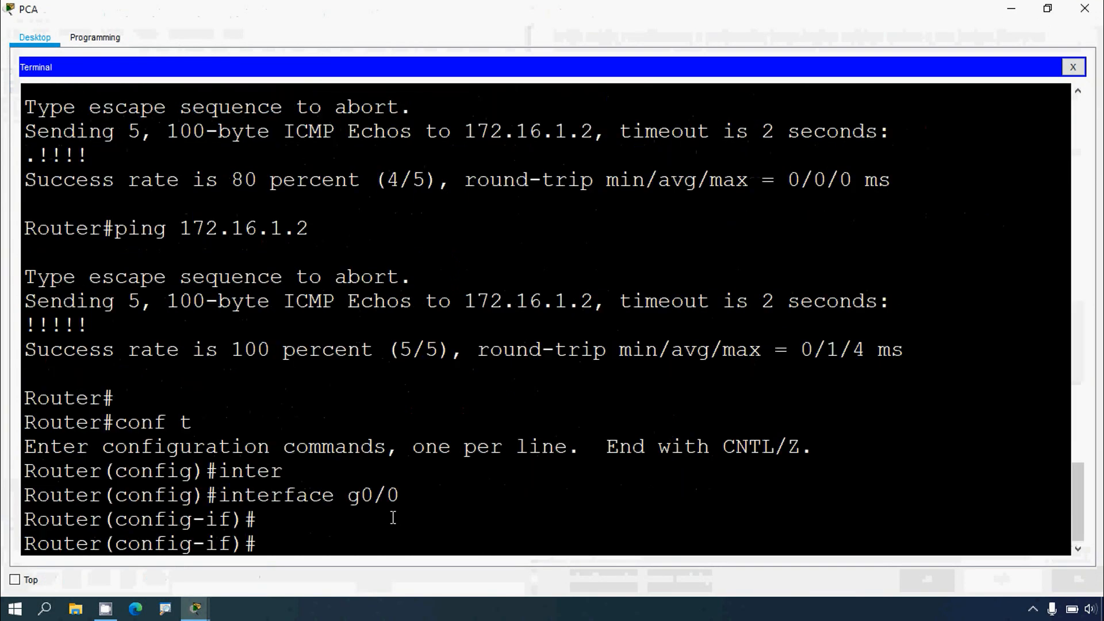
# Step: Leave interface configuration mode back to privileged EXEC with end
pyautogui.write('end')
pyautogui.press('Return')
pyautogui.press('Return')
pyautogui.press('Return')
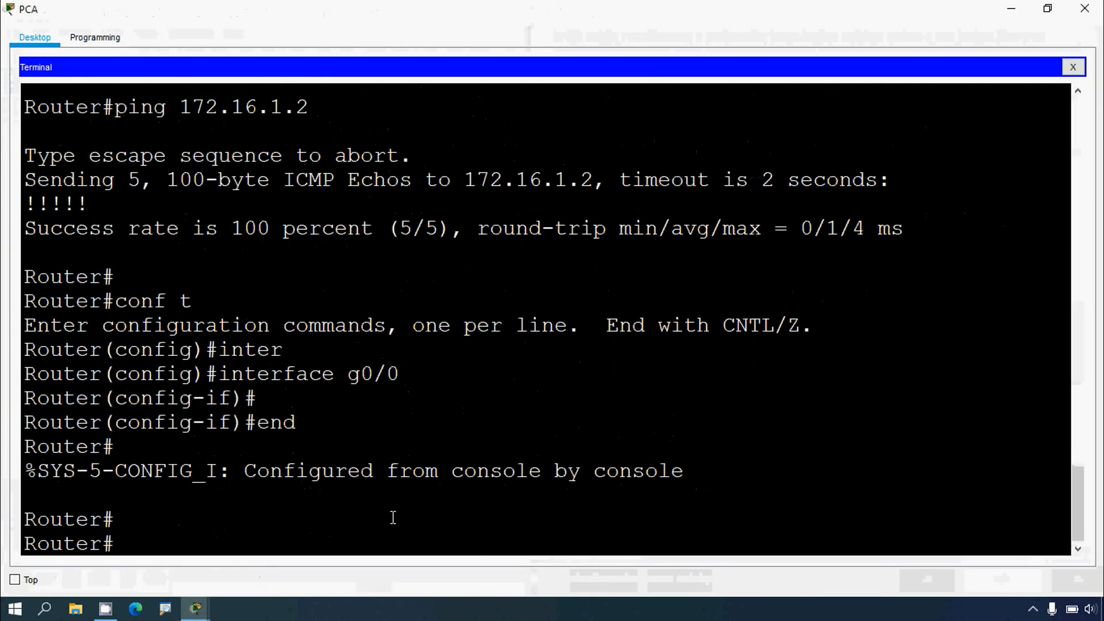
# Step: Ping the TFTP Server at 172.16.1.2 from the router
pyautogui.write('ping')
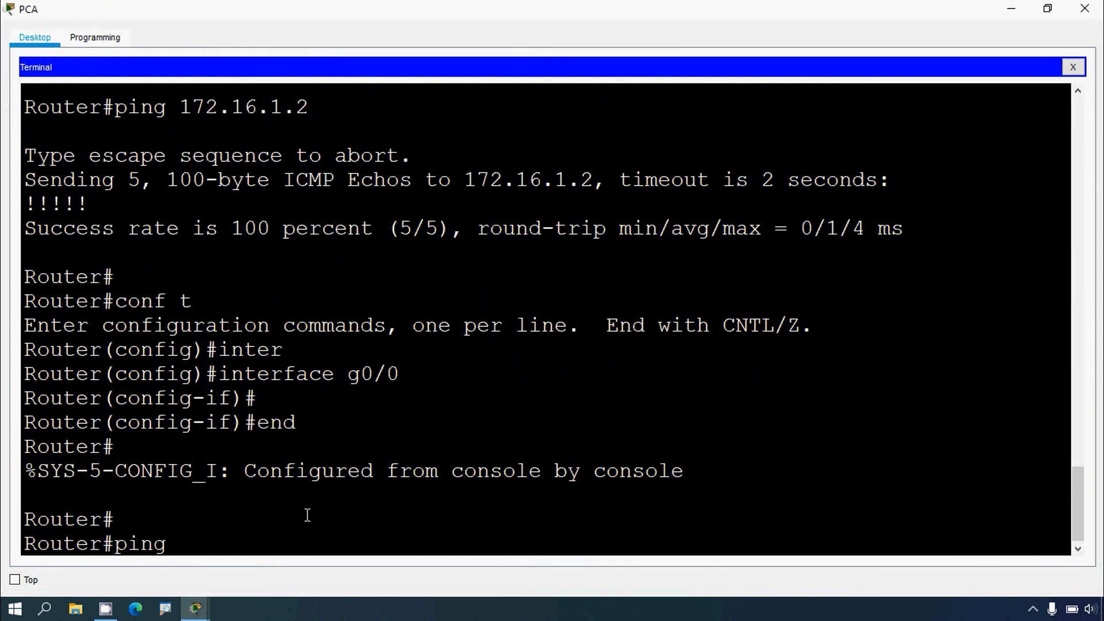
pyautogui.rightClick(206, 550)
pyautogui.click(224, 577)
pyautogui.press('Return')
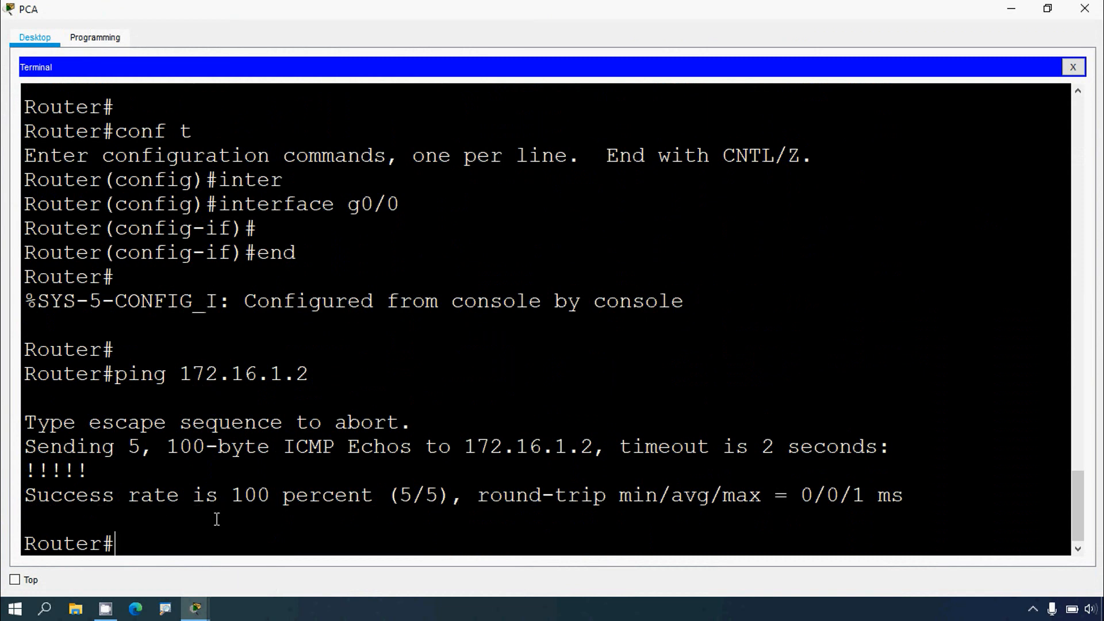
# Step: Review the ping's success rate and the following activity instructions
pyautogui.moveTo(33, 498); pyautogui.dragTo(193, 498)
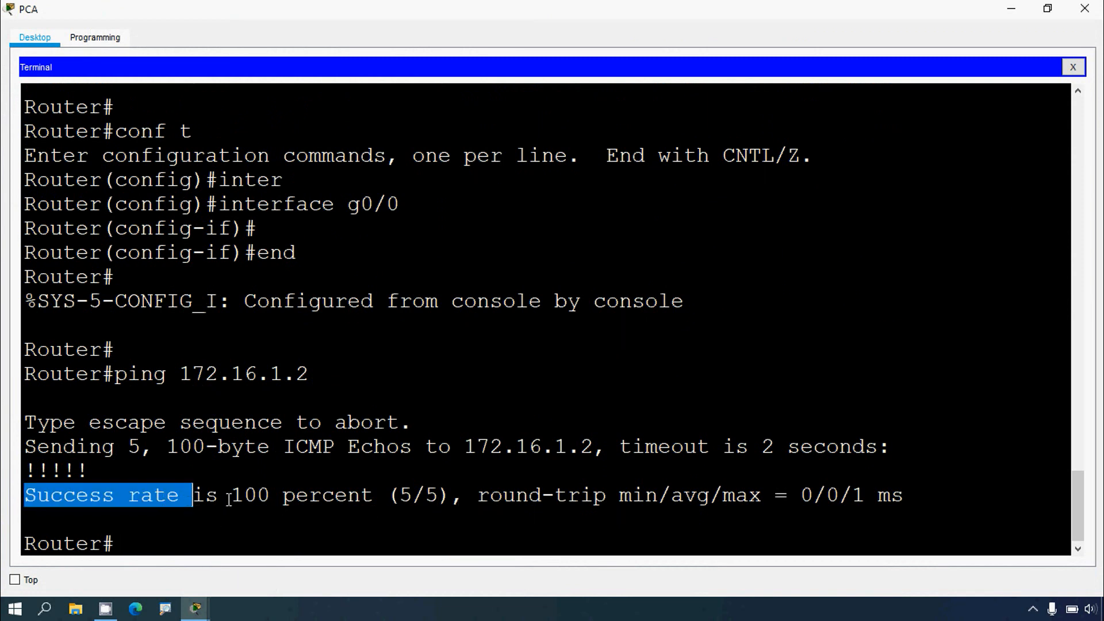
pyautogui.click(376, 498)
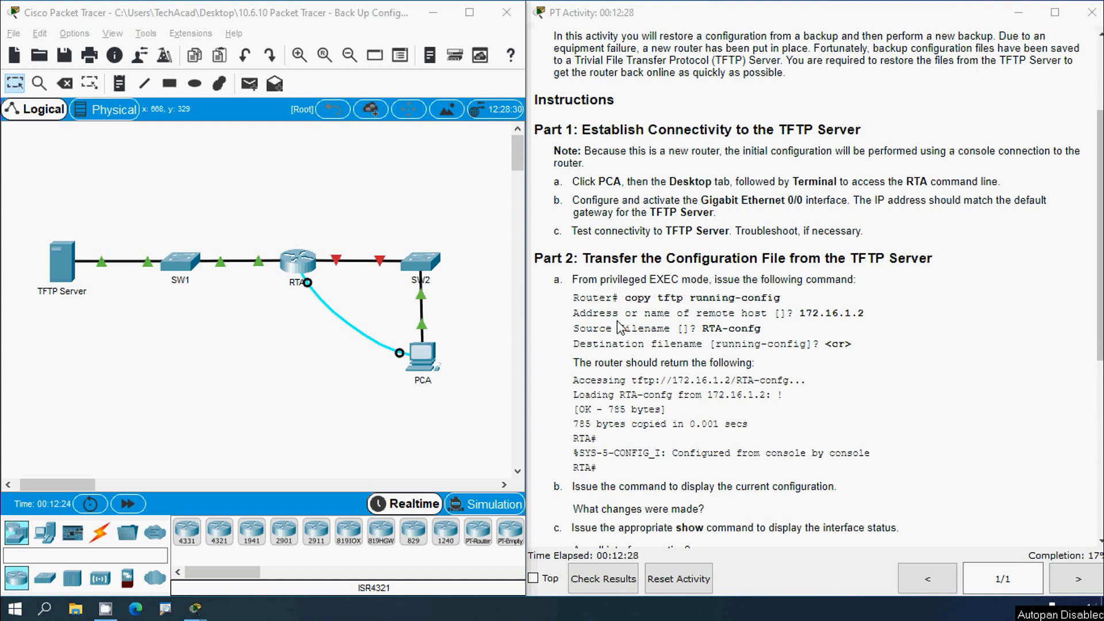
pyautogui.scroll(-1, 623, 328)
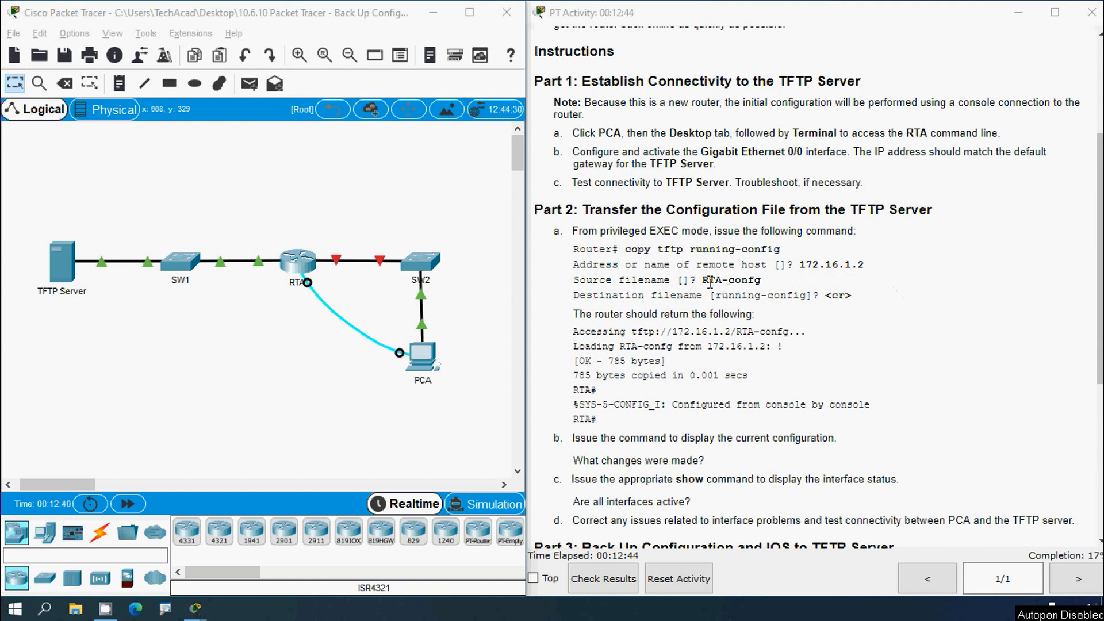
pyautogui.moveTo(702, 280); pyautogui.dragTo(808, 298)
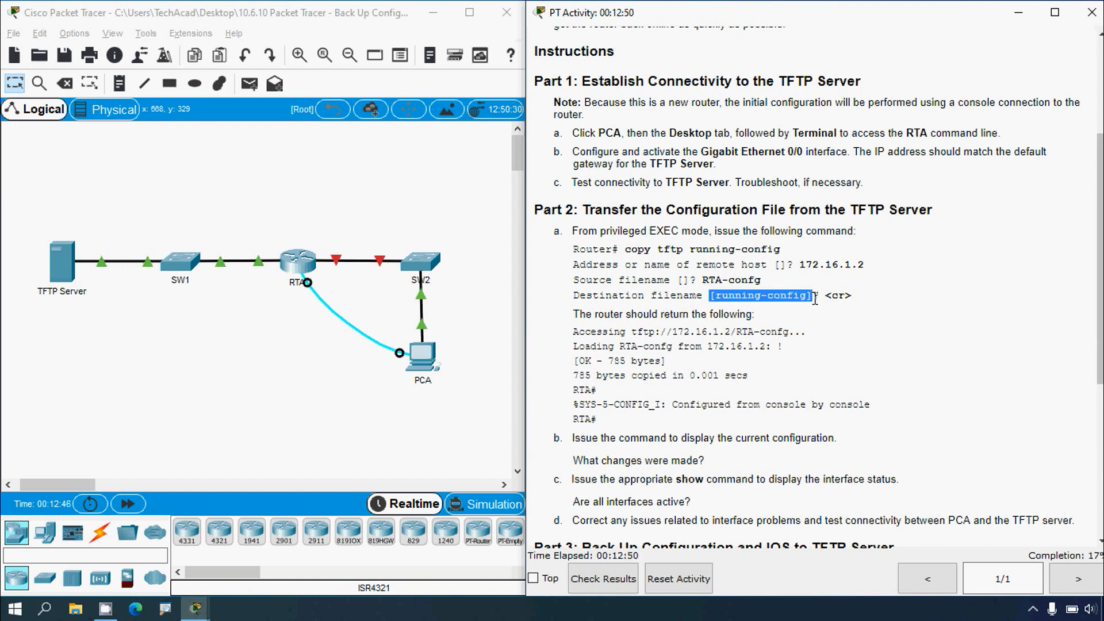
pyautogui.click(846, 298)
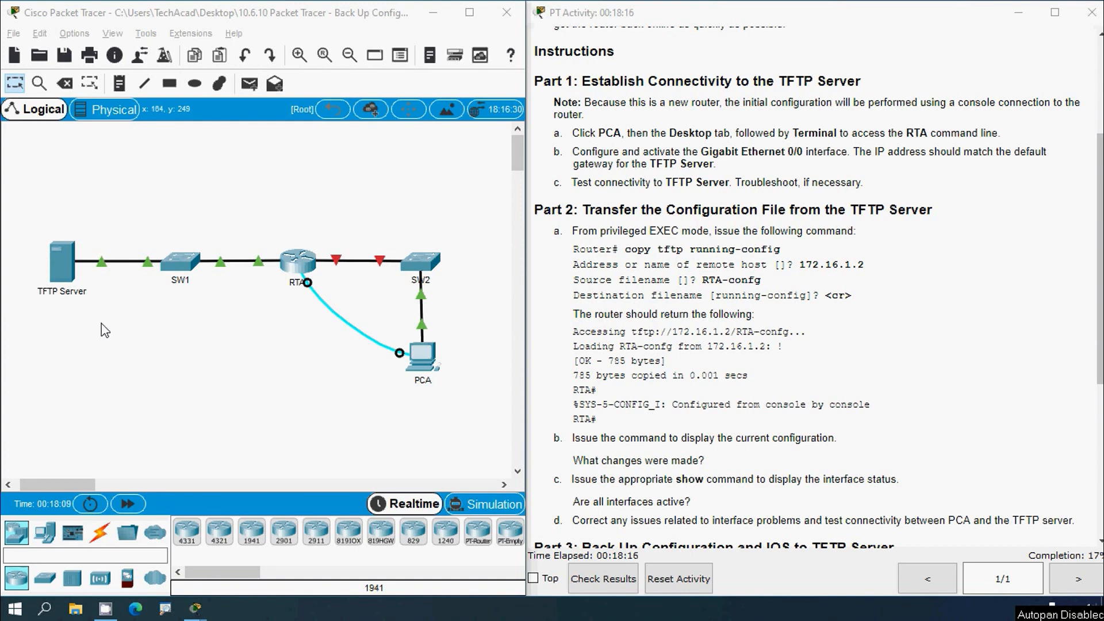
pyautogui.moveTo(29, 223); pyautogui.dragTo(85, 305)
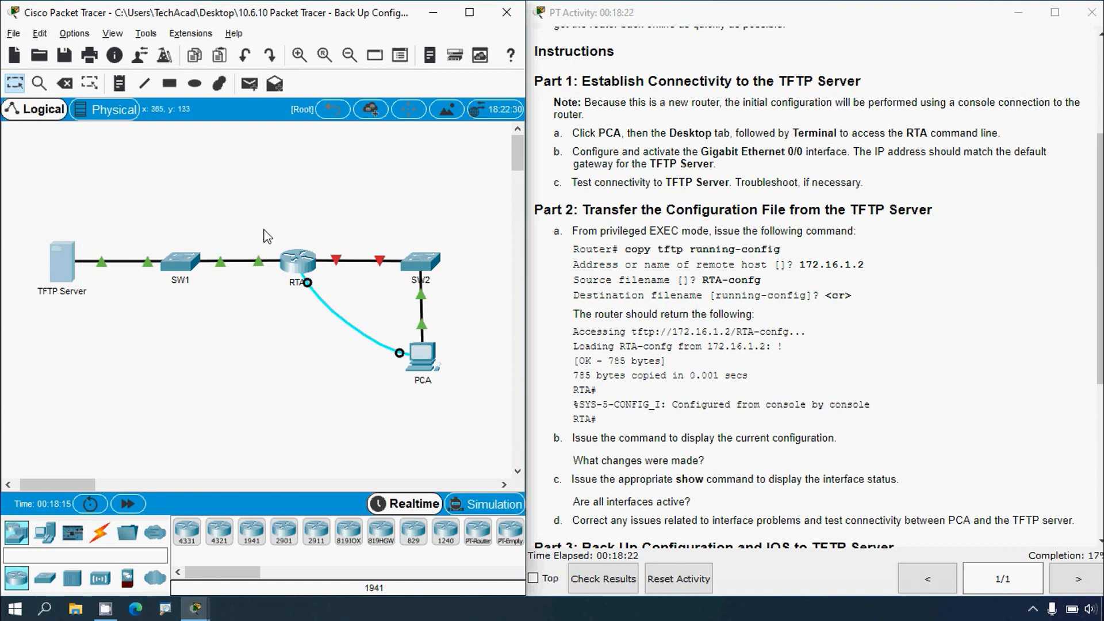
pyautogui.moveTo(263, 233); pyautogui.dragTo(325, 307)
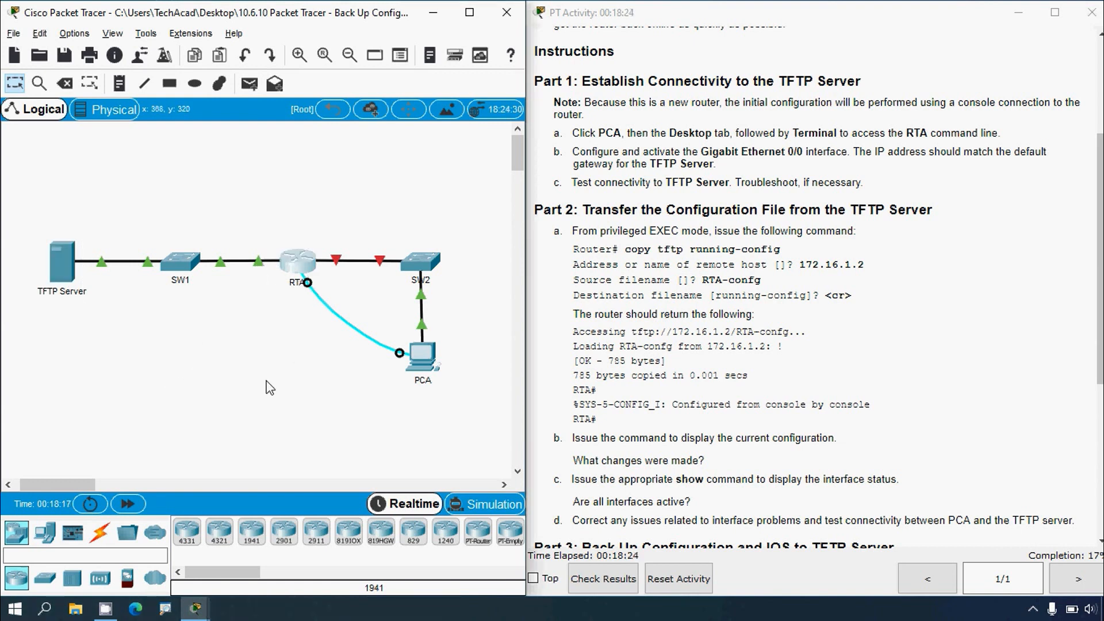
pyautogui.click(267, 382)
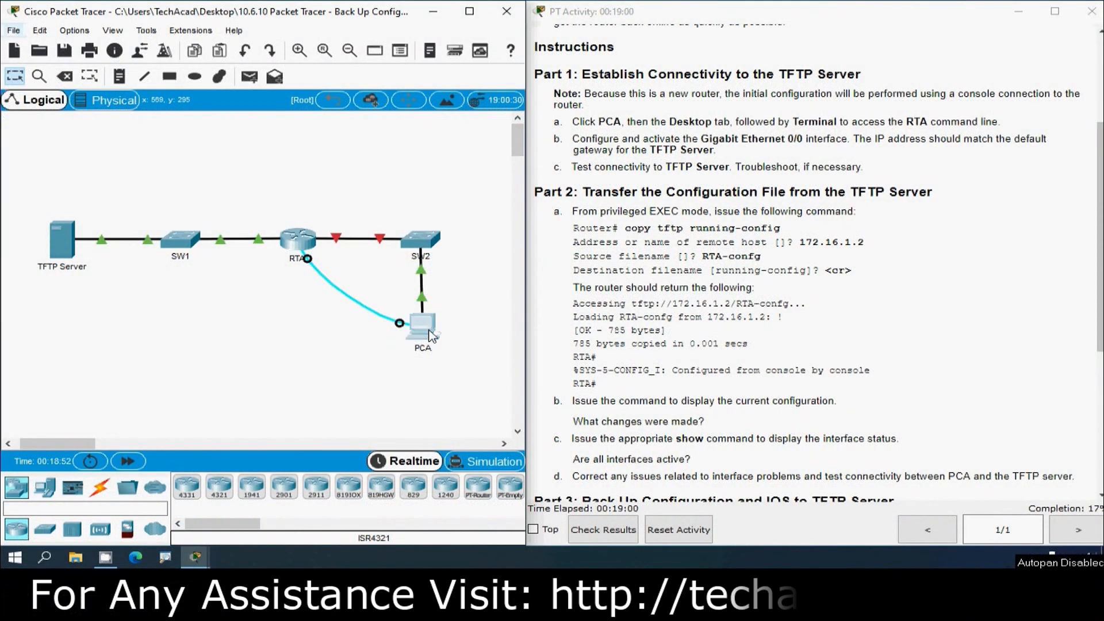
# Step: Reopen PCA's router terminal, maximize it, and start the copy tftp running-config command
pyautogui.click(430, 334)
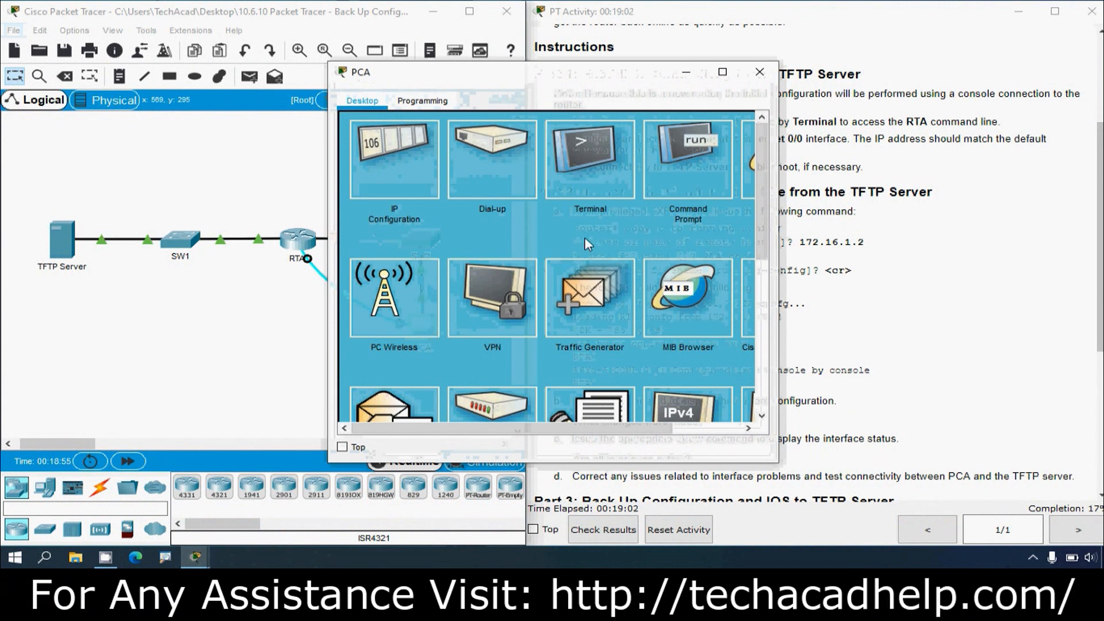
pyautogui.click(599, 179)
pyautogui.click(717, 264)
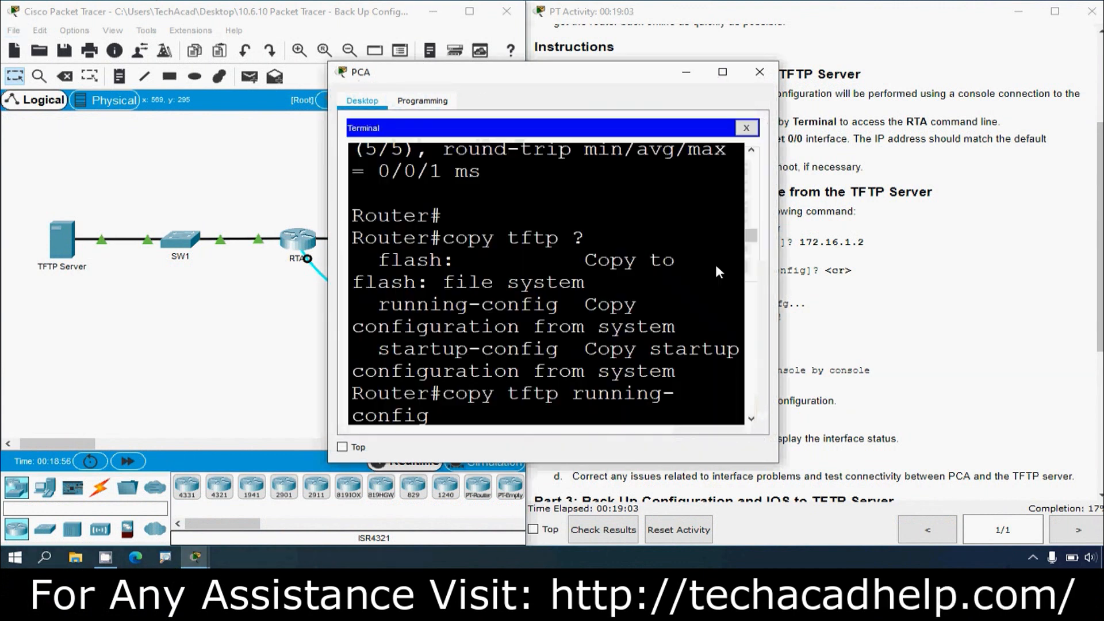
pyautogui.click(723, 71)
pyautogui.press('Return')
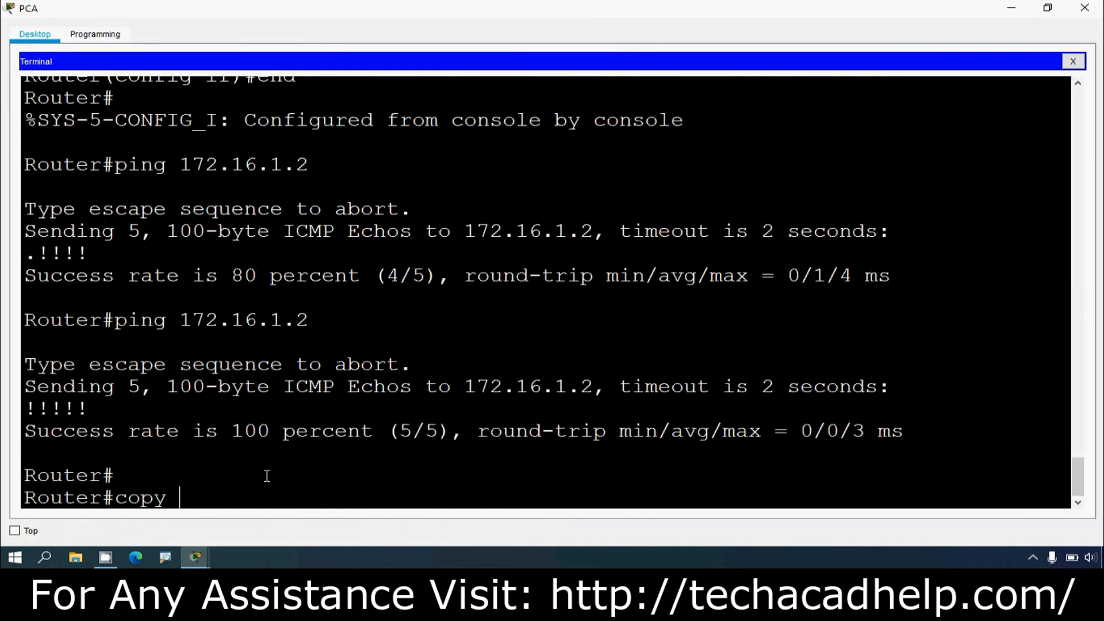
pyautogui.write('copy tftp running')
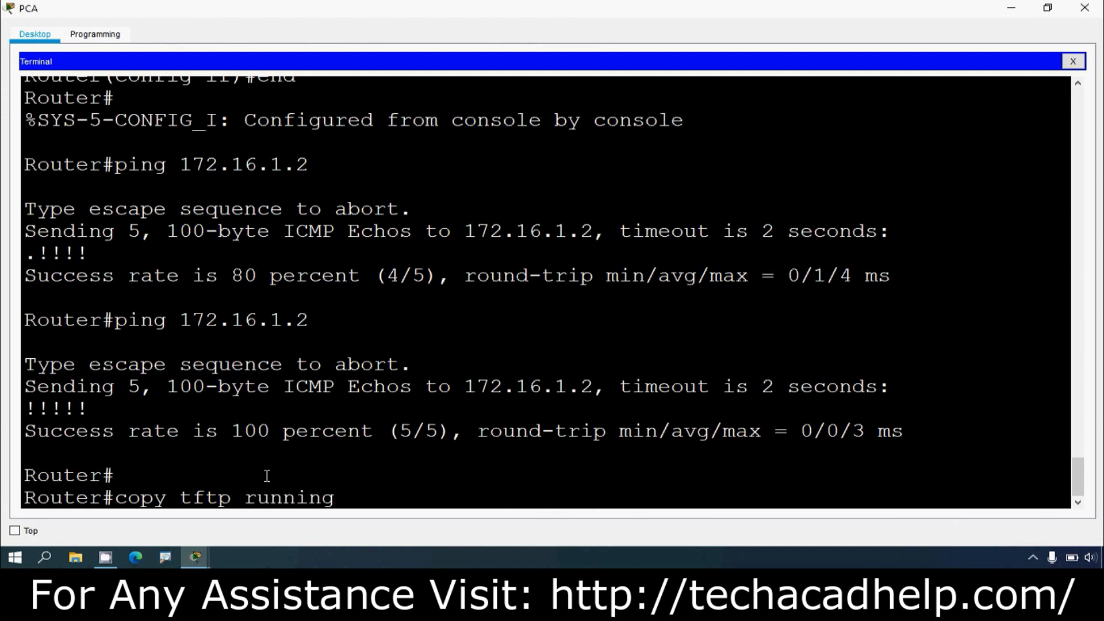
pyautogui.write('-config')
pyautogui.press('Return')
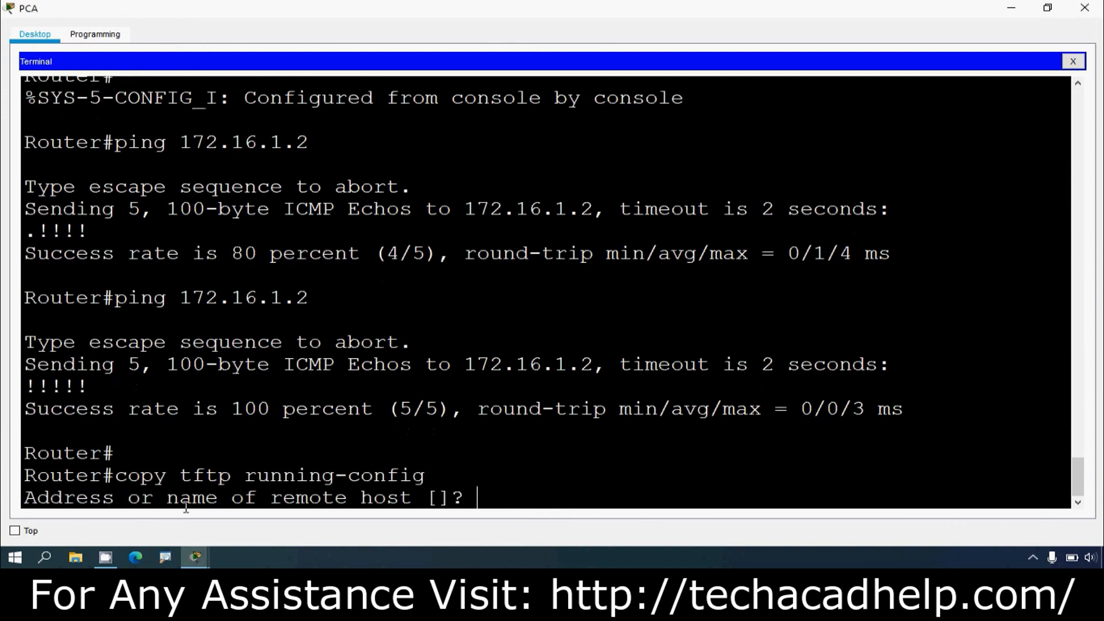
# Step: Copy the TFTP Server's IPv4 address from its IP Configuration and enter 172.16.1.2 as the remote host
pyautogui.click(1010, 8)
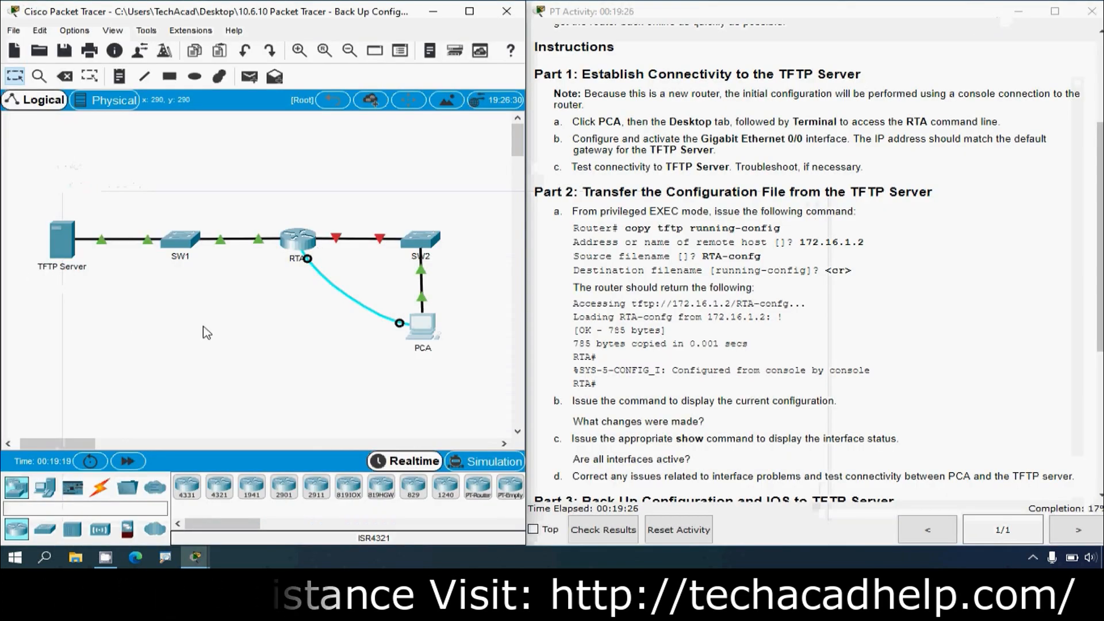
pyautogui.click(62, 242)
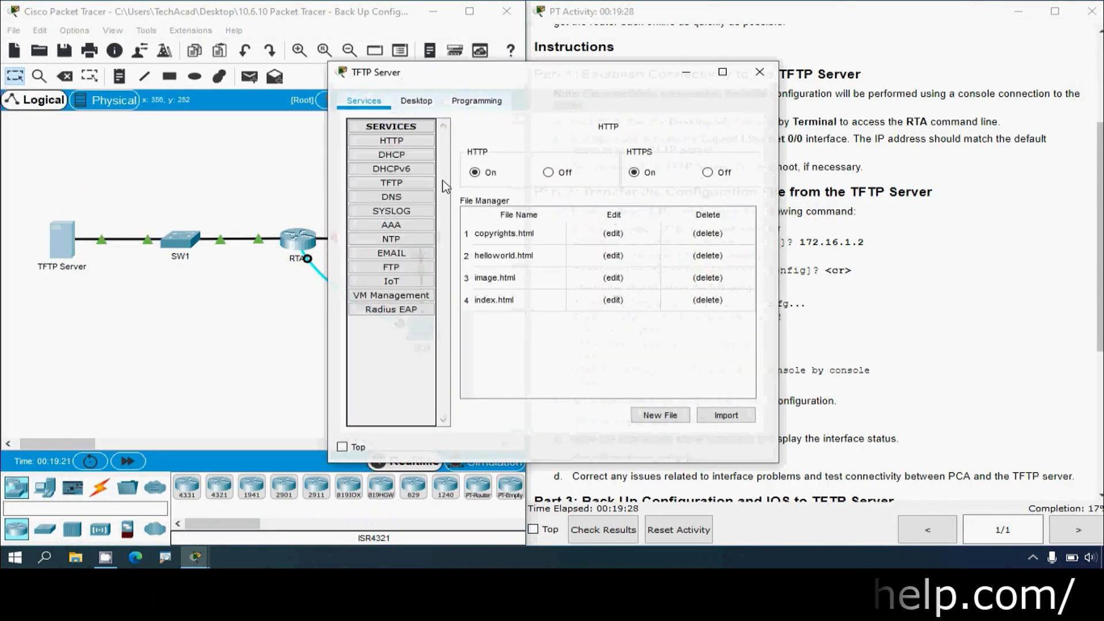
pyautogui.click(417, 101)
pyautogui.click(394, 172)
pyautogui.moveTo(540, 186); pyautogui.dragTo(433, 183)
pyautogui.hotkey('ctrl', 'c')
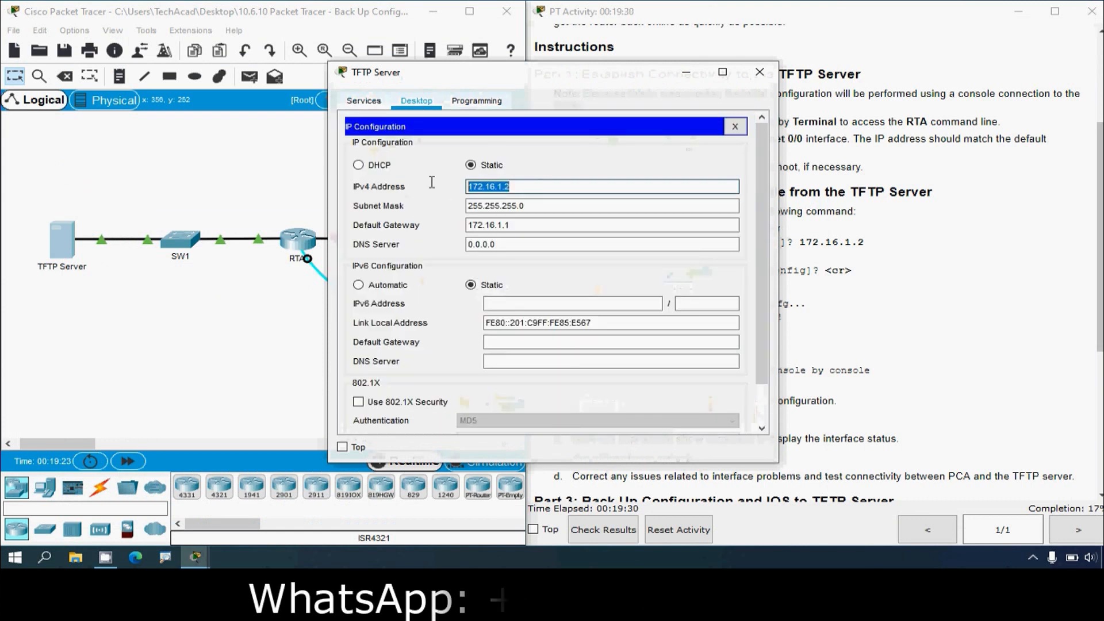
pyautogui.click(760, 72)
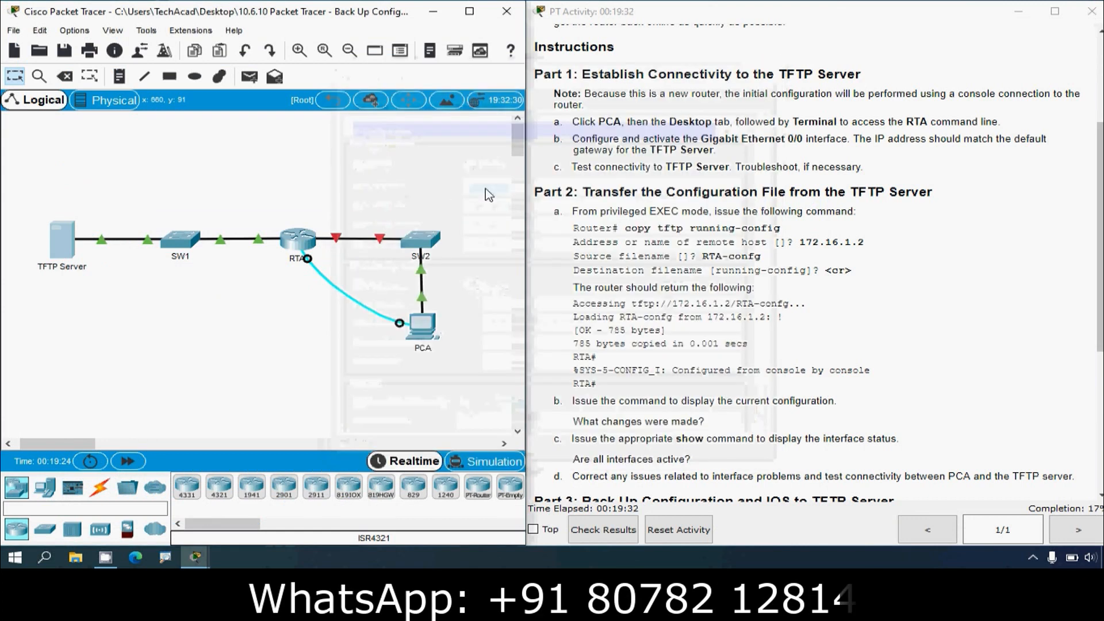
pyautogui.click(426, 274)
pyautogui.click(723, 70)
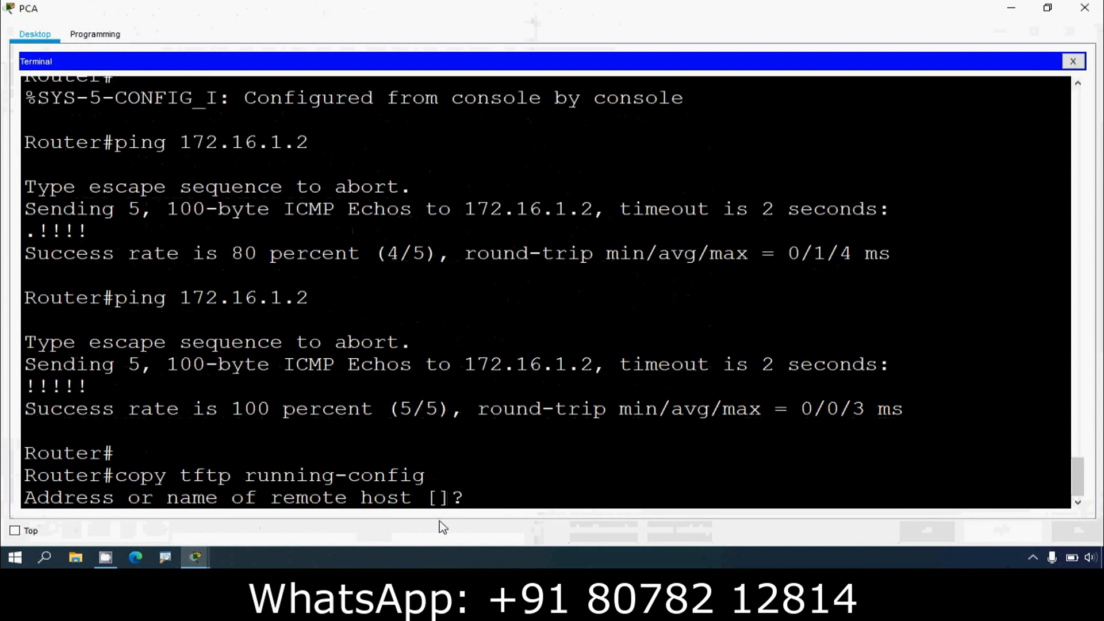
pyautogui.rightClick(496, 502)
pyautogui.click(532, 527)
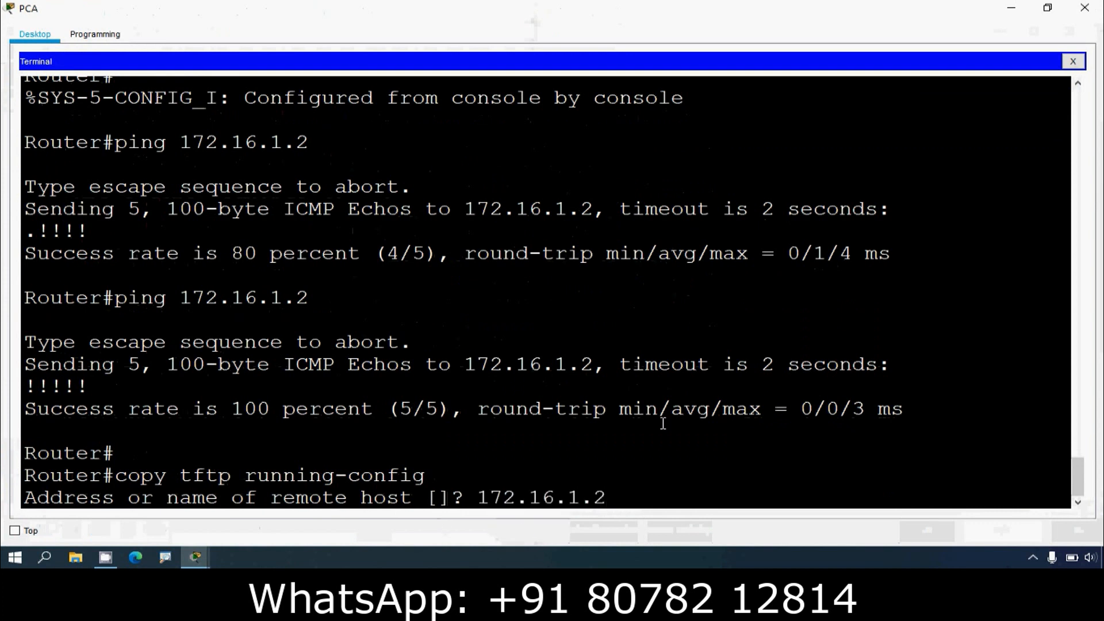
pyautogui.press('Return')
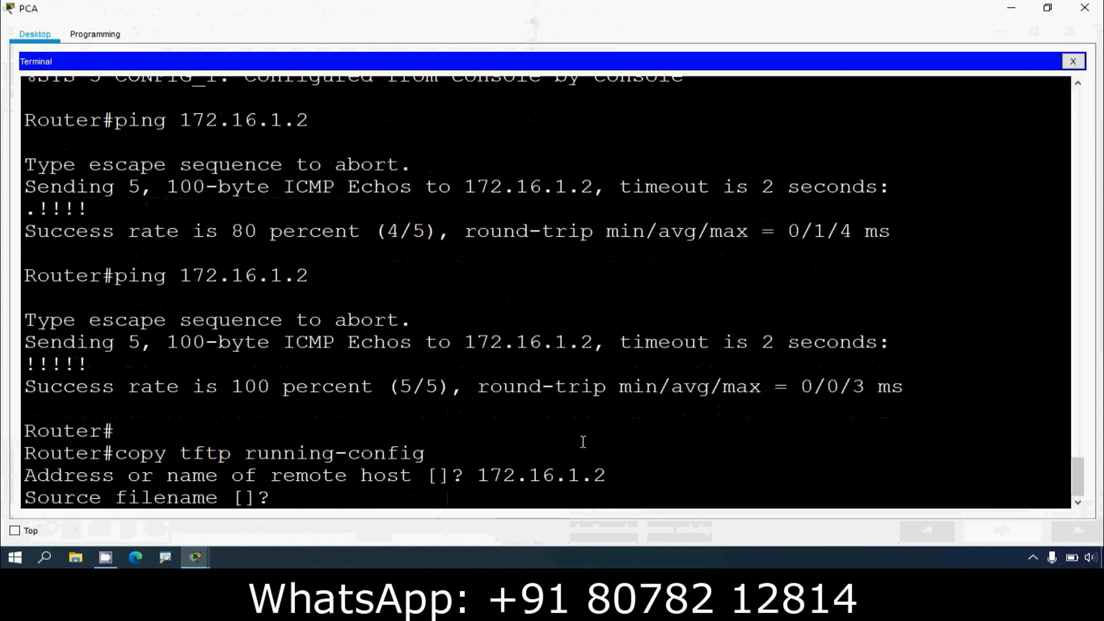
# Step: Enter RTA-confg as the source filename and accept the default running-config destination to start the transfer
pyautogui.click(1011, 8)
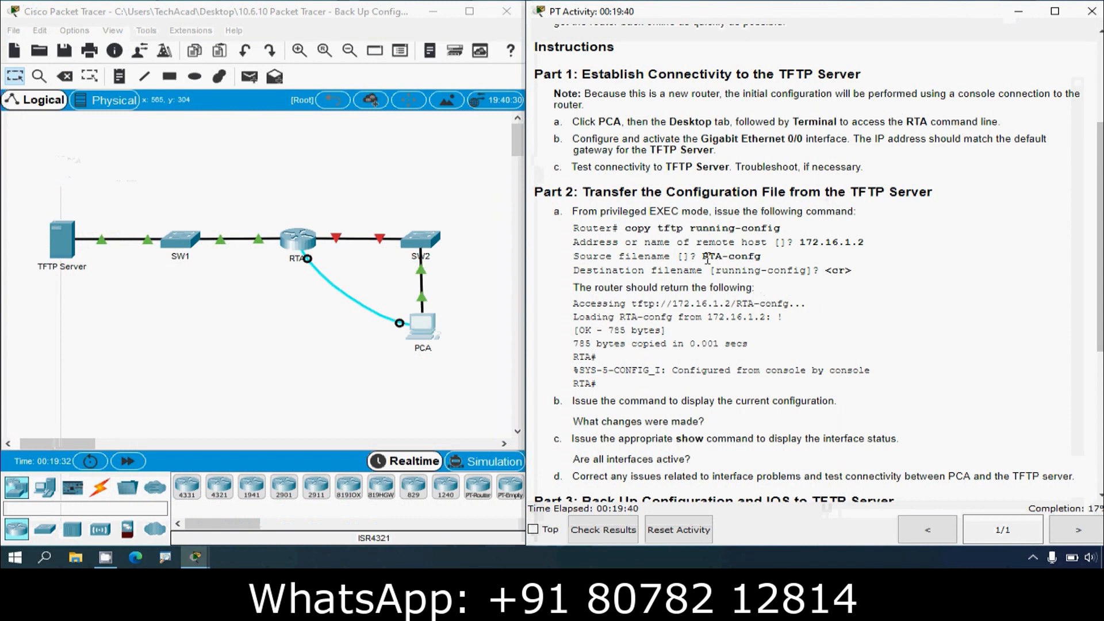
pyautogui.moveTo(704, 257); pyautogui.dragTo(760, 257)
pyautogui.hotkey('ctrl', 'c')
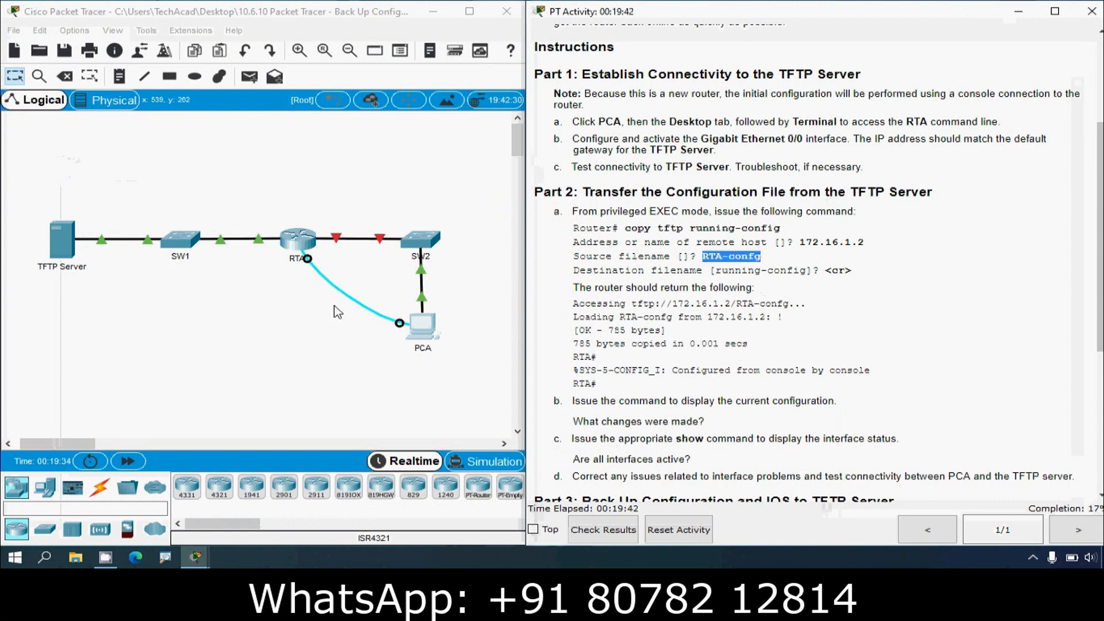
pyautogui.click(422, 326)
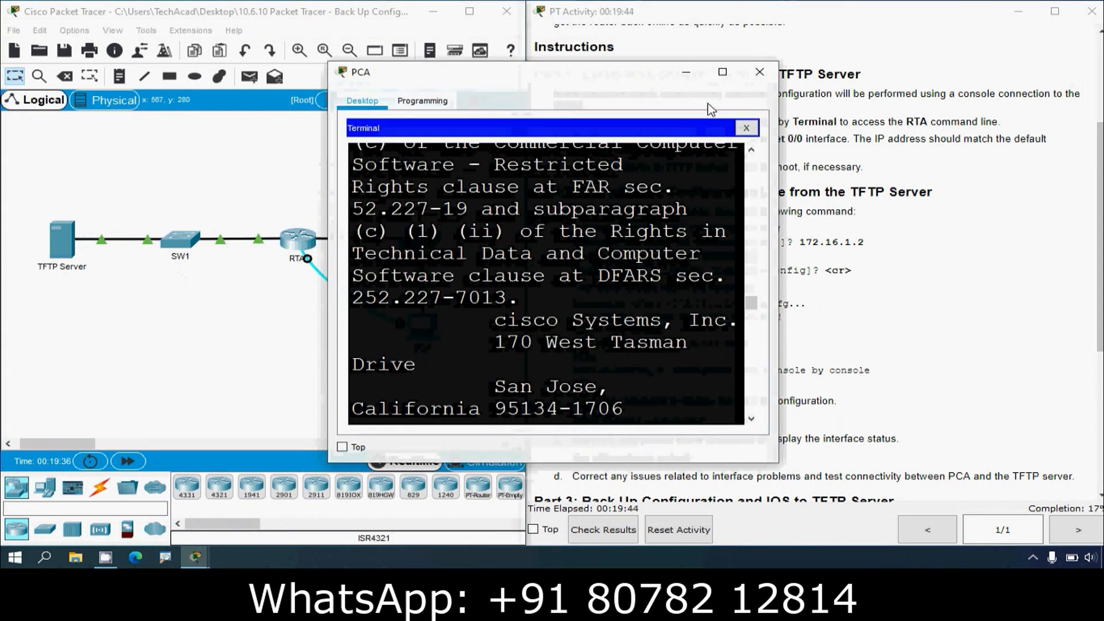
pyautogui.rightClick(303, 494)
pyautogui.click(330, 522)
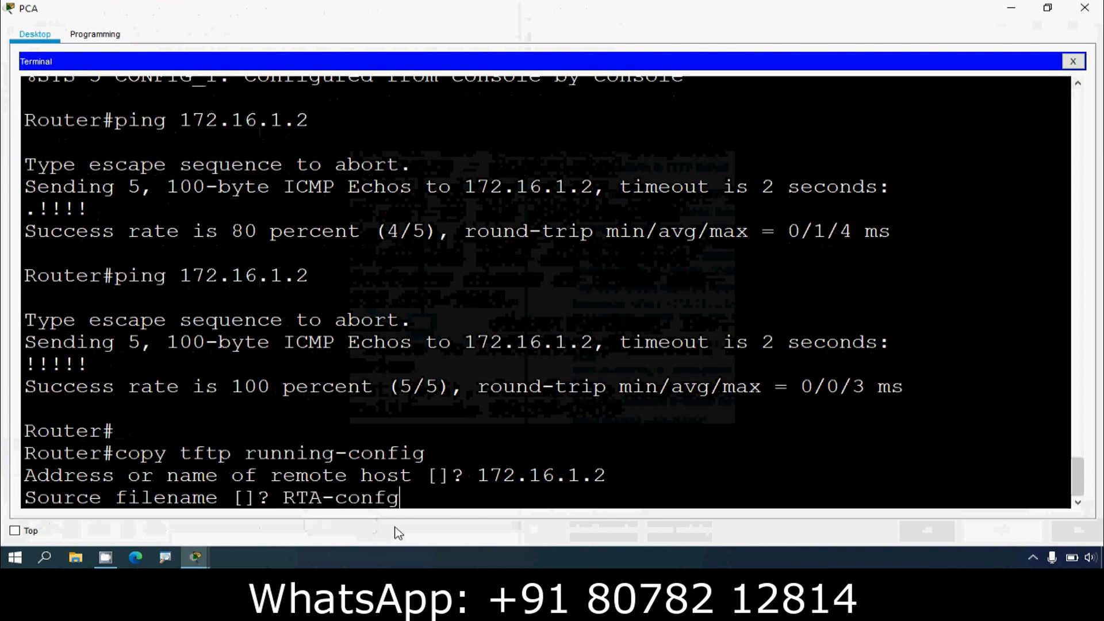
pyautogui.press('Return')
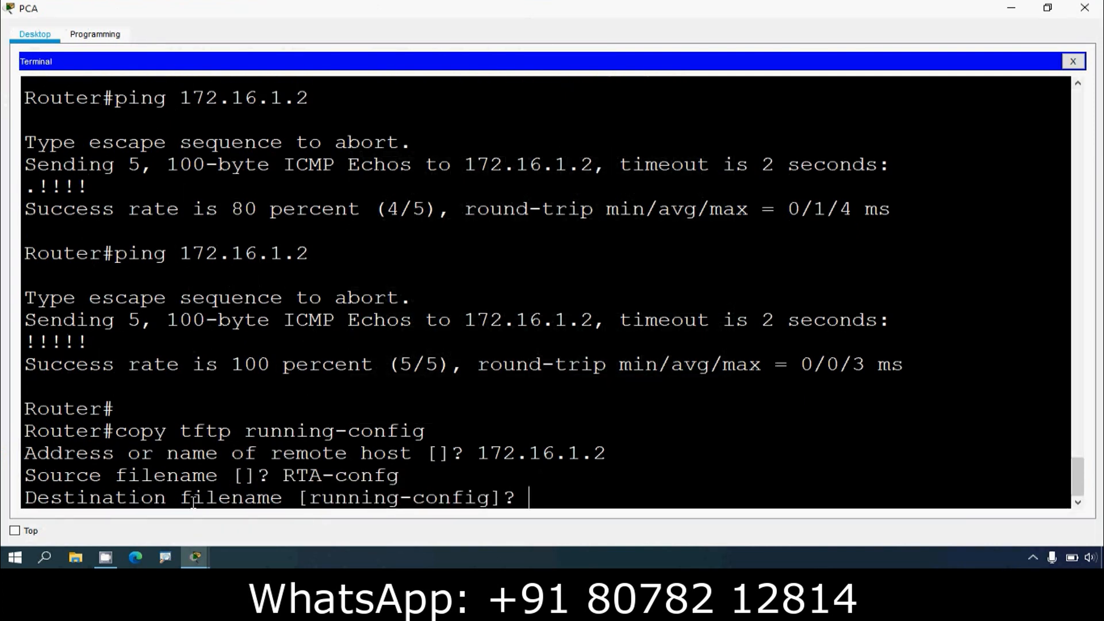
pyautogui.moveTo(311, 500); pyautogui.dragTo(490, 499)
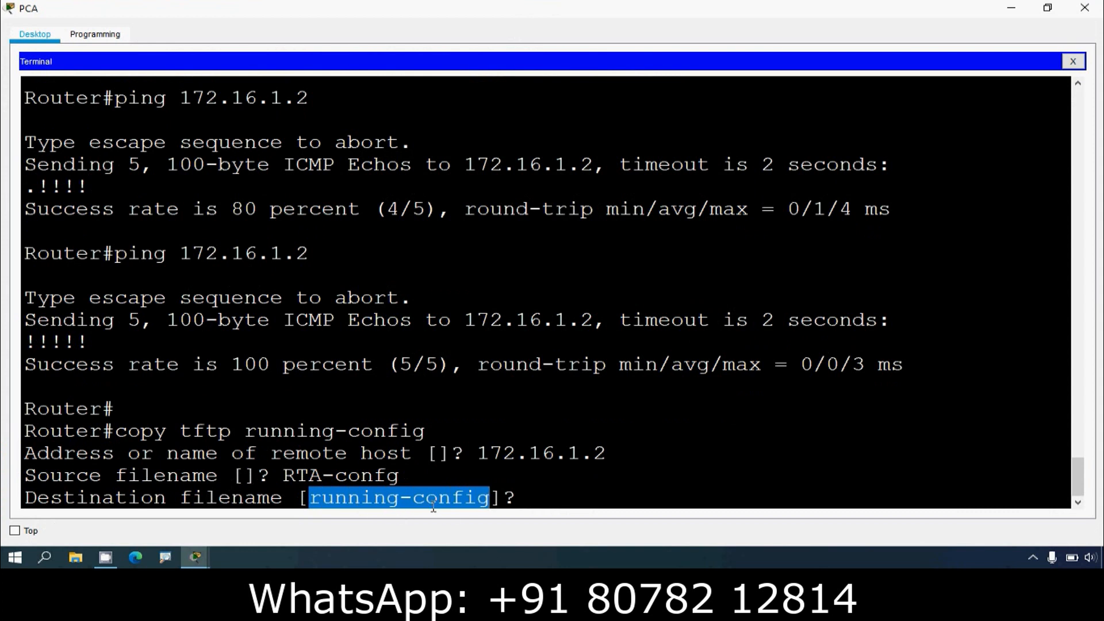
pyautogui.click(530, 499)
pyautogui.press('Return')
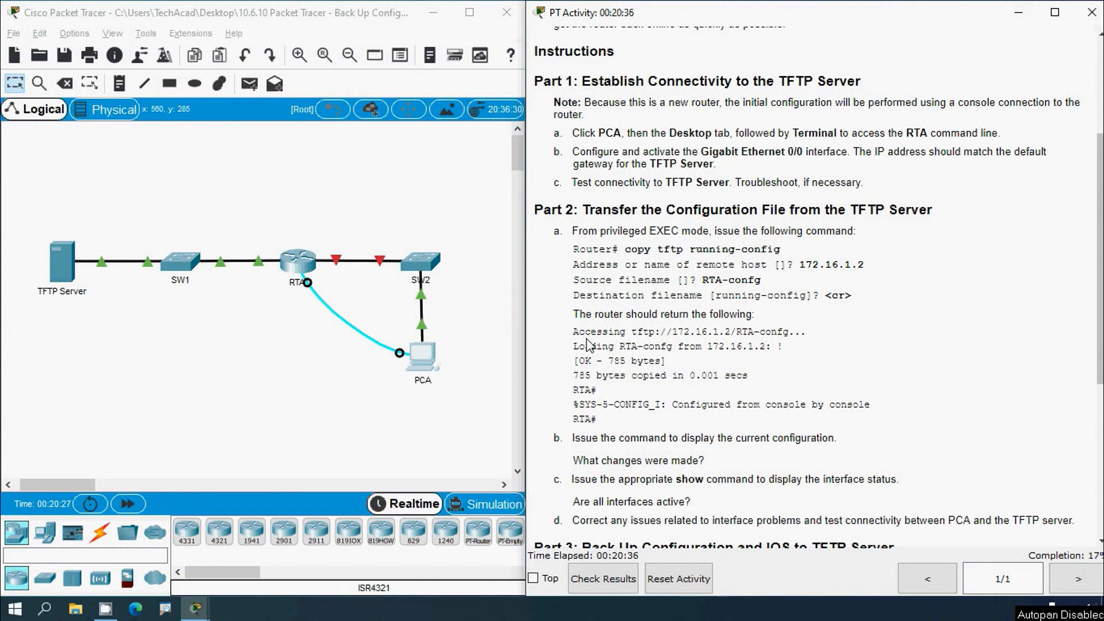
# Step: Compare the router's transfer output in the terminal with the expected output in the instructions
pyautogui.moveTo(584, 332); pyautogui.dragTo(765, 332)
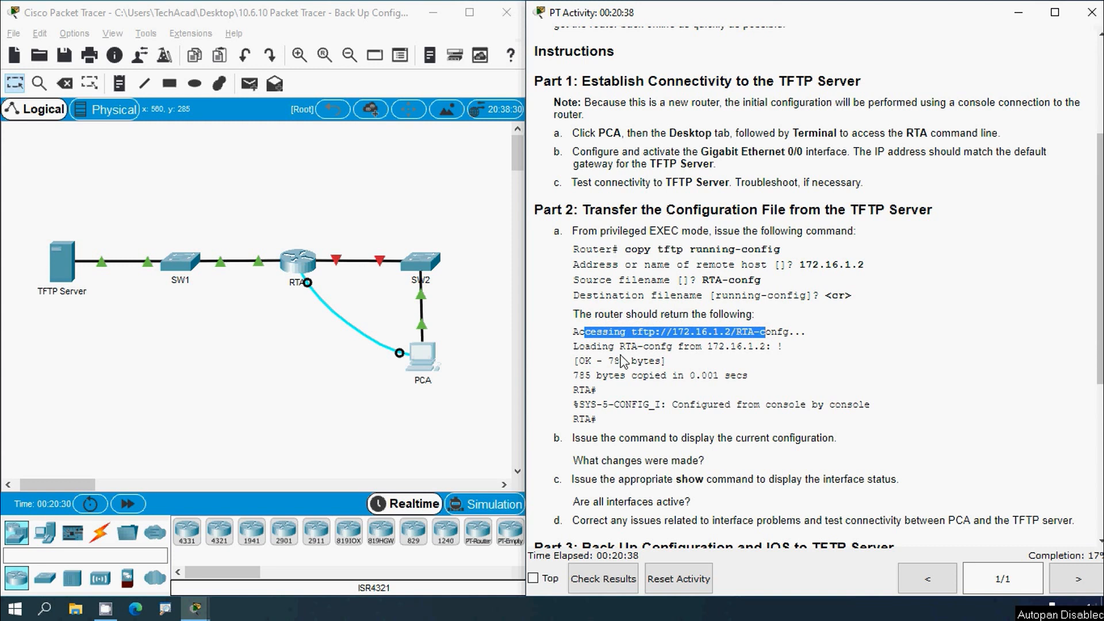
pyautogui.moveTo(590, 346); pyautogui.dragTo(784, 346)
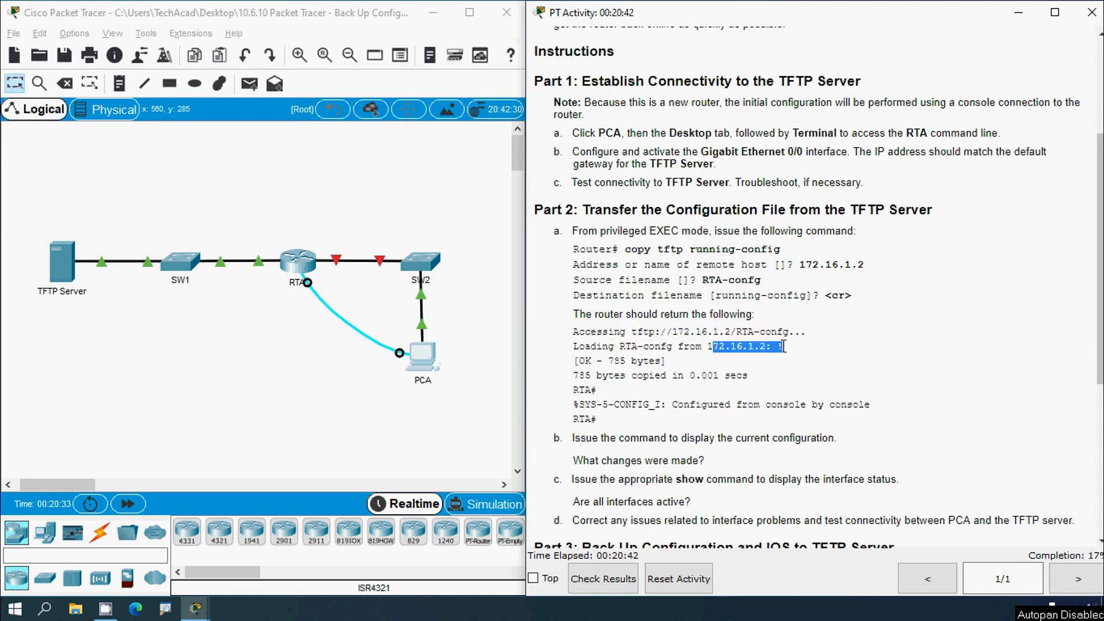
pyautogui.moveTo(584, 361); pyautogui.dragTo(695, 375)
pyautogui.moveTo(587, 390); pyautogui.dragTo(645, 405)
pyautogui.click(783, 405)
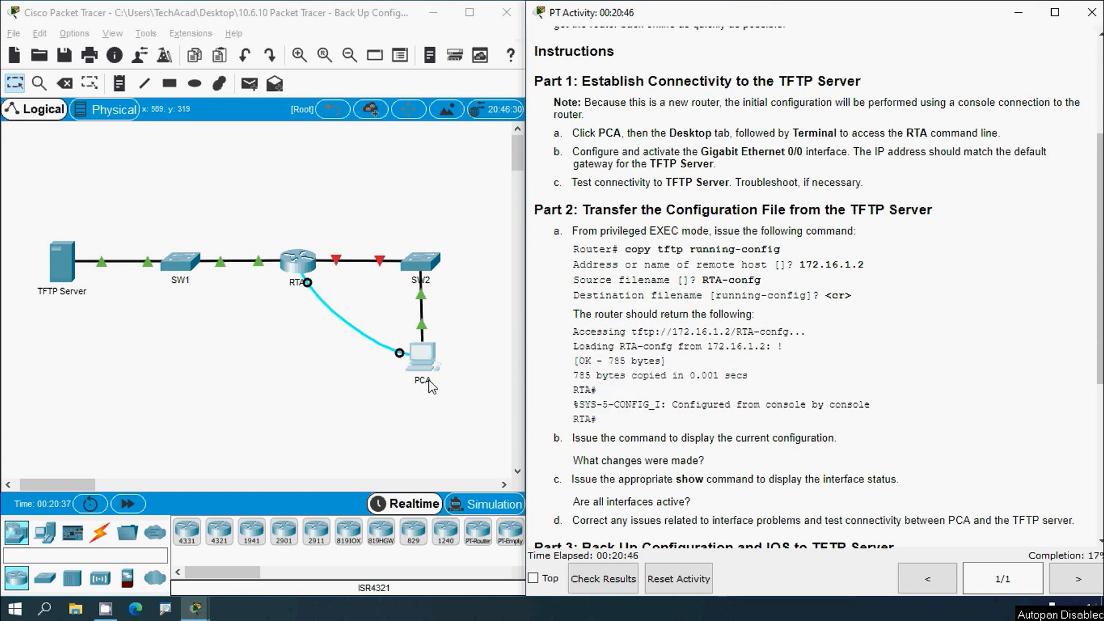
pyautogui.click(426, 360)
pyautogui.click(722, 78)
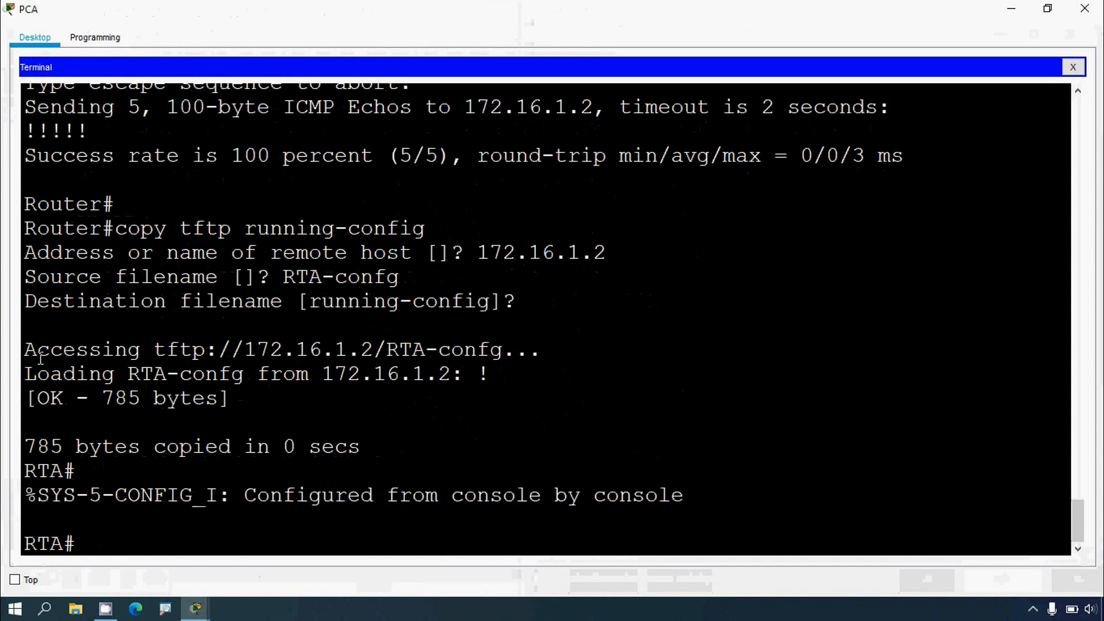
pyautogui.moveTo(41, 358); pyautogui.dragTo(118, 352)
pyautogui.doubleClick(178, 350)
pyautogui.moveTo(232, 351); pyautogui.dragTo(427, 355)
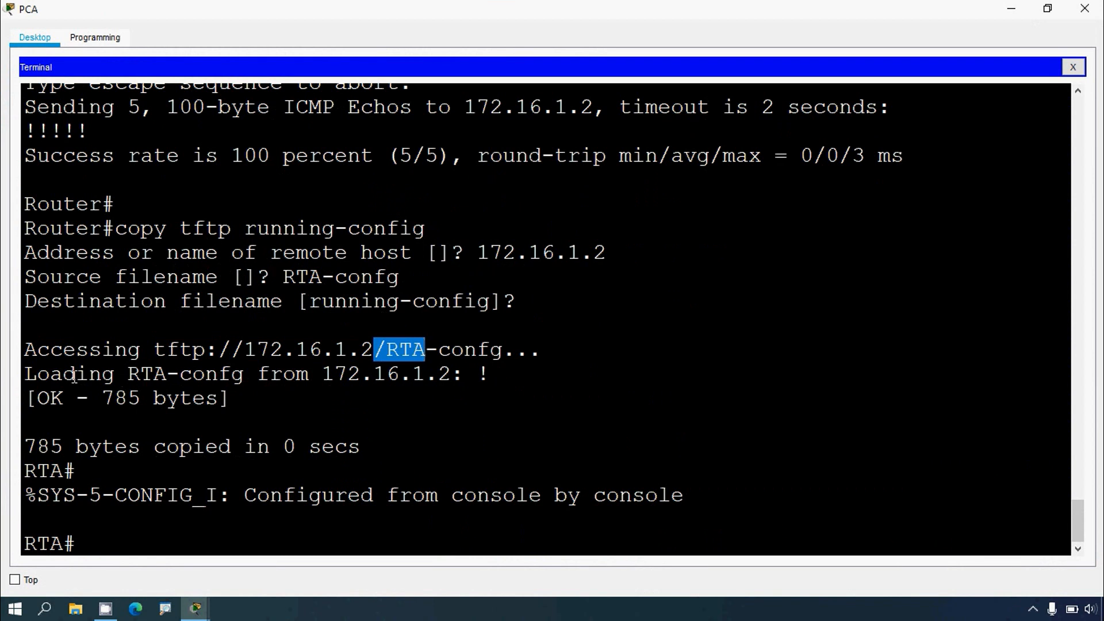
pyautogui.moveTo(73, 377); pyautogui.dragTo(464, 377)
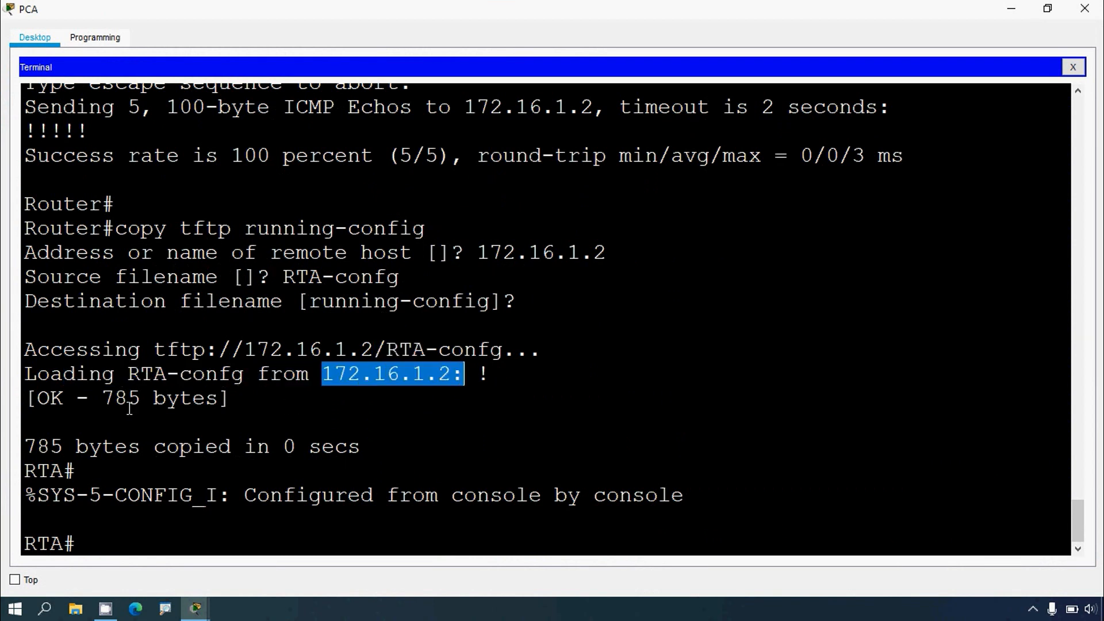
pyautogui.moveTo(104, 400); pyautogui.dragTo(176, 397)
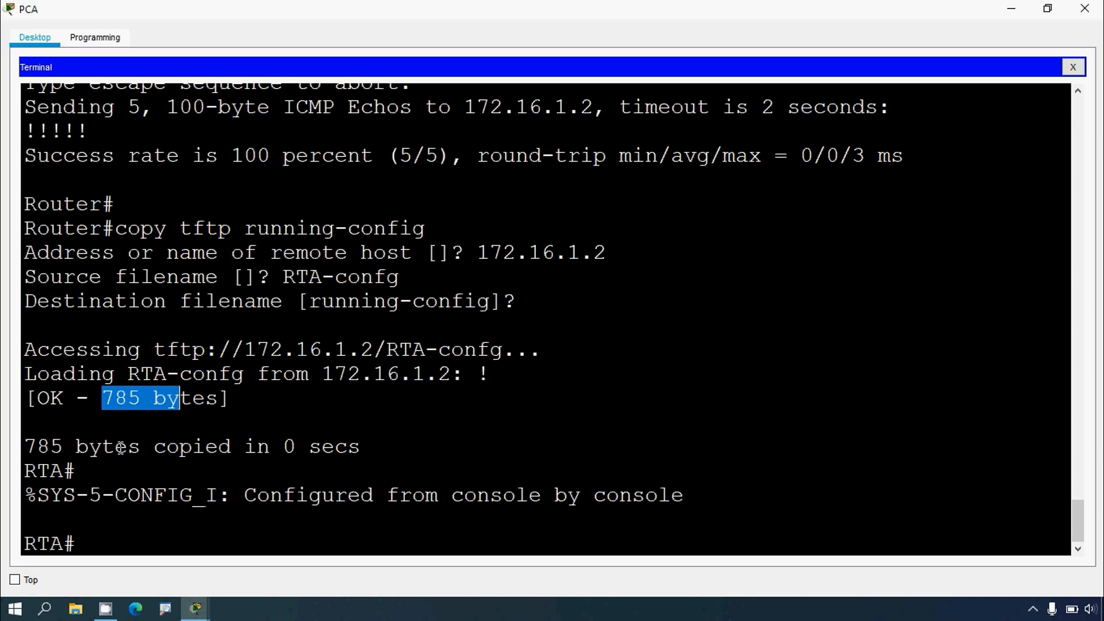
pyautogui.moveTo(139, 448); pyautogui.dragTo(309, 448)
pyautogui.moveTo(178, 495); pyautogui.dragTo(695, 504)
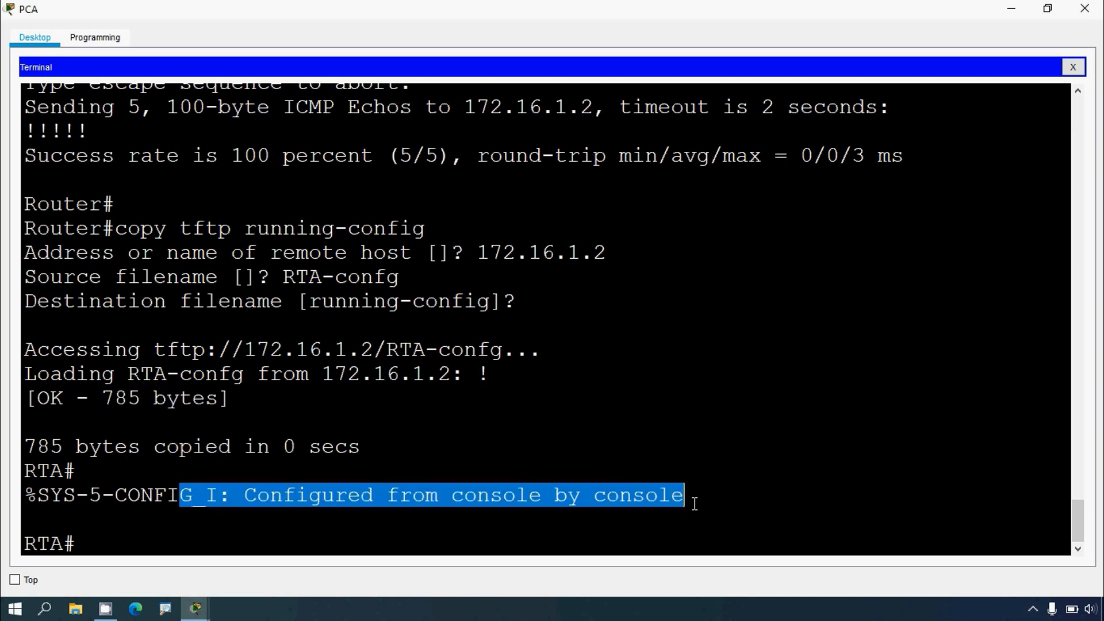
pyautogui.click(1011, 8)
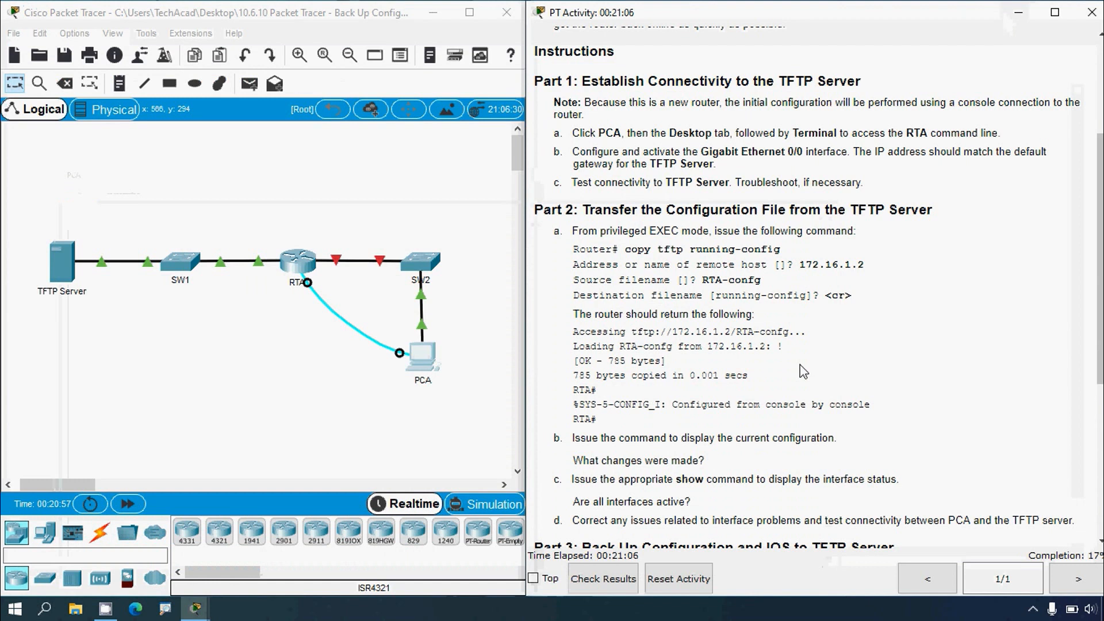
# Step: Reopen PCA's console terminal to the router for the next instruction
pyautogui.scroll(-8, 804, 371)
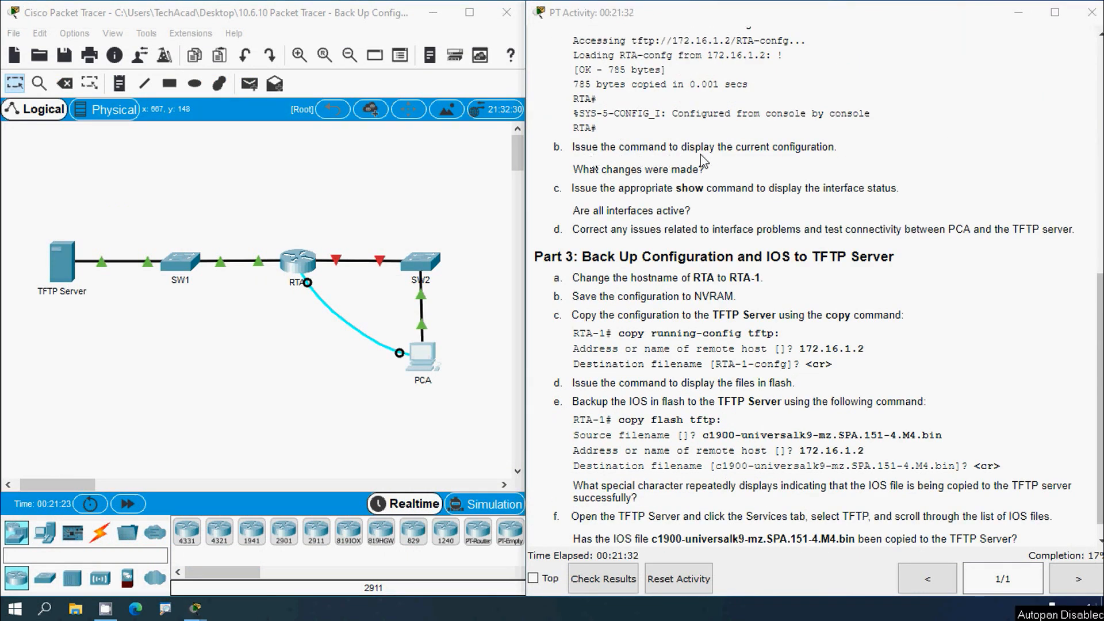
pyautogui.click(424, 358)
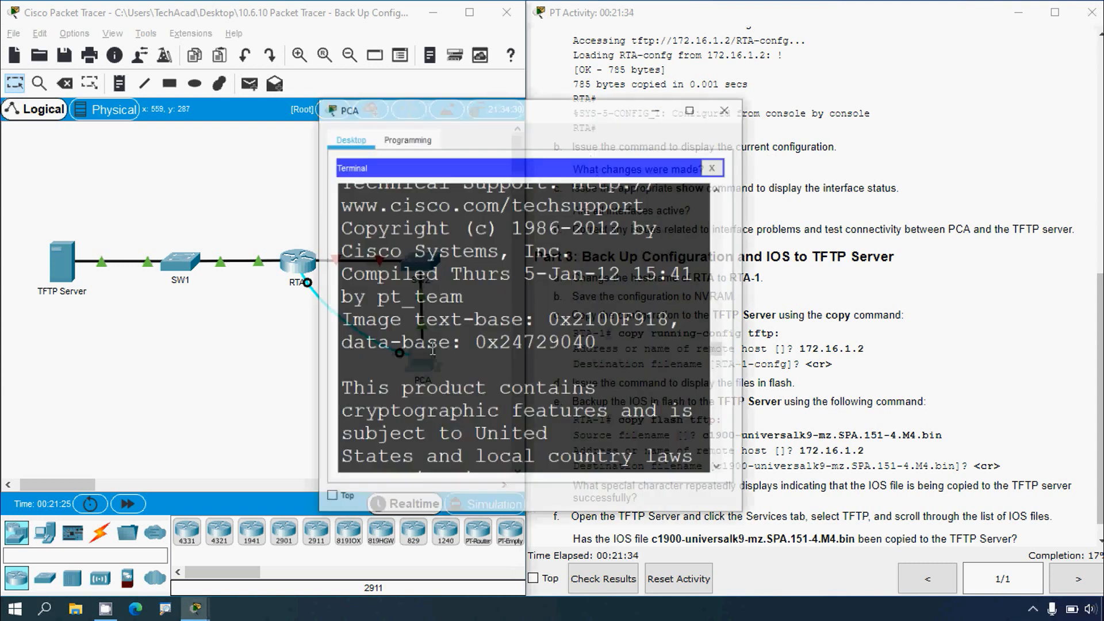
# Step: Display the router's current running configuration with show running-config from PCA's terminal
pyautogui.click(721, 77)
pyautogui.click(153, 541)
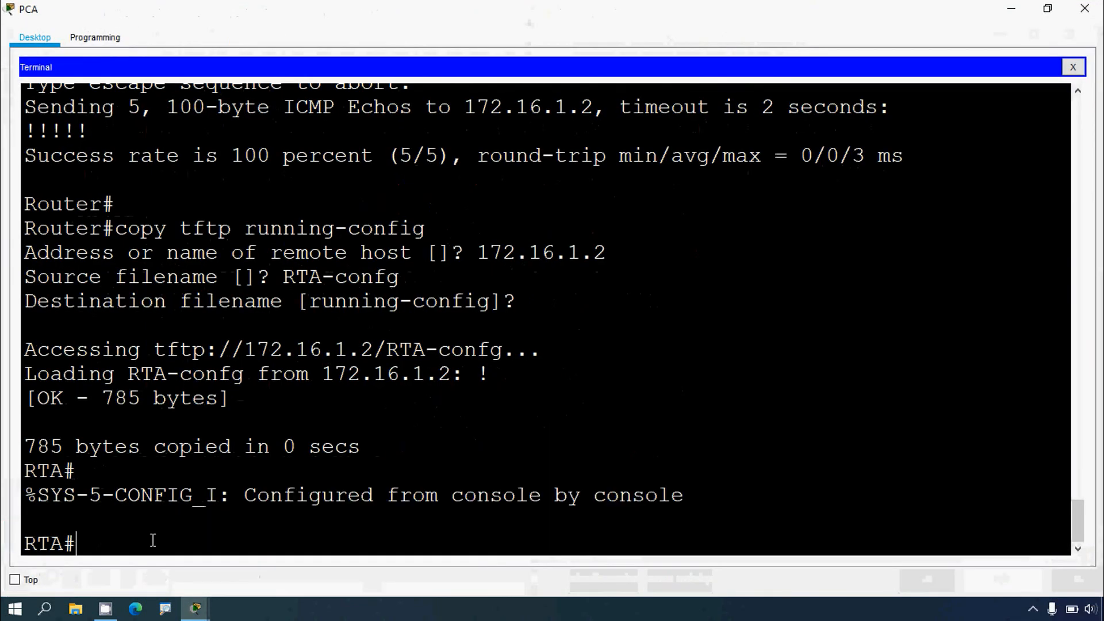
pyautogui.write('show running')
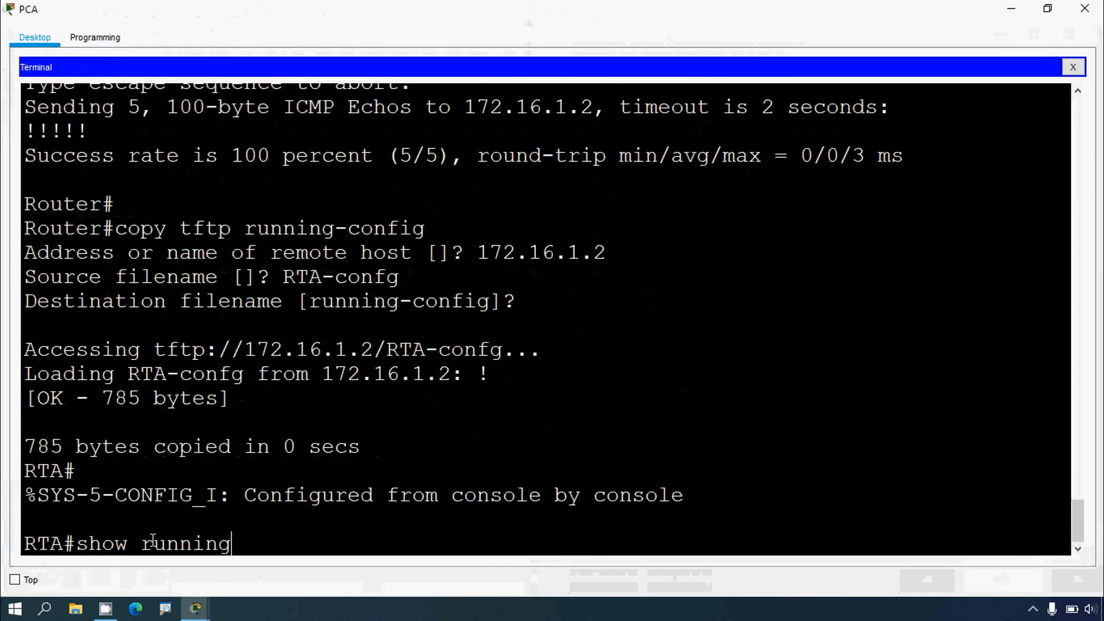
pyautogui.write('-config')
pyautogui.press('Return')
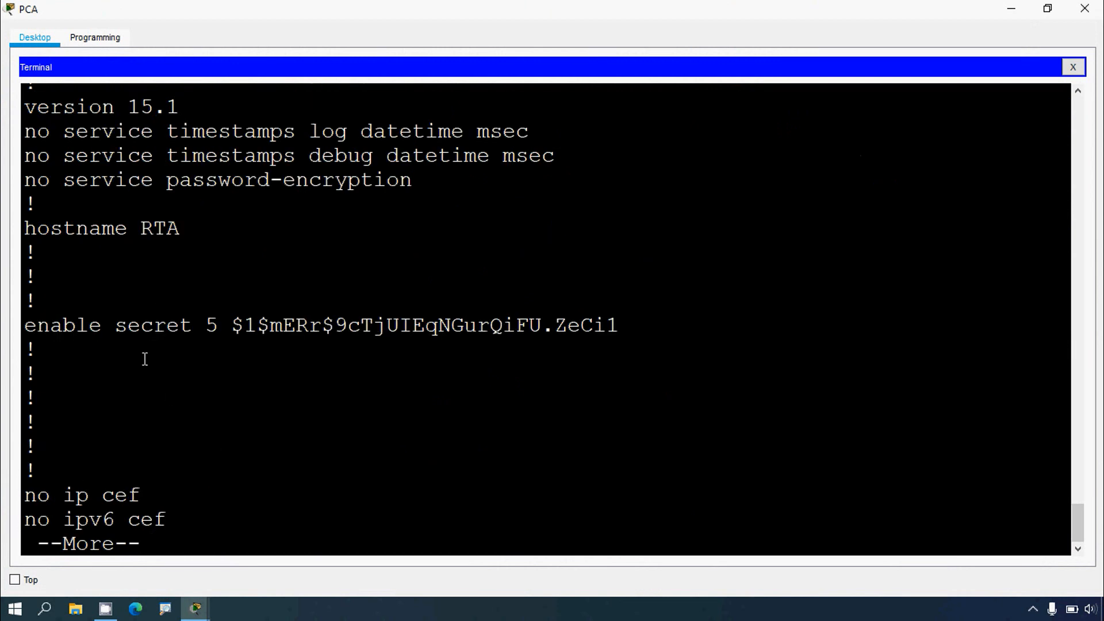
# Step: Page through the running configuration, examining the hostname, enable secret and domain-lookup lines
pyautogui.scroll(1, 115, 339)
pyautogui.moveTo(25, 279); pyautogui.dragTo(181, 279)
pyautogui.scroll(-1, 218, 375)
pyautogui.moveTo(25, 326); pyautogui.dragTo(193, 325)
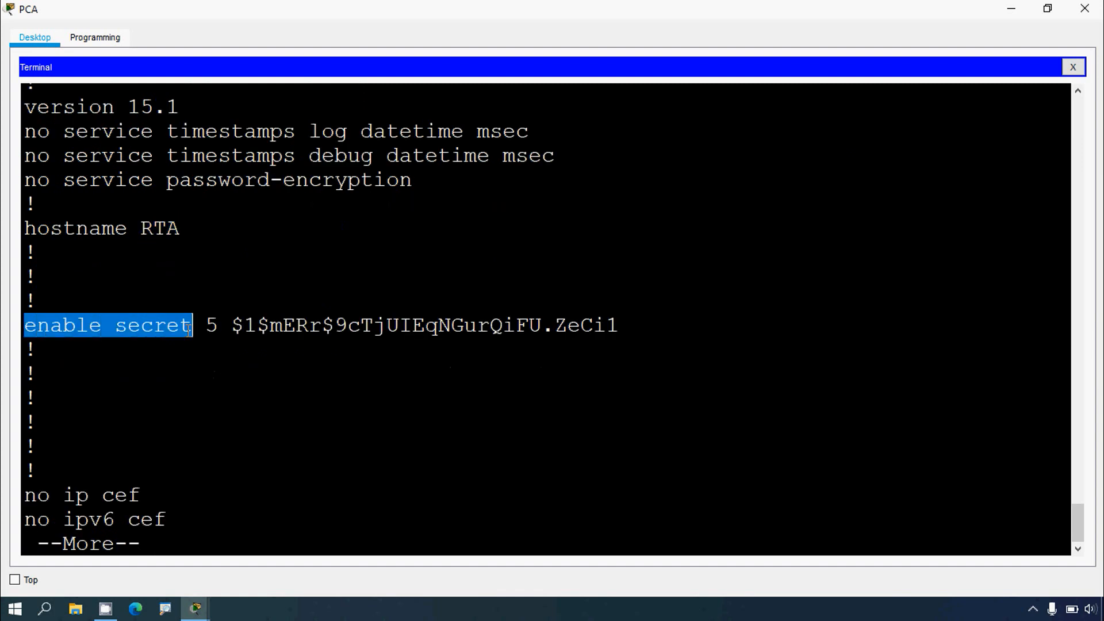
pyautogui.press('space')
pyautogui.scroll(2, 295, 446)
pyautogui.scroll(-1, 262, 430)
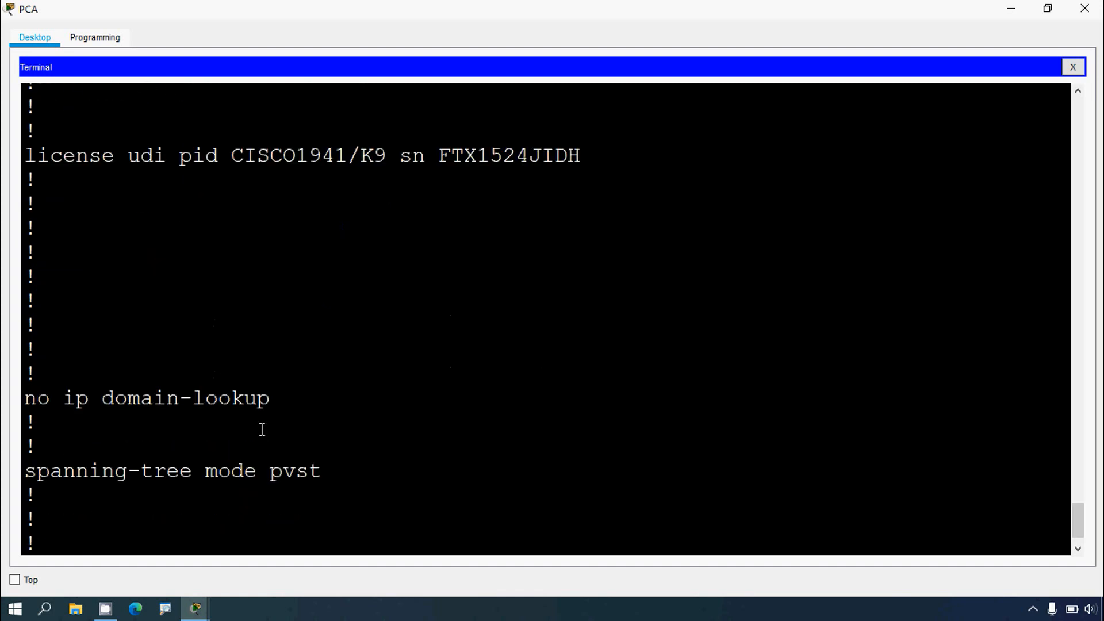
pyautogui.moveTo(48, 397); pyautogui.dragTo(261, 410)
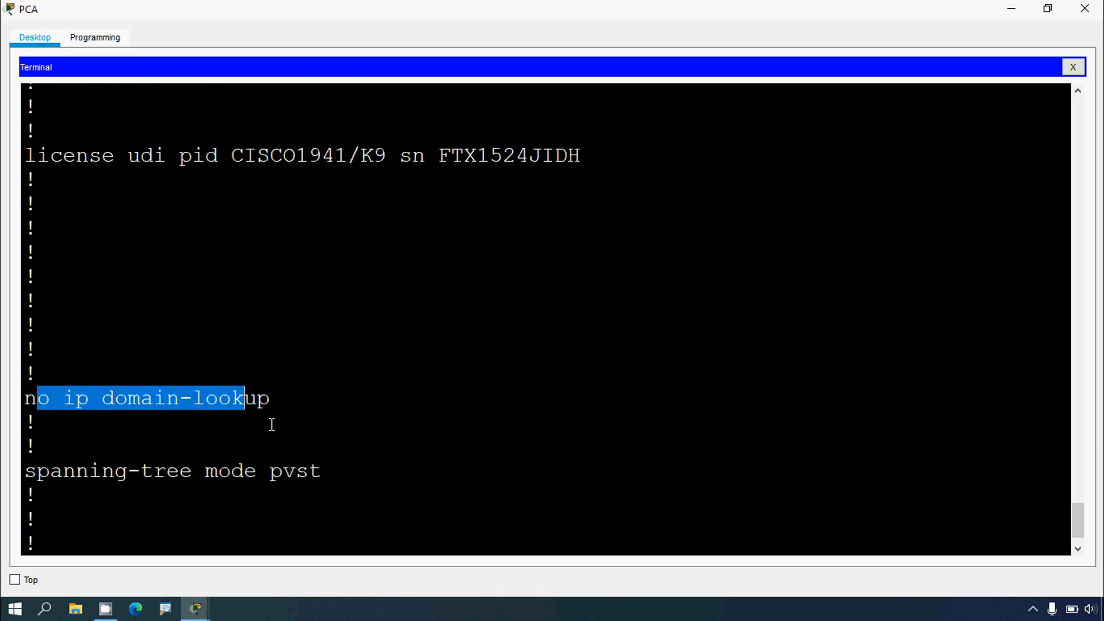
pyautogui.scroll(-1, 272, 424)
pyautogui.press('space')
pyautogui.scroll(1, 272, 425)
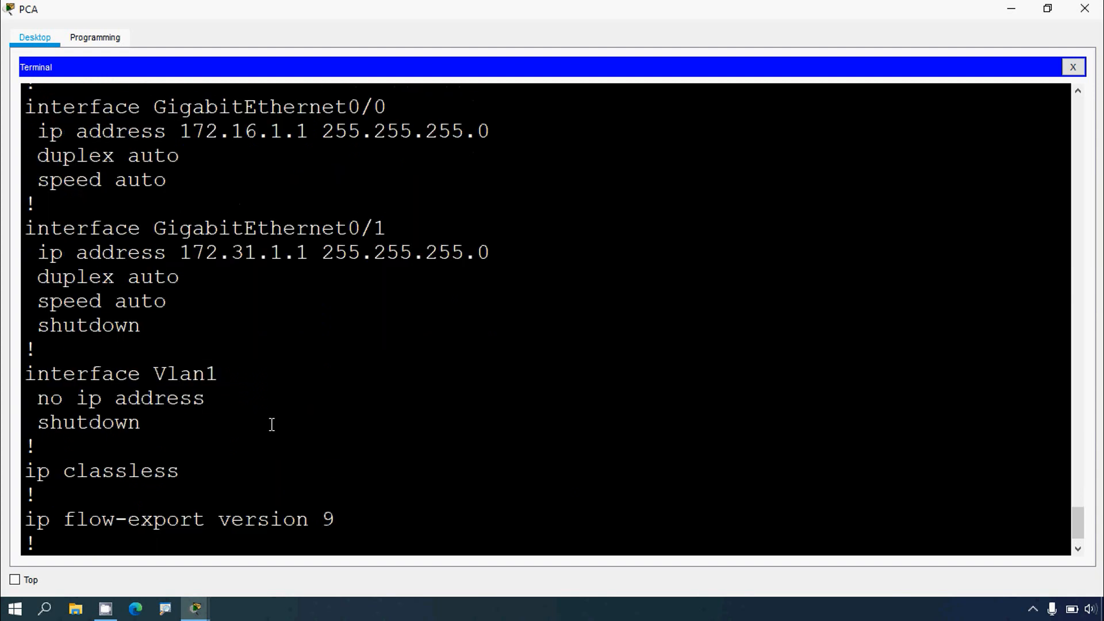
# Step: Examine the GigabitEthernet interface addresses and the console and vty line settings in the configuration
pyautogui.scroll(2, 241, 206)
pyautogui.moveTo(153, 228); pyautogui.dragTo(479, 228)
pyautogui.moveTo(180, 350); pyautogui.dragTo(380, 355)
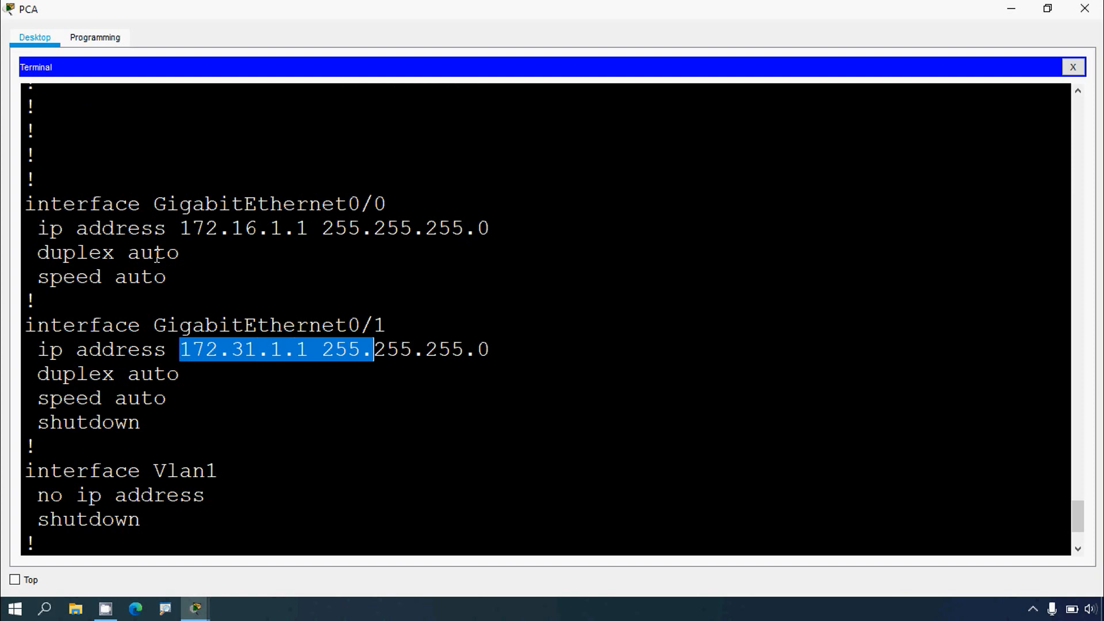
pyautogui.moveTo(153, 205); pyautogui.dragTo(390, 206)
pyautogui.scroll(-1, 341, 380)
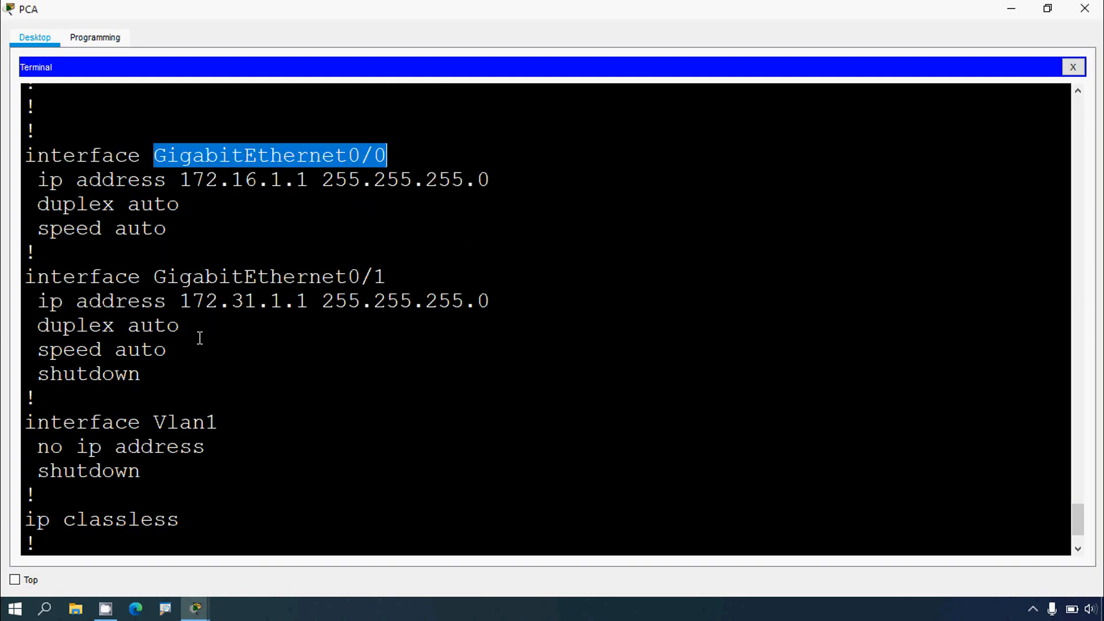
pyautogui.moveTo(168, 276); pyautogui.dragTo(387, 275)
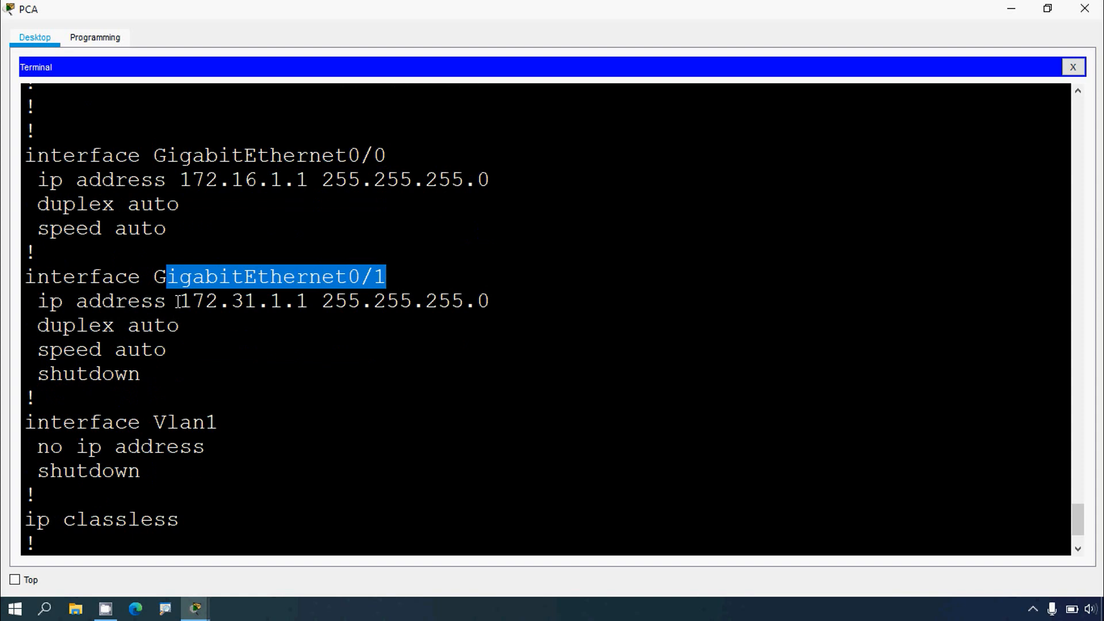
pyautogui.moveTo(178, 301); pyautogui.dragTo(476, 301)
pyautogui.scroll(-2, 237, 406)
pyautogui.press('space')
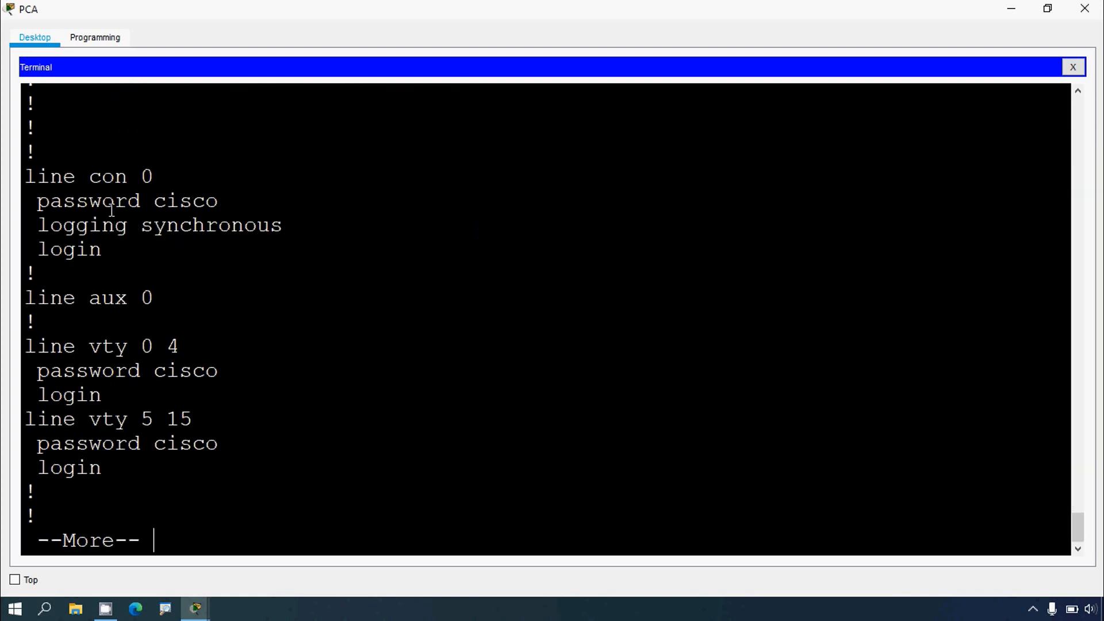
pyautogui.moveTo(64, 177); pyautogui.dragTo(236, 180)
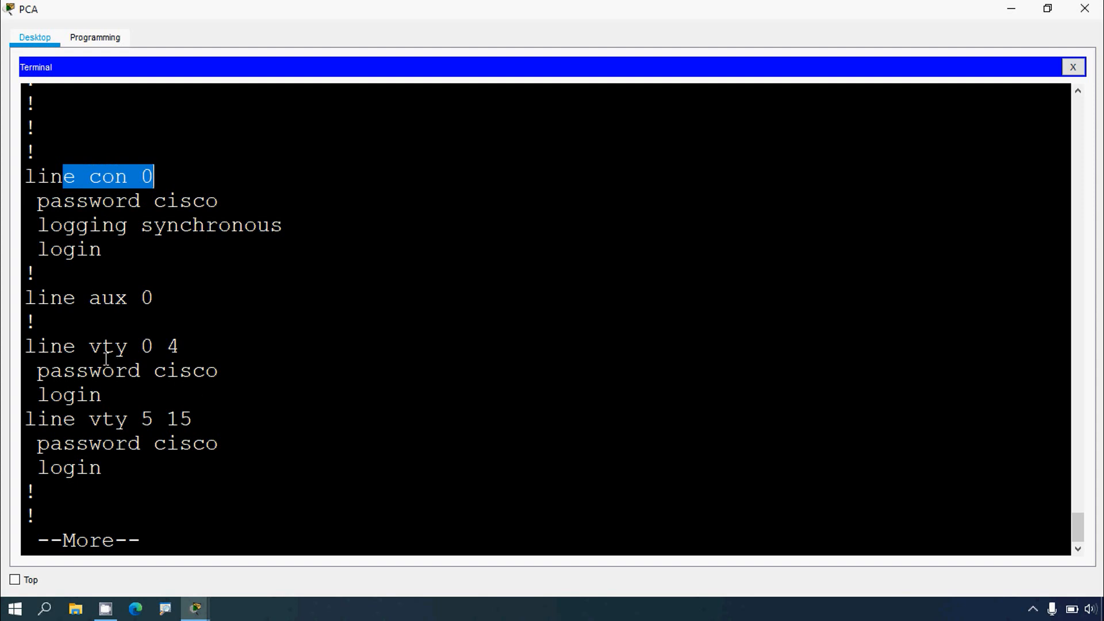
pyautogui.moveTo(65, 348); pyautogui.dragTo(180, 348)
pyautogui.press('space')
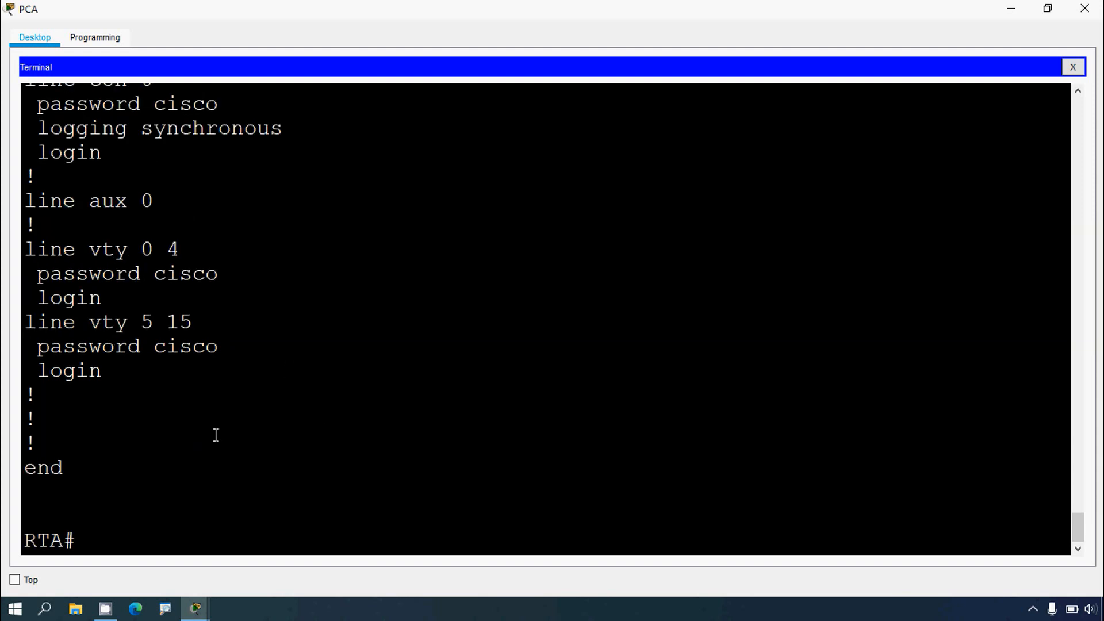
pyautogui.click(1012, 9)
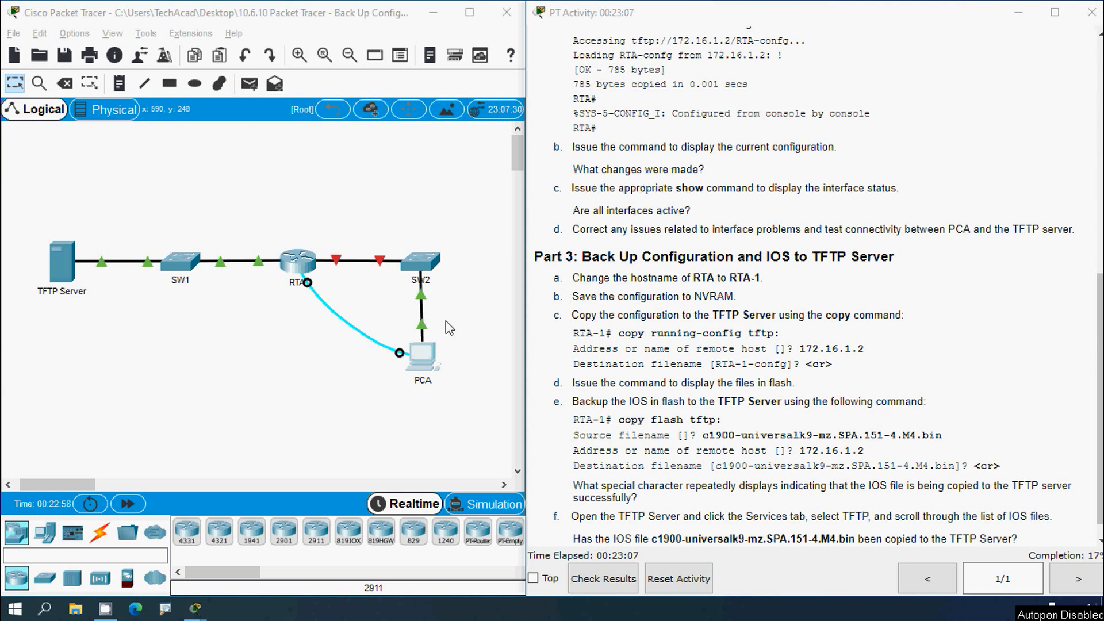
# Step: Reopen PCA's terminal and review the banner and the end of the configuration
pyautogui.click(428, 362)
pyautogui.click(712, 79)
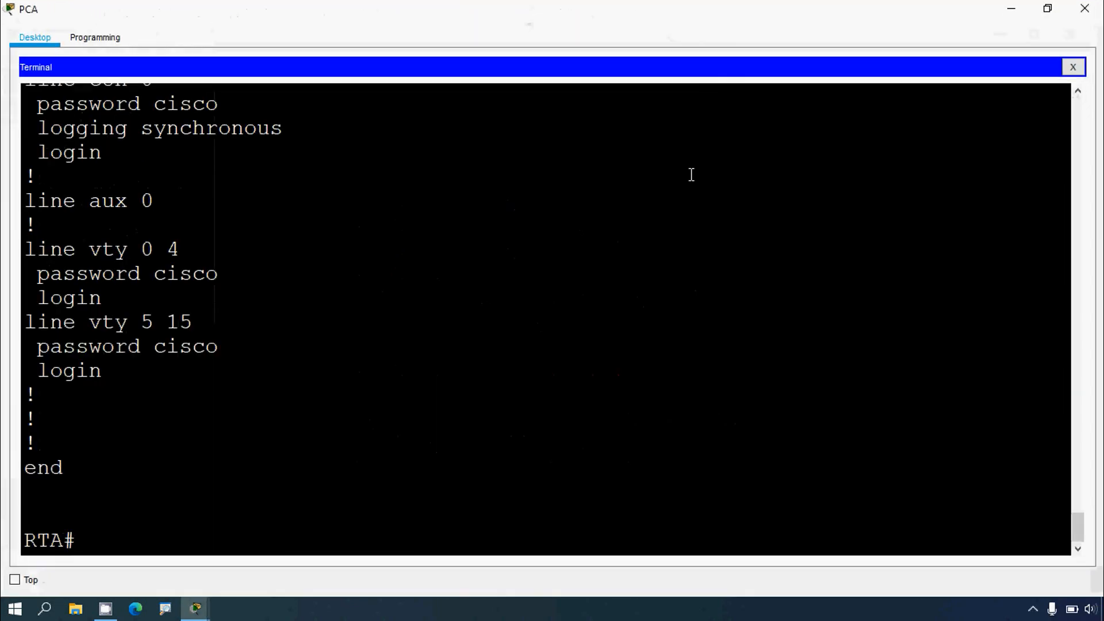
pyautogui.scroll(10, 188, 453)
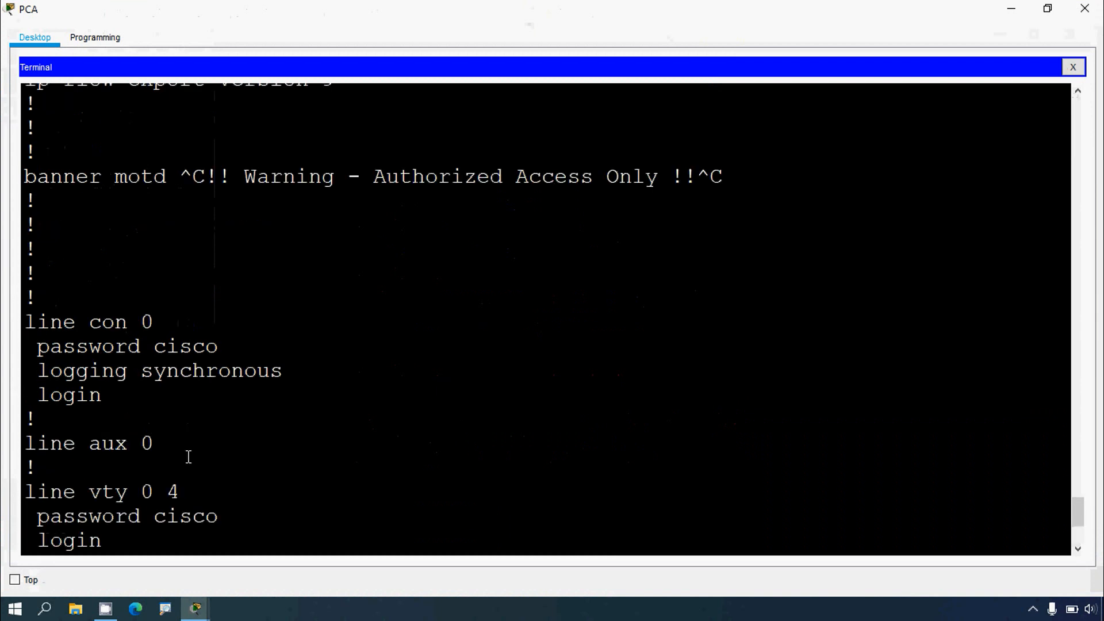
pyautogui.scroll(-7, 189, 458)
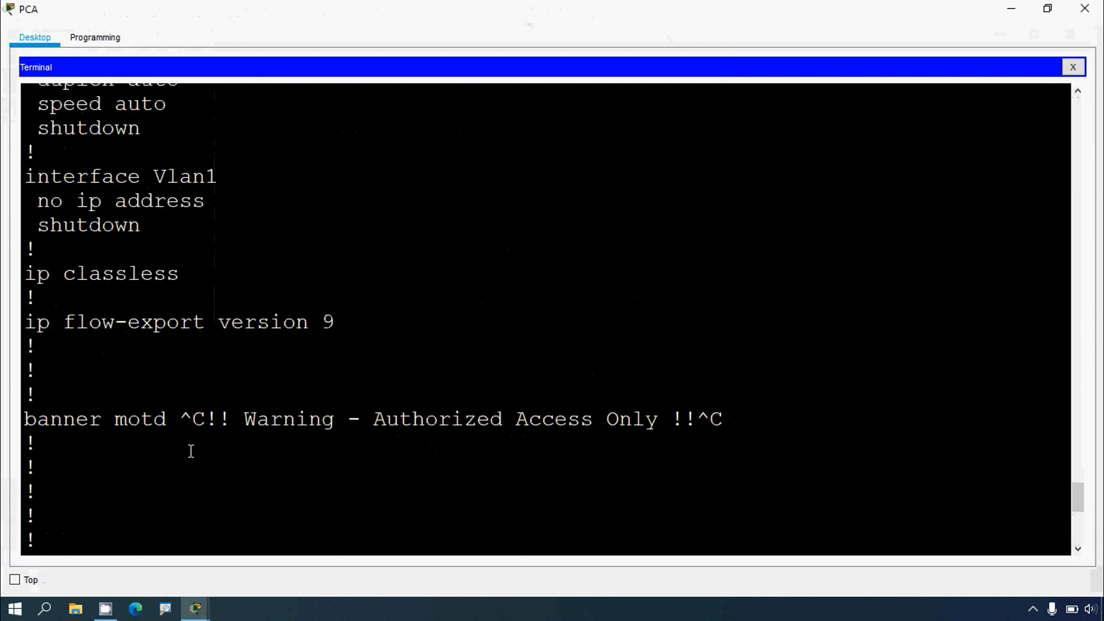
pyautogui.scroll(-2, 148, 346)
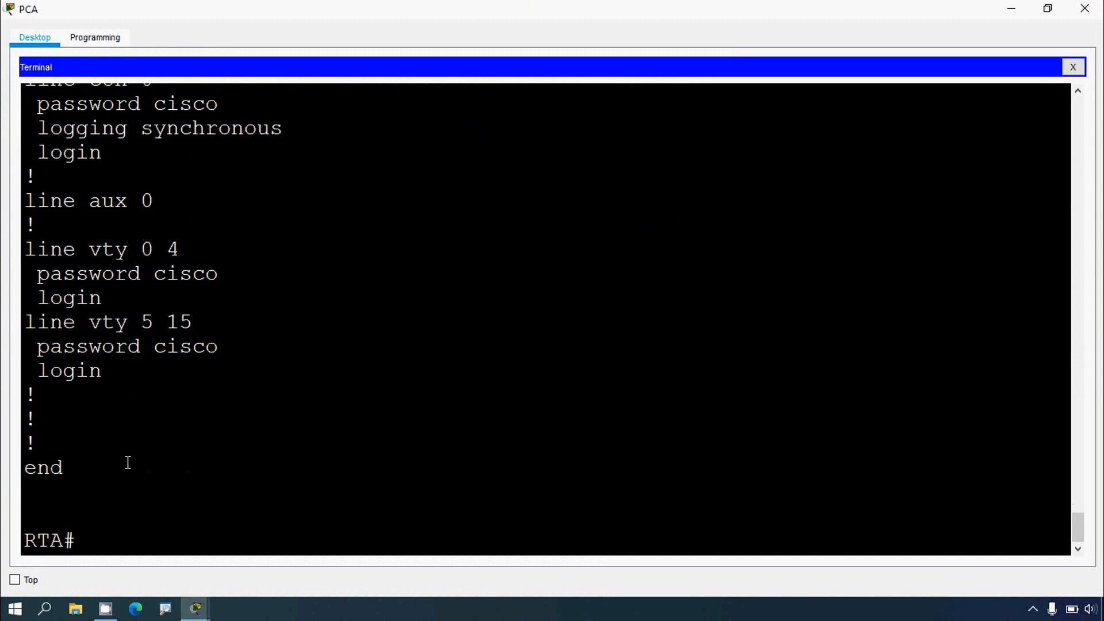
pyautogui.moveTo(64, 540); pyautogui.dragTo(23, 534)
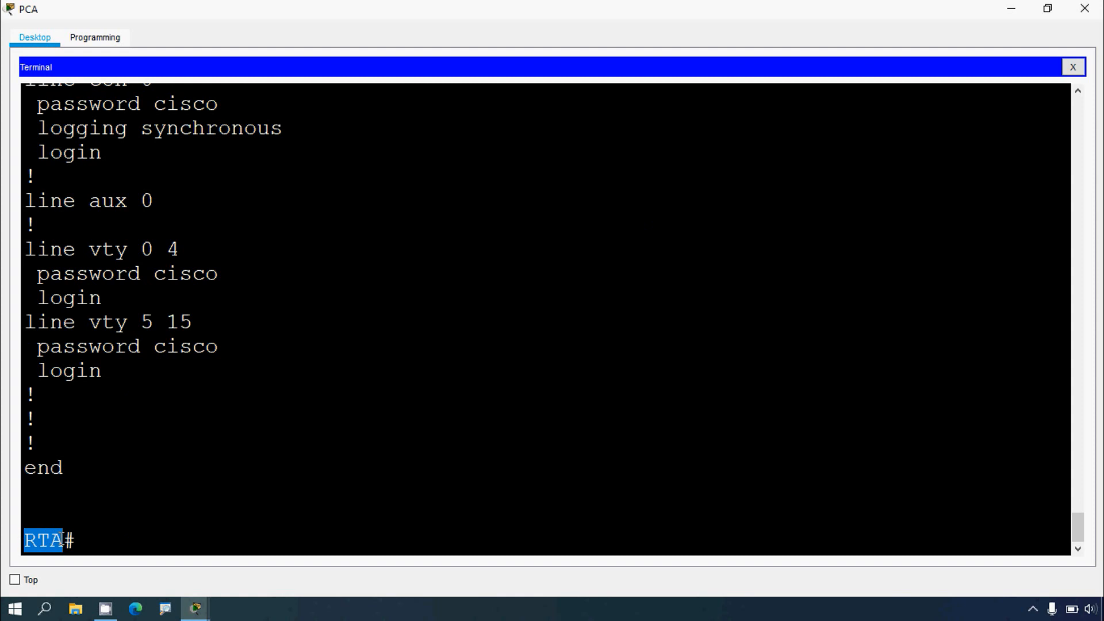
pyautogui.click(81, 544)
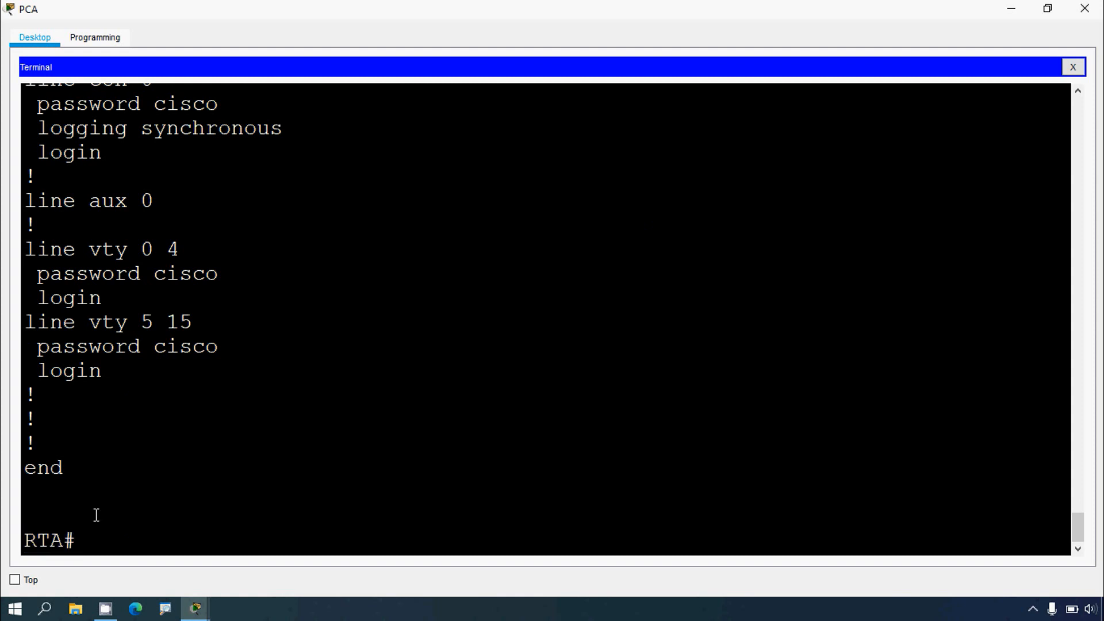
pyautogui.click(1010, 13)
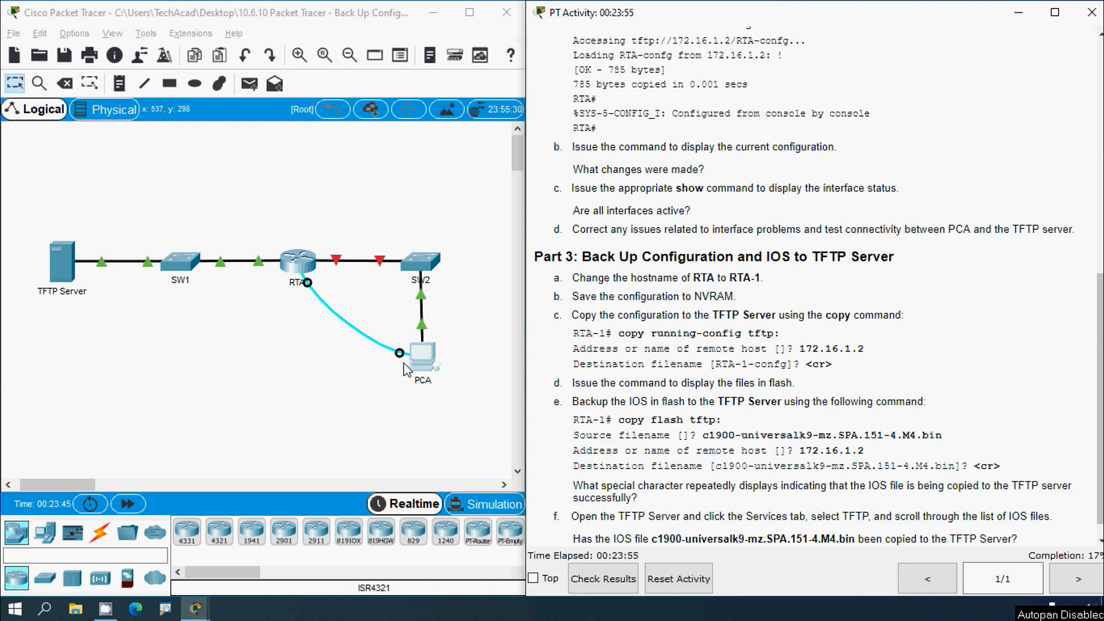
# Step: Reopen PCA's terminal and display the interface status with show ip interface brief
pyautogui.click(422, 359)
pyautogui.click(723, 78)
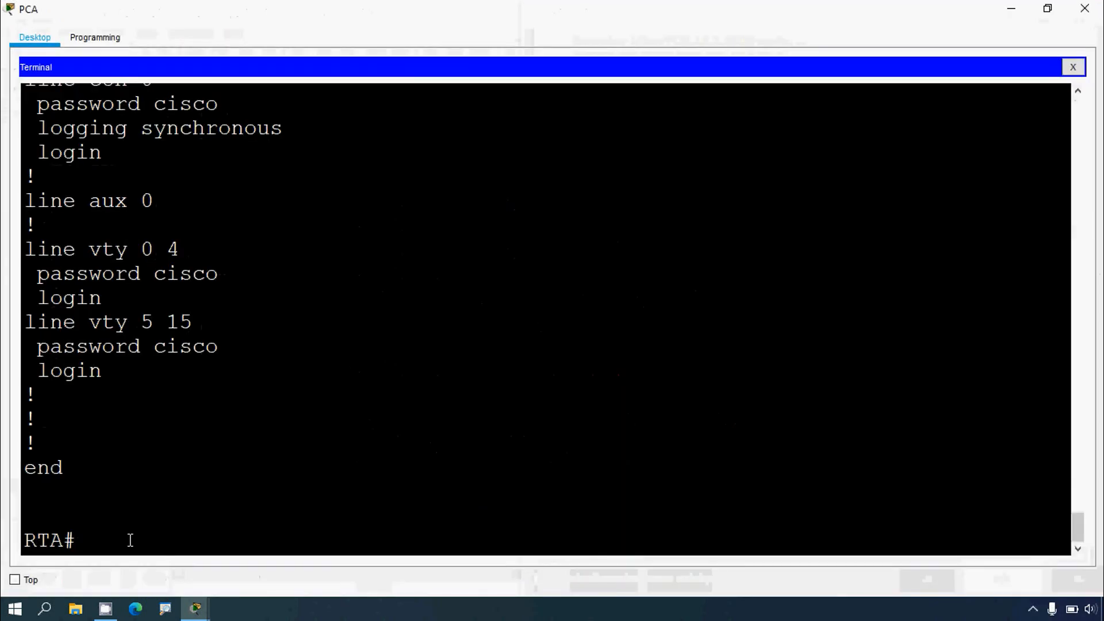
pyautogui.write('show ip int')
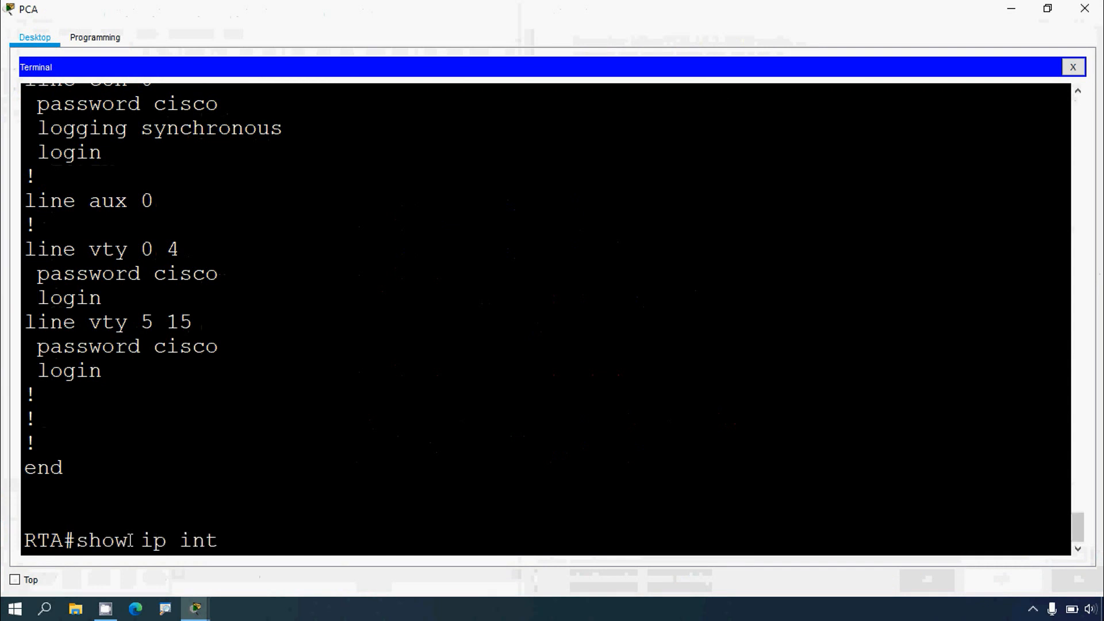
pyautogui.write('erface brief')
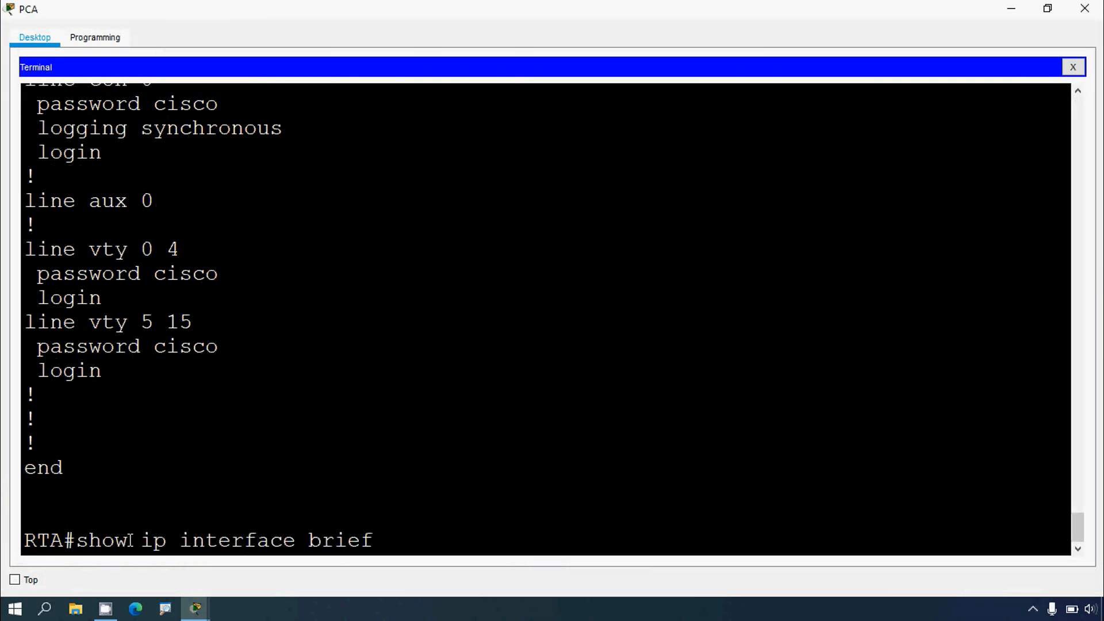
pyautogui.press('Return')
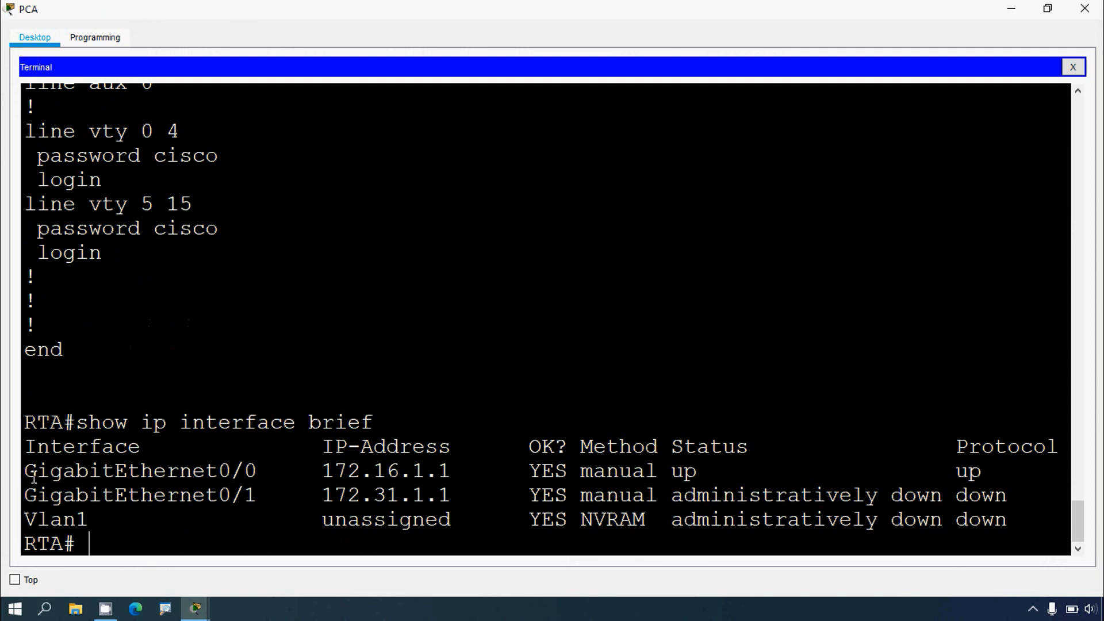
# Step: Examine each interface's IP address, status and protocol in the interface summary
pyautogui.moveTo(33, 476); pyautogui.dragTo(471, 481)
pyautogui.click(309, 472)
pyautogui.moveTo(670, 473); pyautogui.dragTo(713, 471)
pyautogui.click(944, 472)
pyautogui.moveTo(955, 473); pyautogui.dragTo(983, 470)
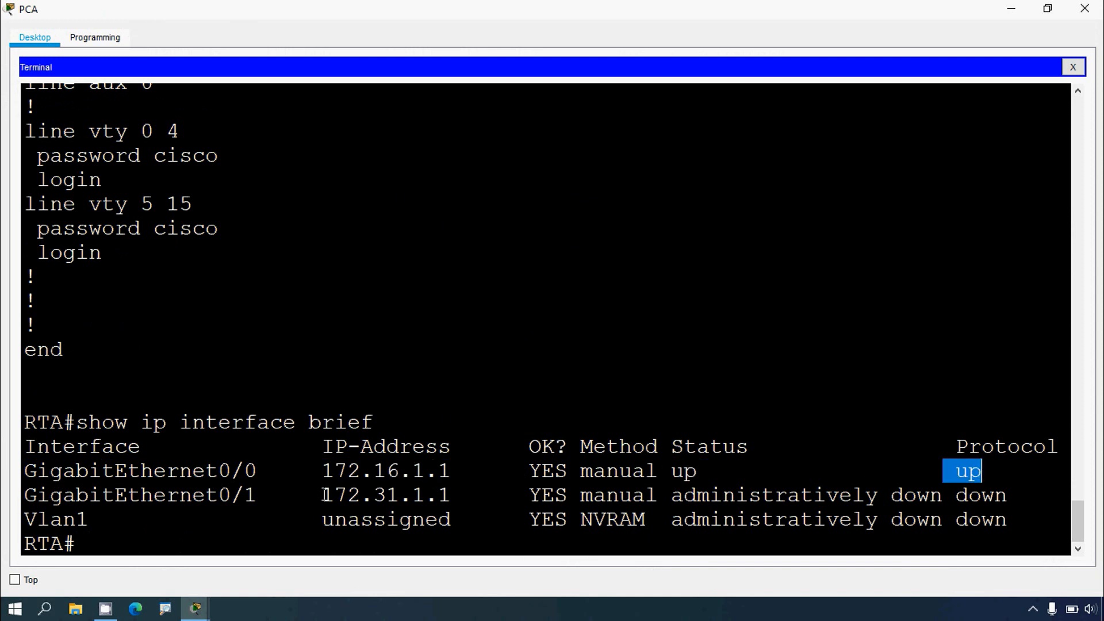
pyautogui.moveTo(25, 495); pyautogui.dragTo(444, 497)
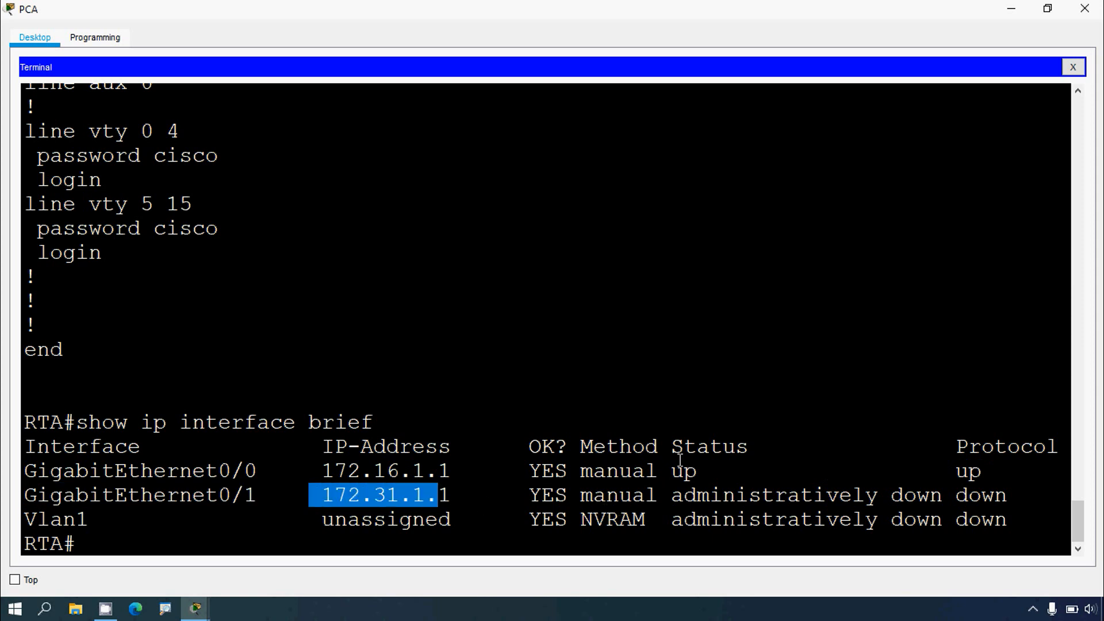
pyautogui.moveTo(671, 496); pyautogui.dragTo(1016, 498)
pyautogui.click(1010, 9)
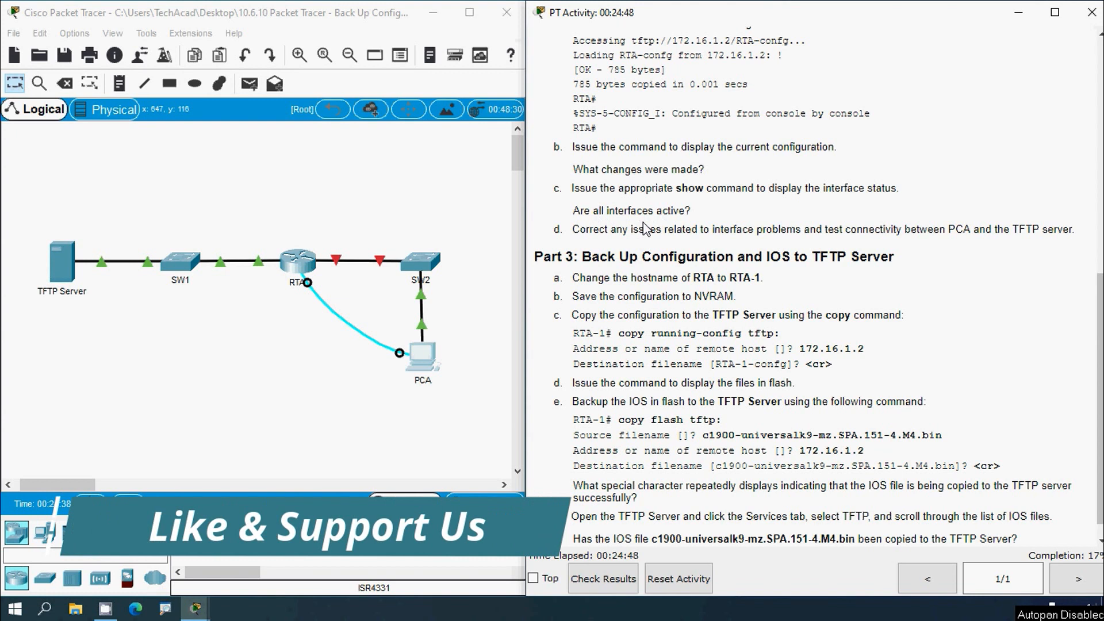
# Step: Inspect the link between RTA and SW2 in the topology and the next instructions
pyautogui.click(379, 224)
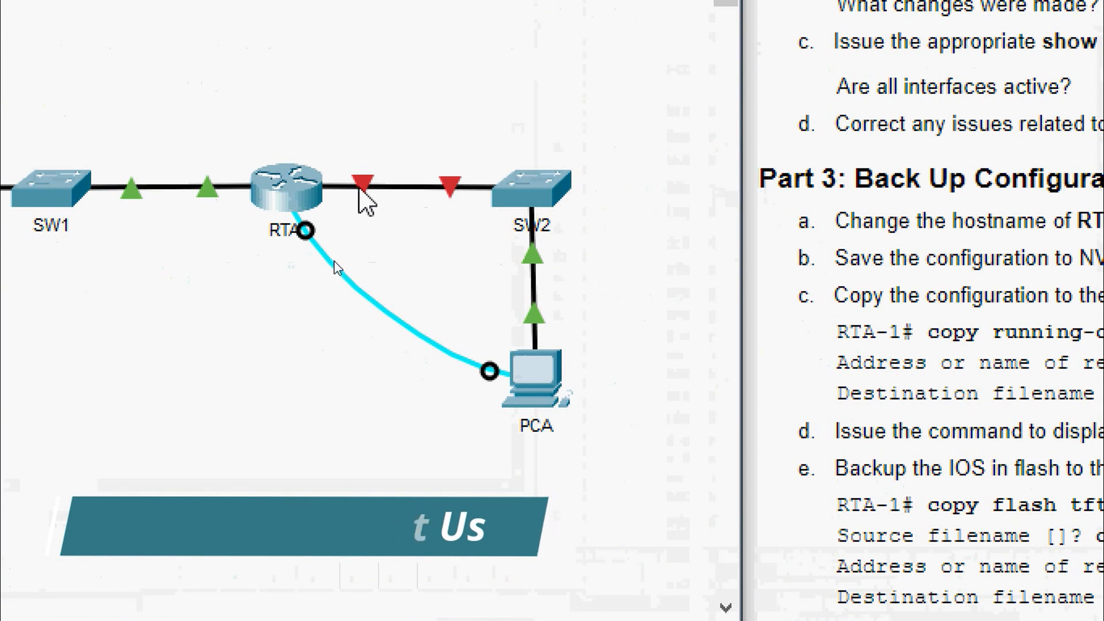
pyautogui.moveTo(357, 188)
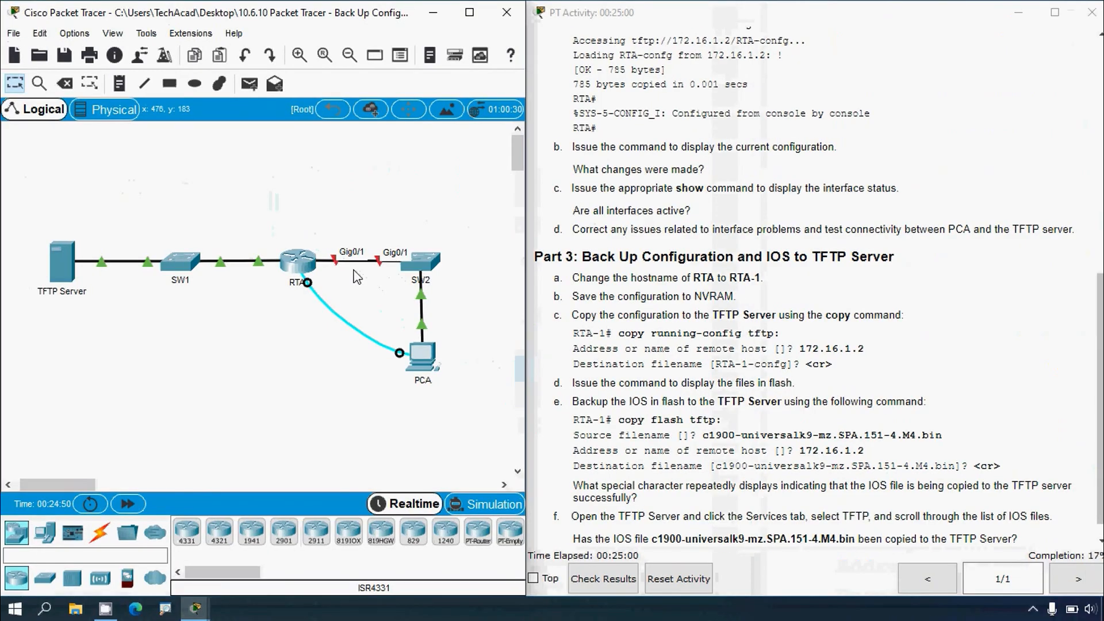
pyautogui.scroll(-1, 806, 288)
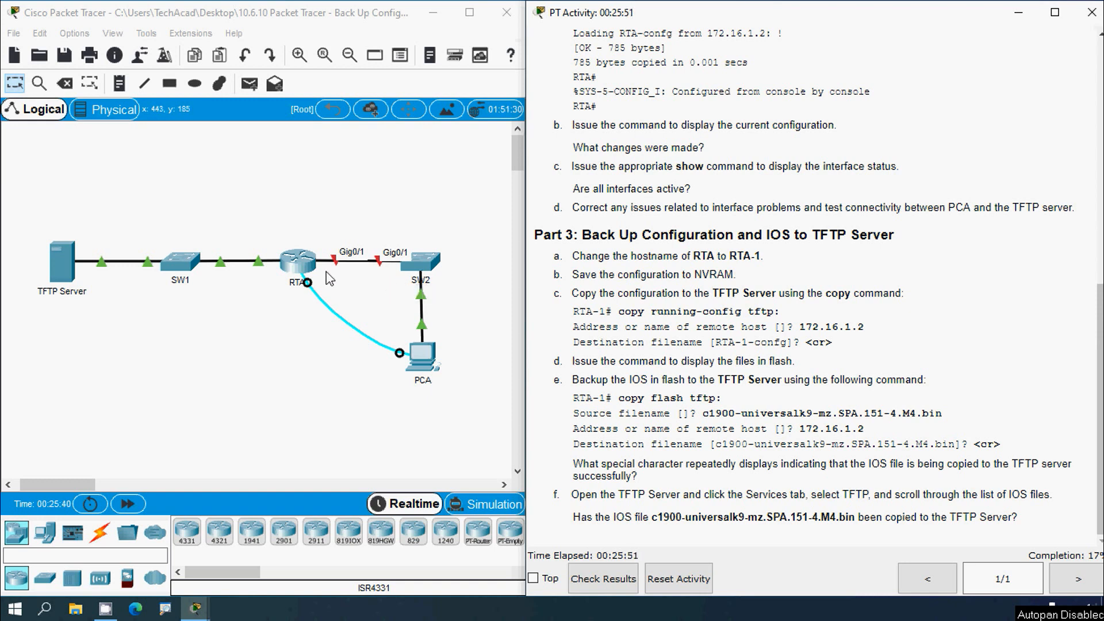
# Step: Open RTA's CLI and enter global configuration mode with conf t
pyautogui.click(303, 264)
pyautogui.click(719, 82)
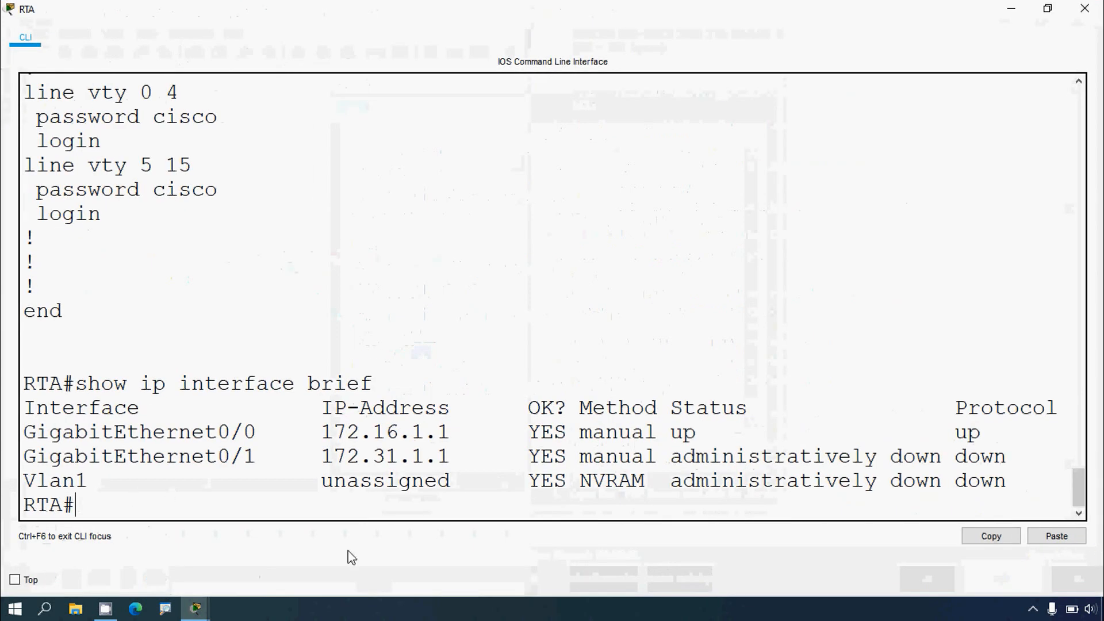
pyautogui.write('conf t')
pyautogui.press('Return')
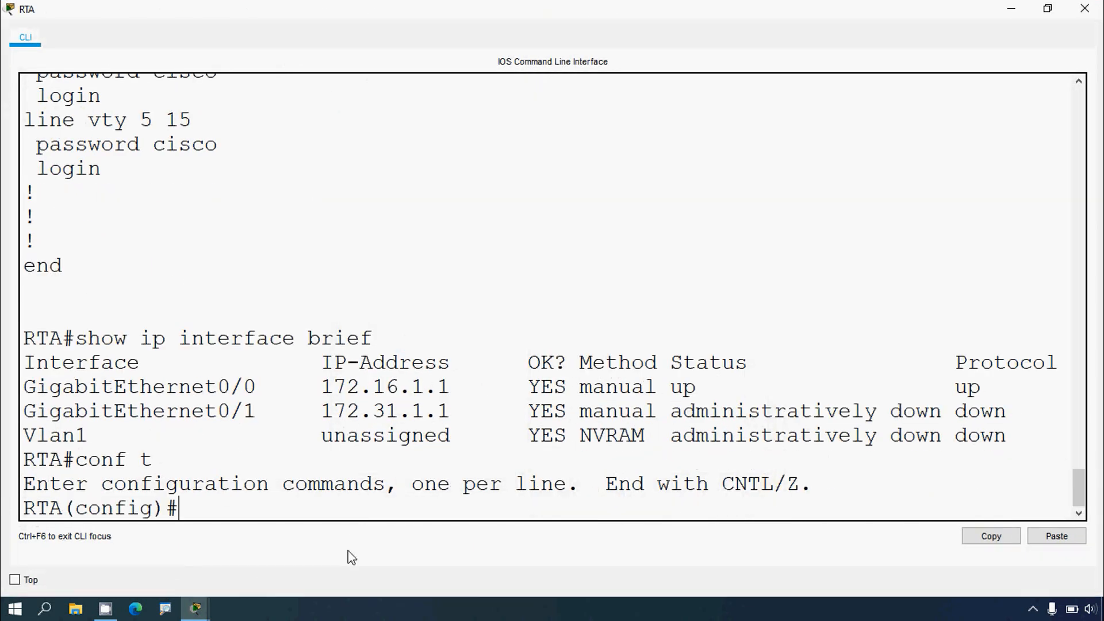
pyautogui.click(1085, 8)
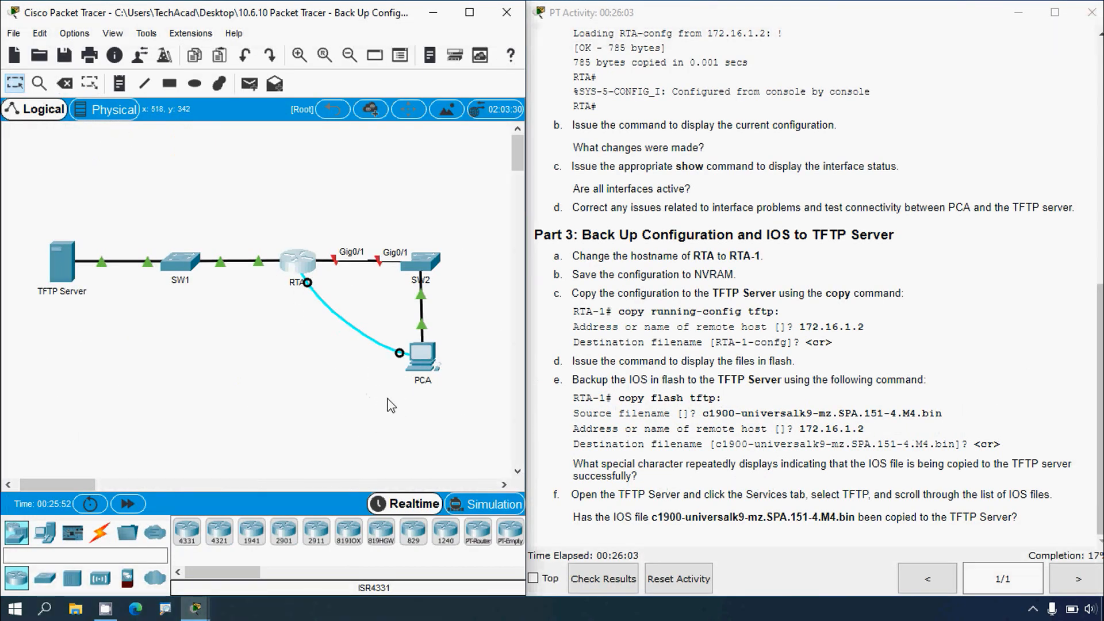
pyautogui.click(299, 261)
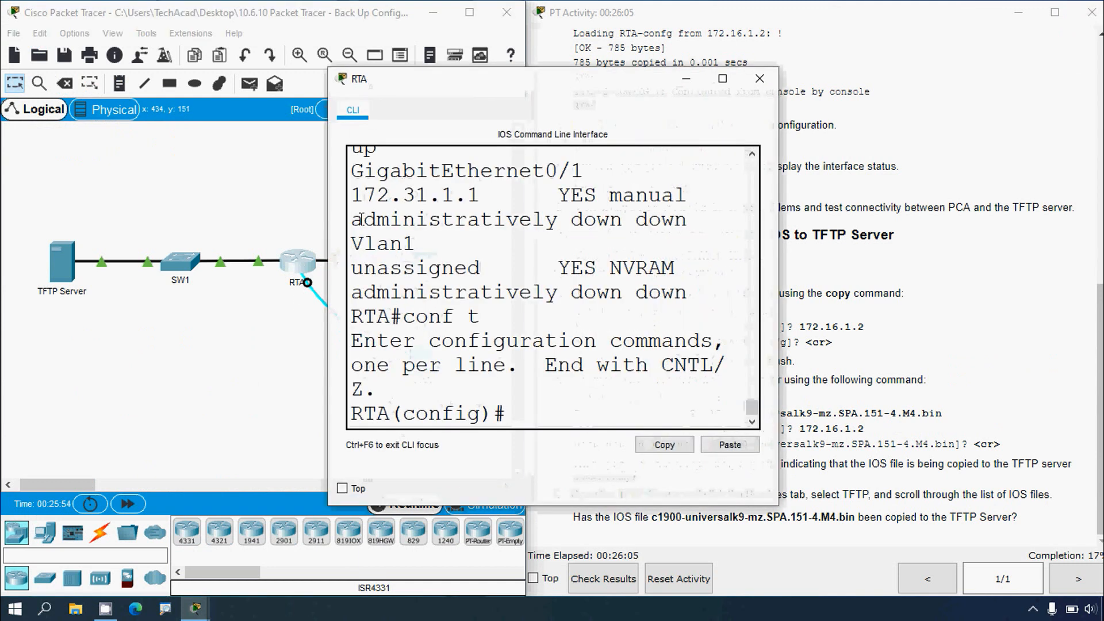
# Step: Switch to PCA's terminal and enable interface GigabitEthernet0/1 on RTA with no shutdown
pyautogui.click(765, 81)
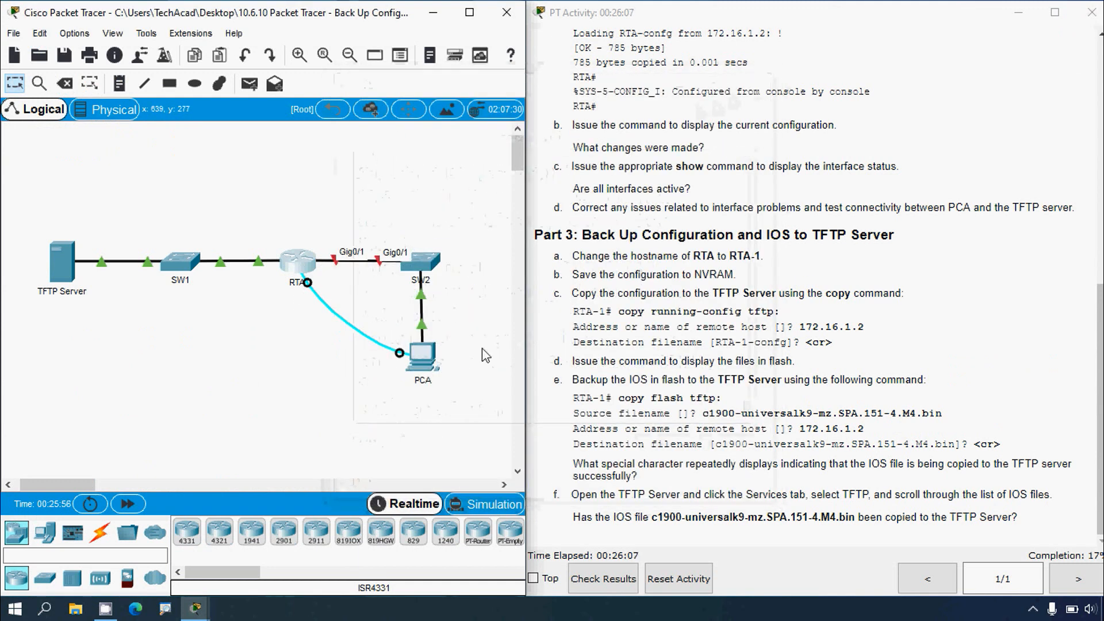
pyautogui.click(428, 355)
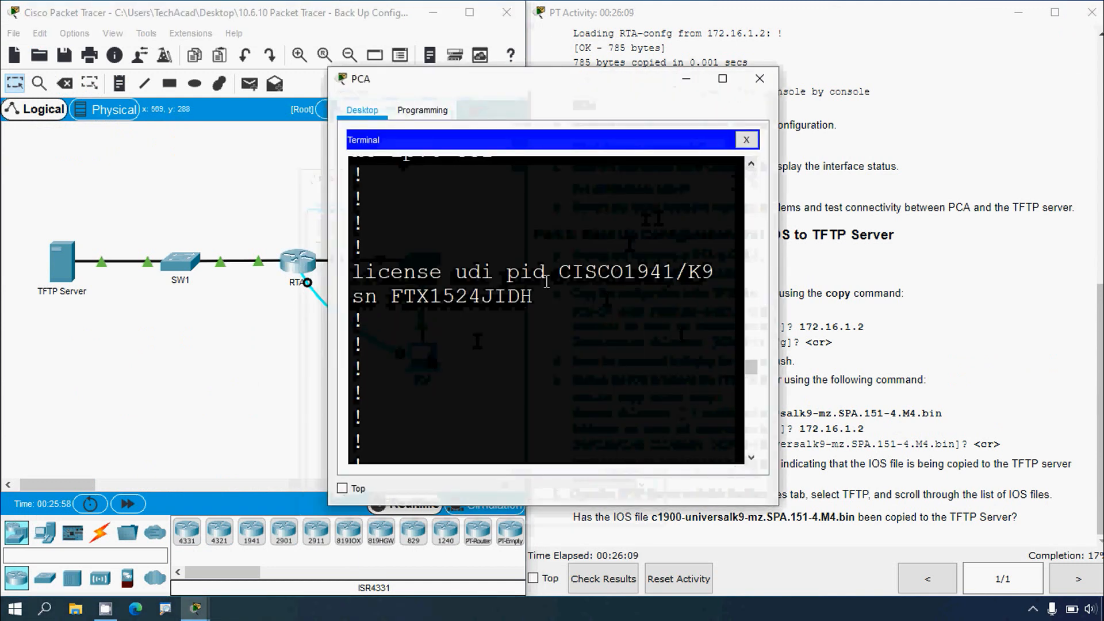
pyautogui.click(723, 79)
pyautogui.press('Return')
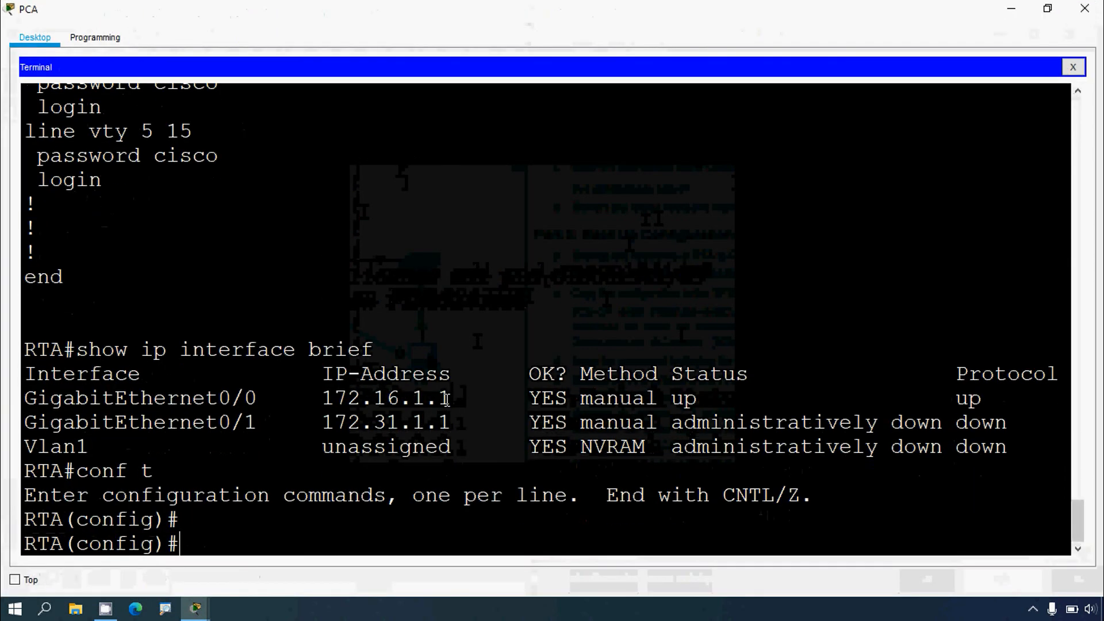
pyautogui.write('inter')
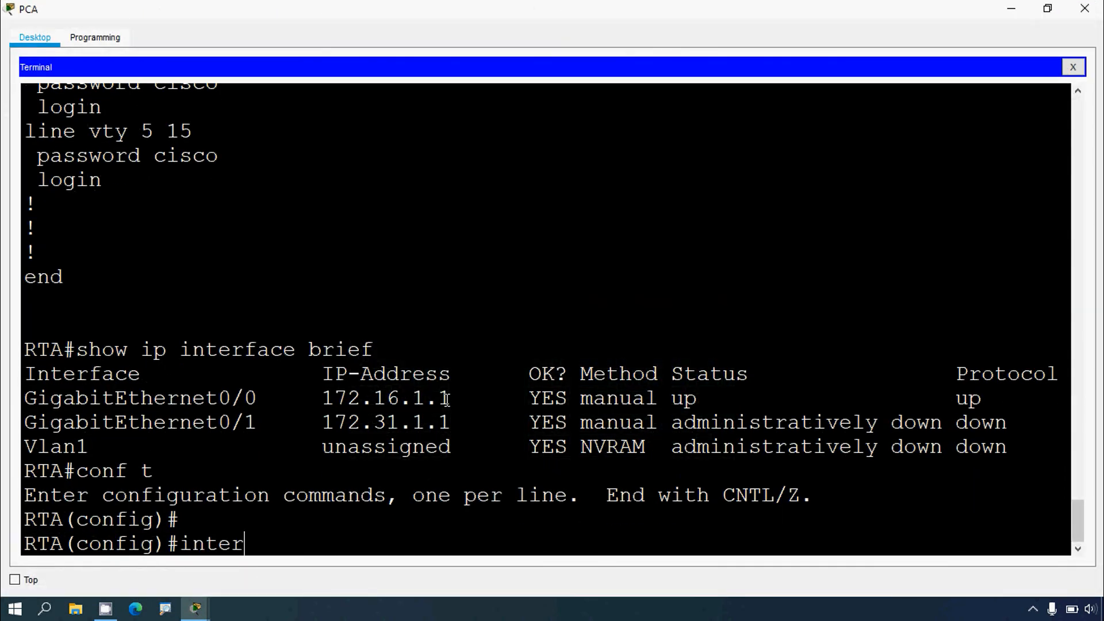
pyautogui.write('face g0/1')
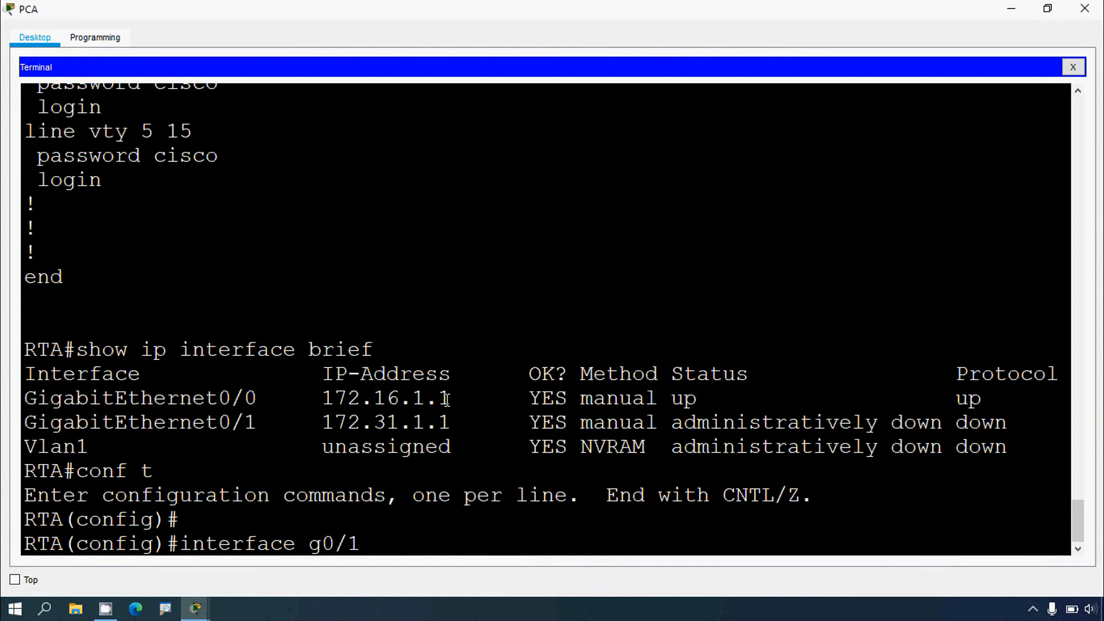
pyautogui.press('Return')
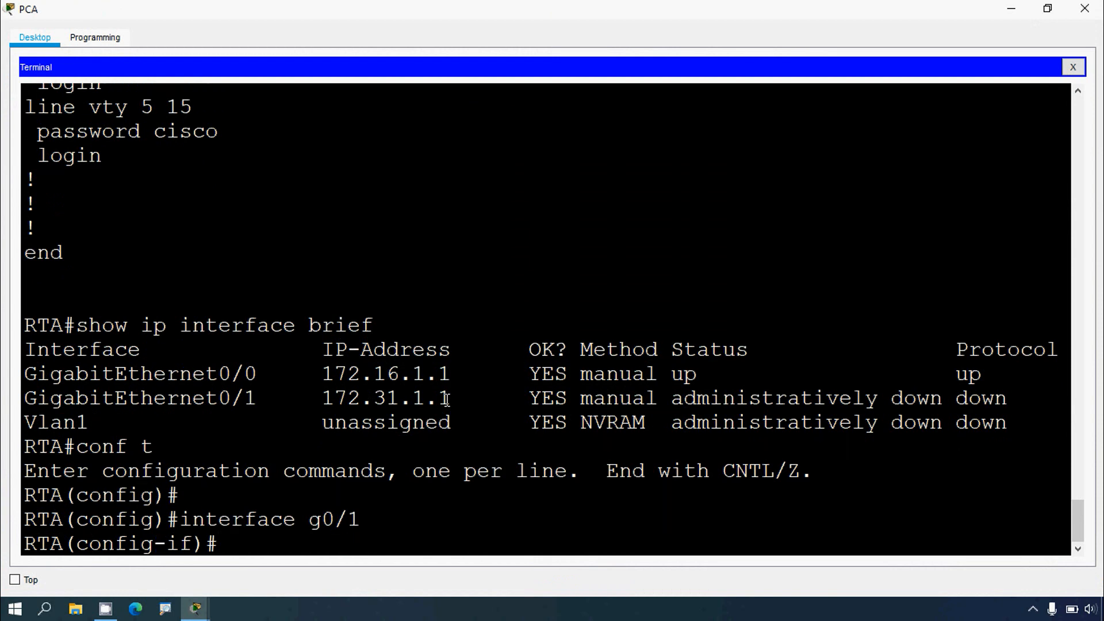
pyautogui.write('no shutdown')
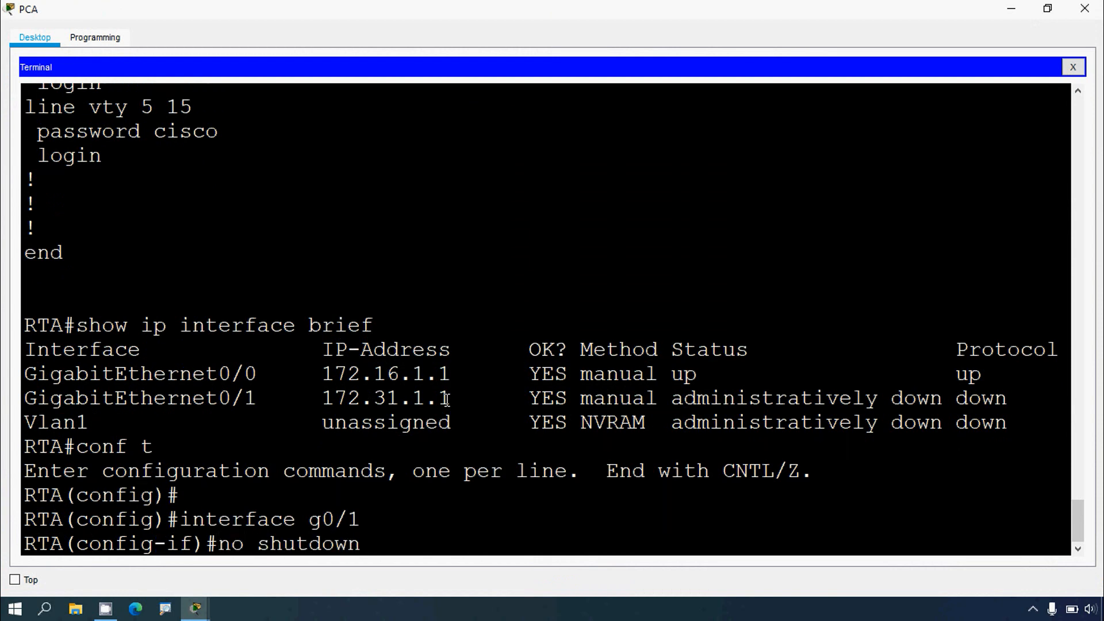
pyautogui.press('Return')
# Step: Leave configuration mode and redisplay the interface status with show ip interface brief, checking the status and protocol columns
pyautogui.press('Return')
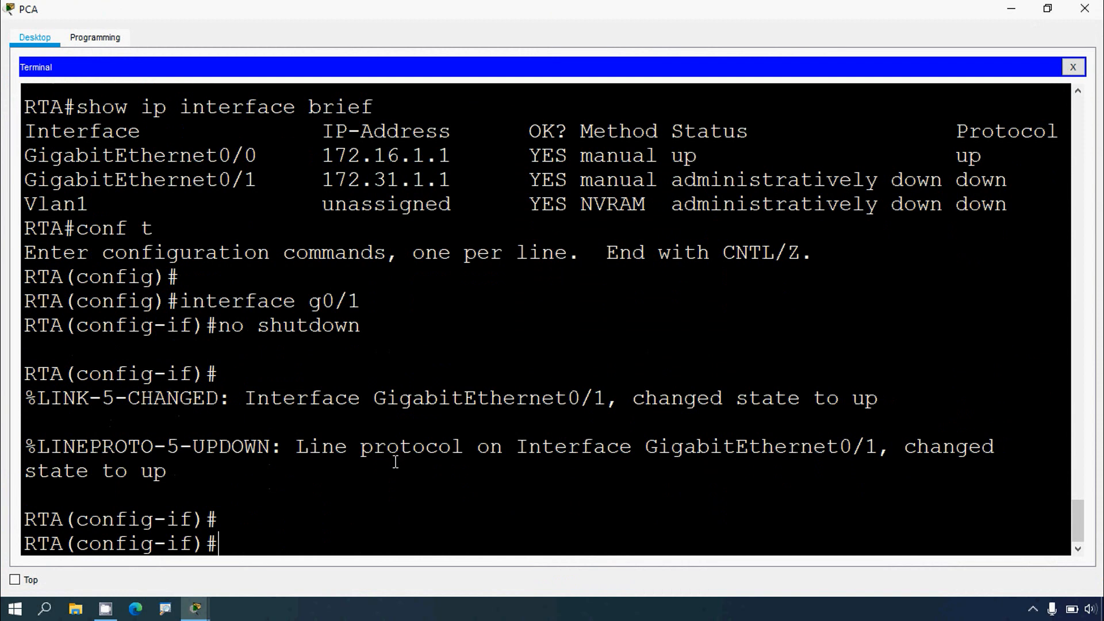
pyautogui.write('end')
pyautogui.press('Return')
pyautogui.press('Return')
pyautogui.press('Return')
pyautogui.write('s')
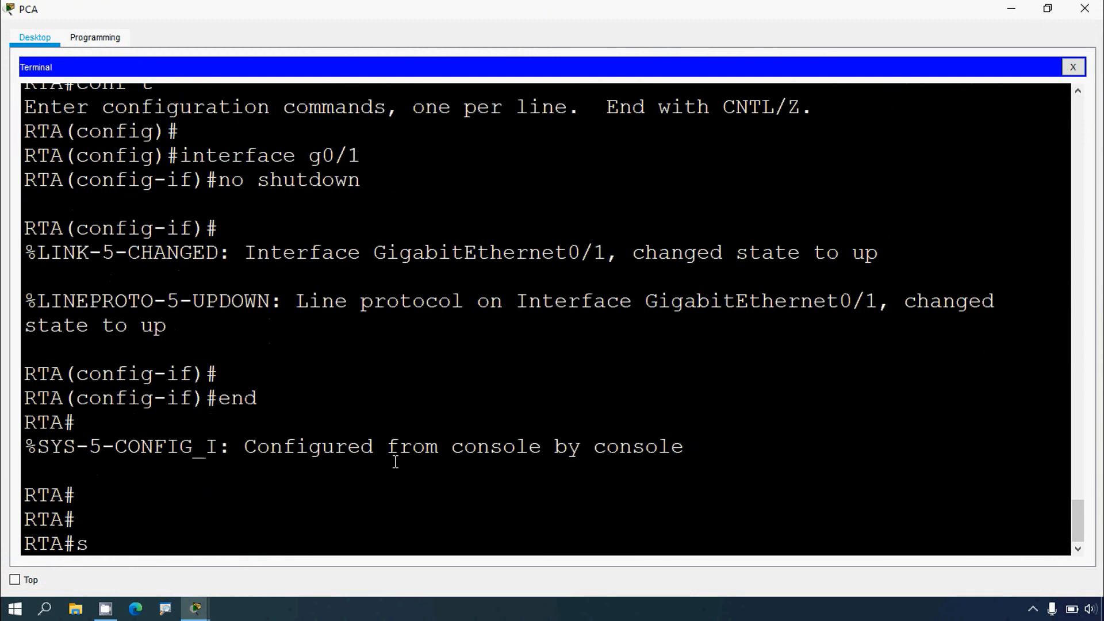
pyautogui.write('how ip interf')
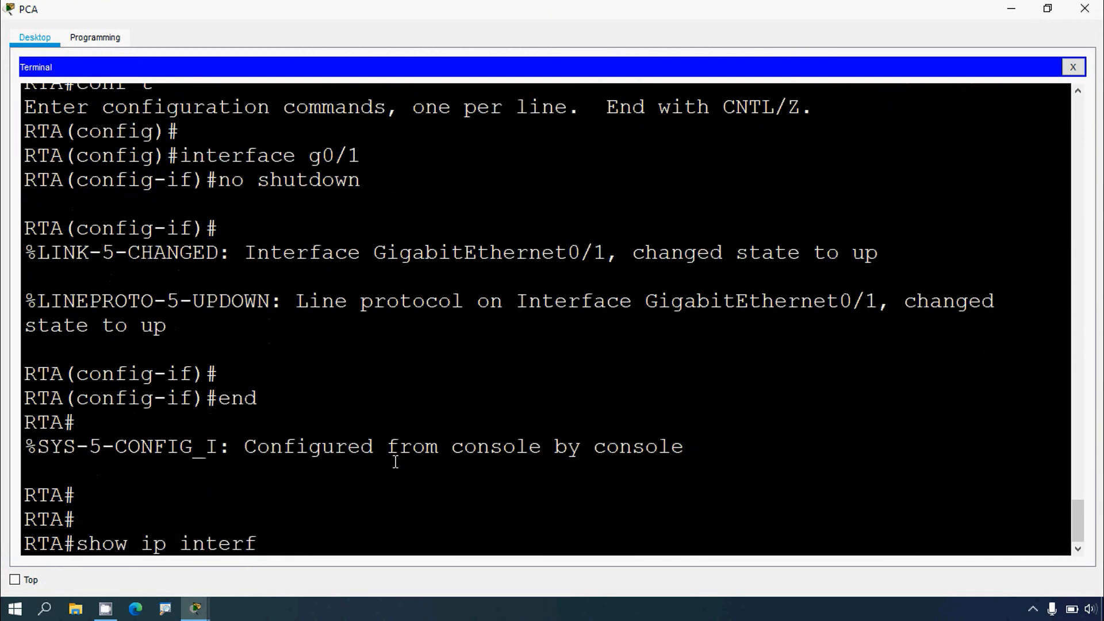
pyautogui.write('ace brief')
pyautogui.press('Return')
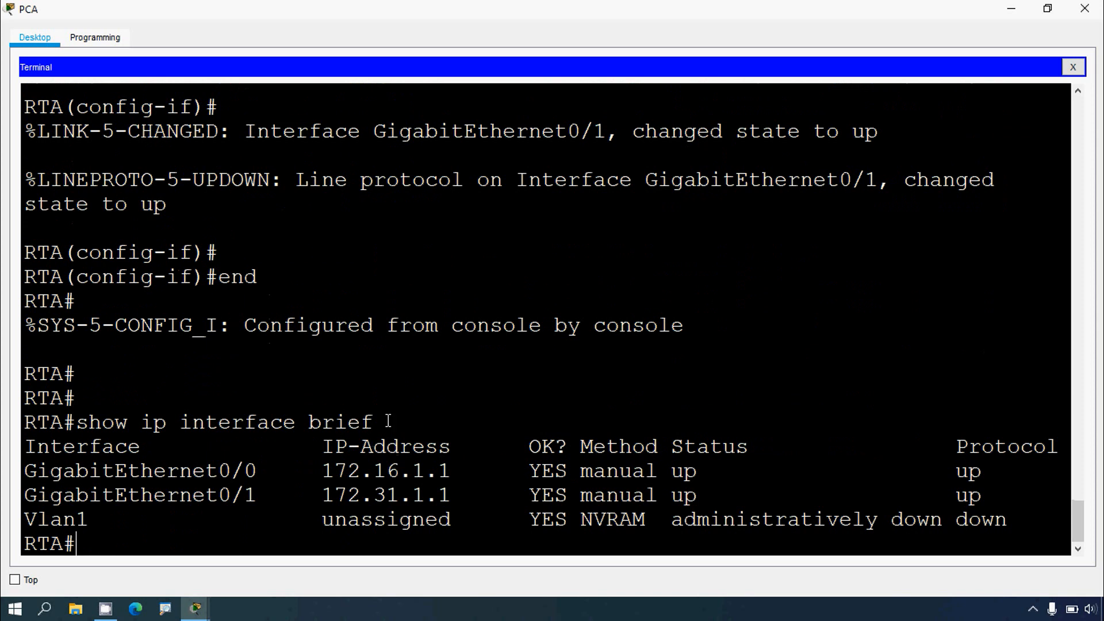
pyautogui.moveTo(24, 496); pyautogui.dragTo(257, 496)
pyautogui.moveTo(671, 446); pyautogui.dragTo(697, 495)
pyautogui.moveTo(956, 446); pyautogui.dragTo(1045, 458)
pyautogui.moveTo(956, 495); pyautogui.dragTo(994, 495)
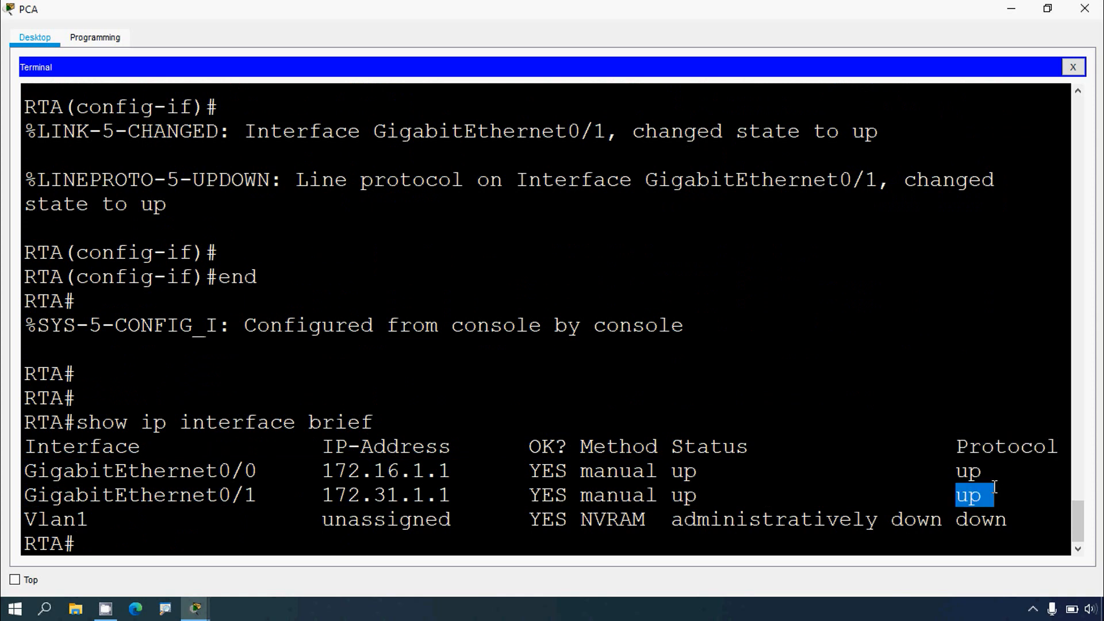
# Step: Ping the TFTP Server's IPv4 address 172.16.1.2 from PCA's command prompt
pyautogui.click(1088, 22)
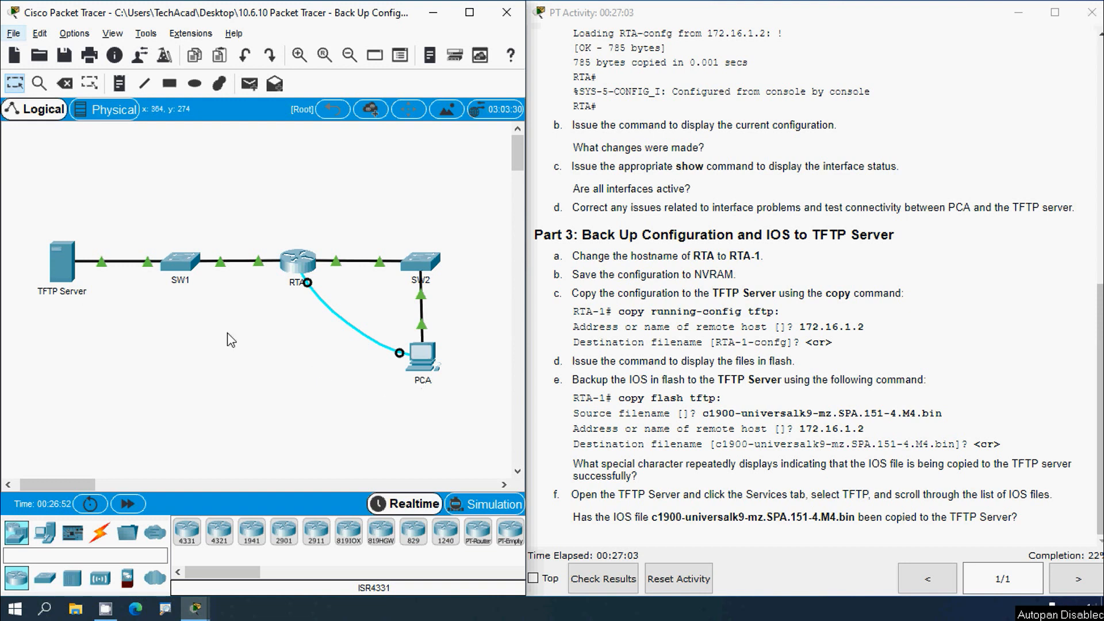
pyautogui.click(74, 284)
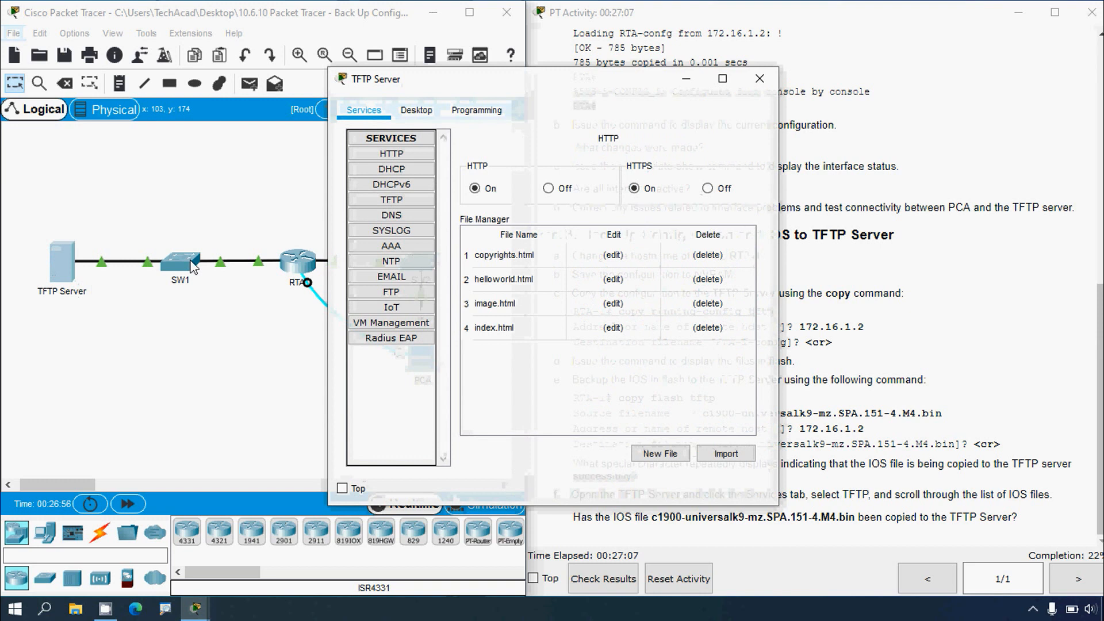
pyautogui.click(419, 118)
pyautogui.click(416, 157)
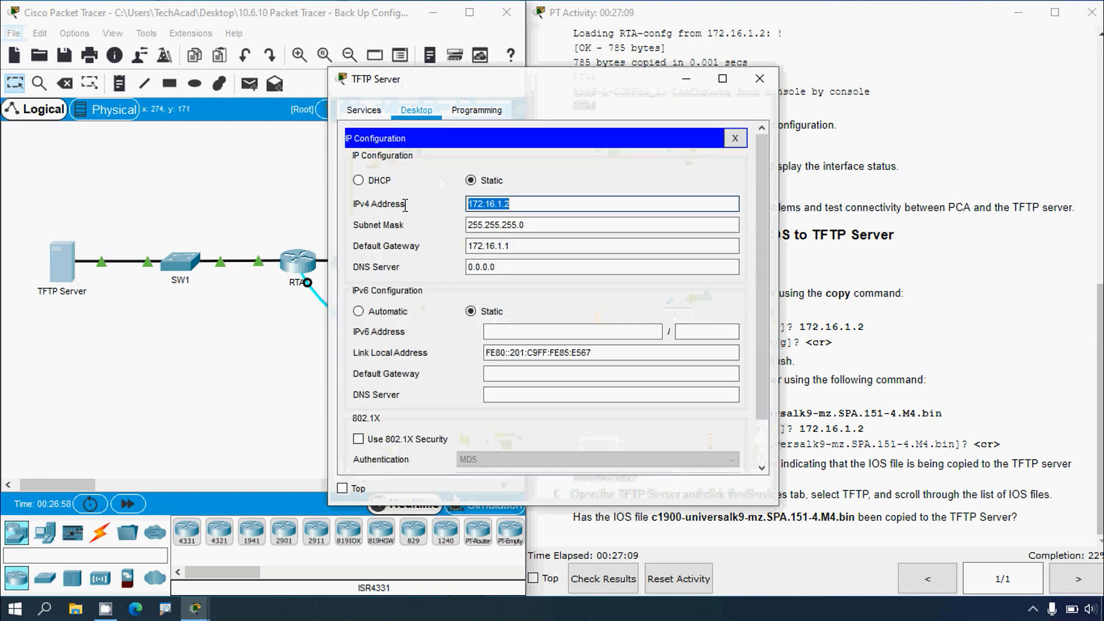
pyautogui.click(760, 79)
pyautogui.click(416, 354)
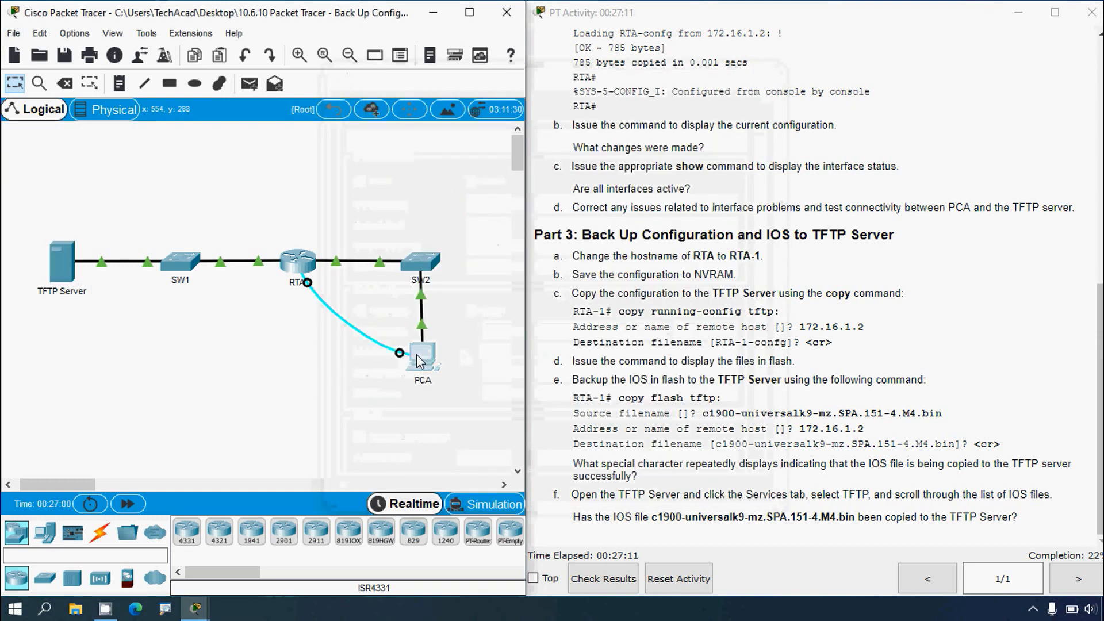
pyautogui.click(687, 176)
pyautogui.click(722, 79)
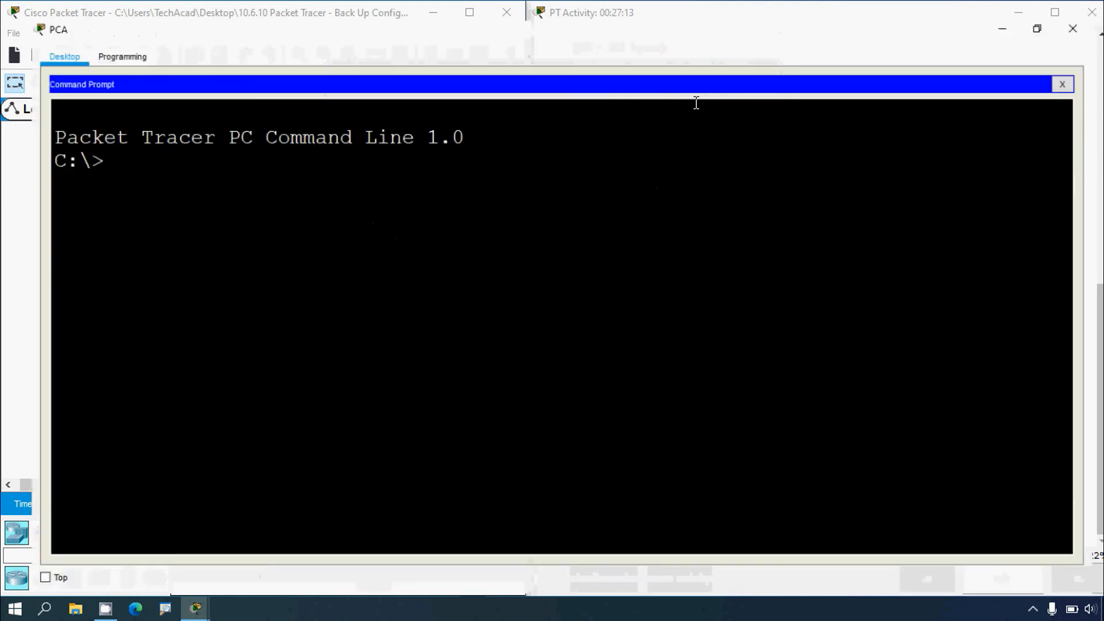
pyautogui.write('ping')
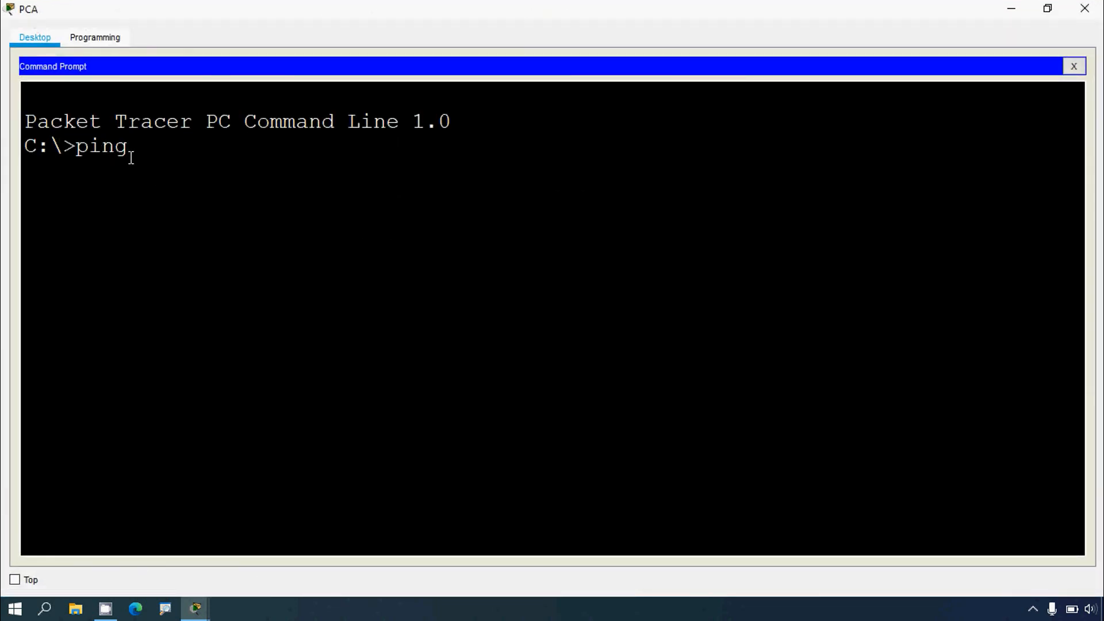
pyautogui.rightClick(145, 138)
pyautogui.click(167, 164)
pyautogui.press('Return')
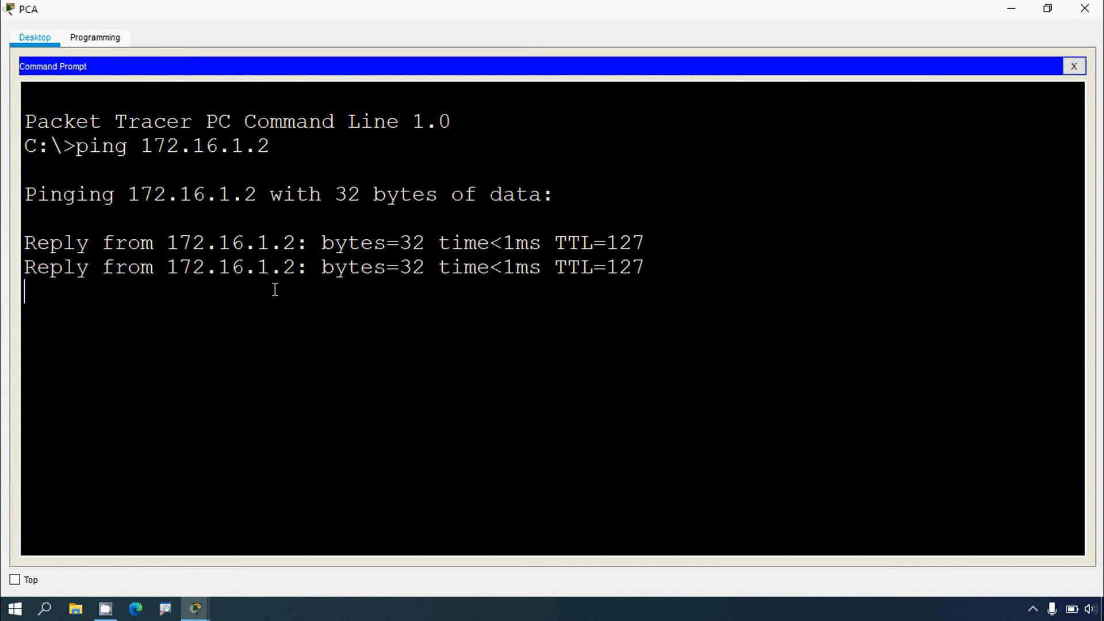
pyautogui.click(1084, 8)
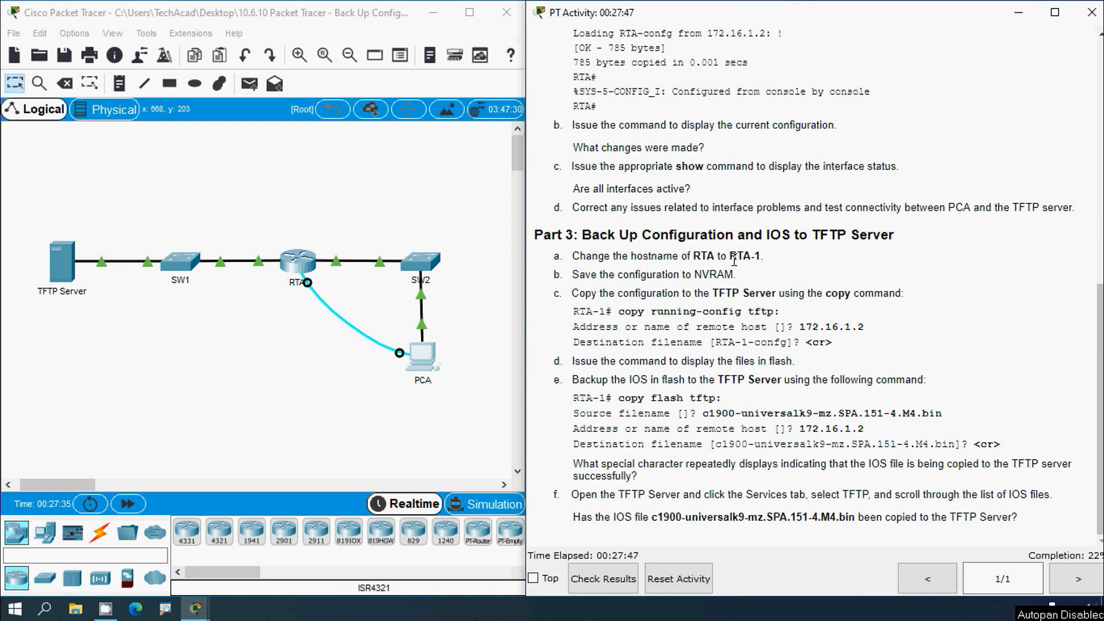
# Step: Reconnect PCA's terminal to RTA and change the router's hostname to RTA-1 in global configuration mode
pyautogui.moveTo(731, 258); pyautogui.dragTo(762, 259)
pyautogui.click(425, 355)
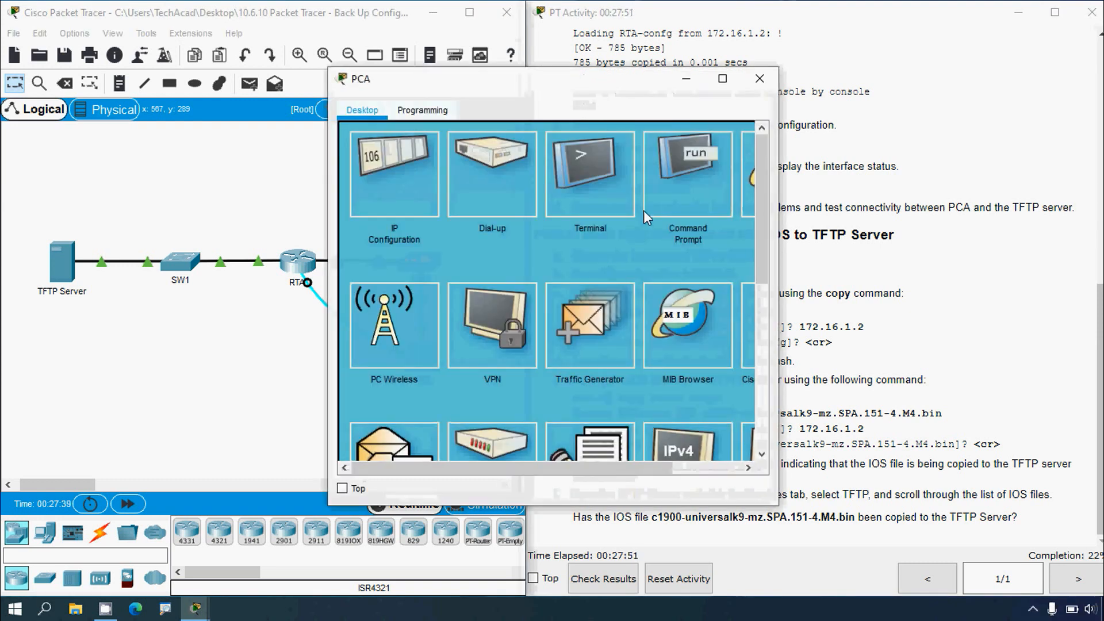
pyautogui.click(723, 79)
pyautogui.click(585, 114)
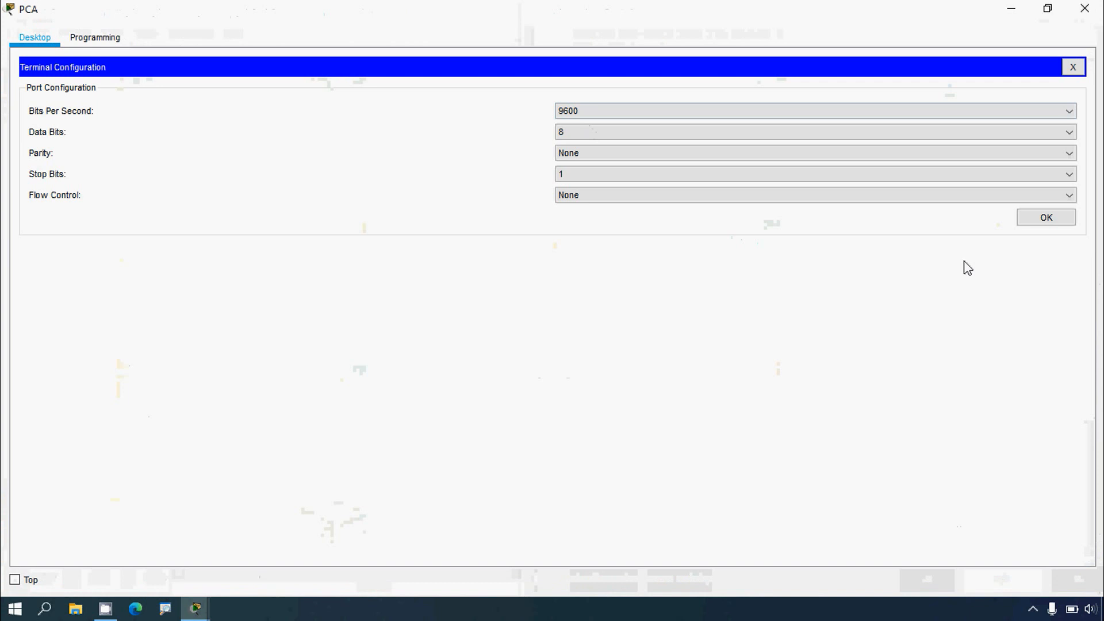
pyautogui.click(1030, 218)
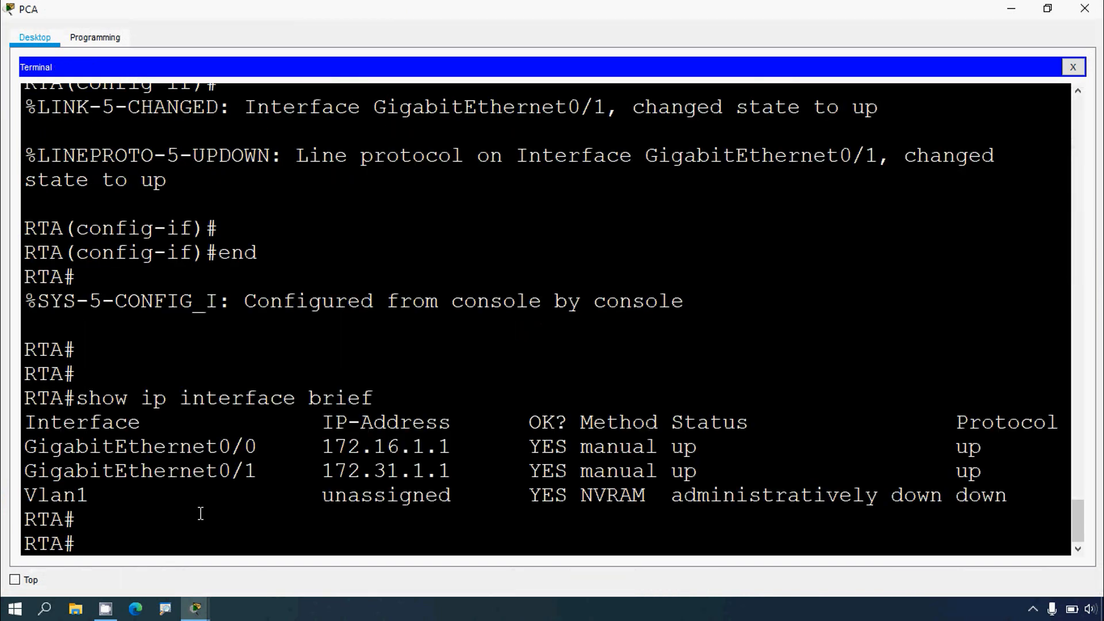
pyautogui.write('conf t')
pyautogui.press('Return')
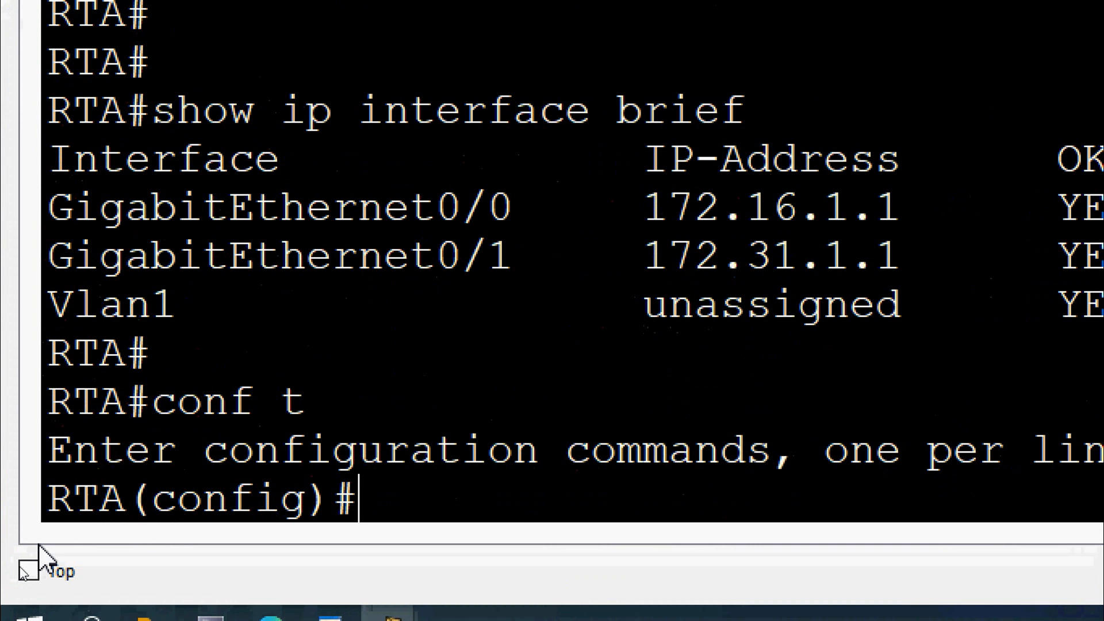
pyautogui.write('hos')
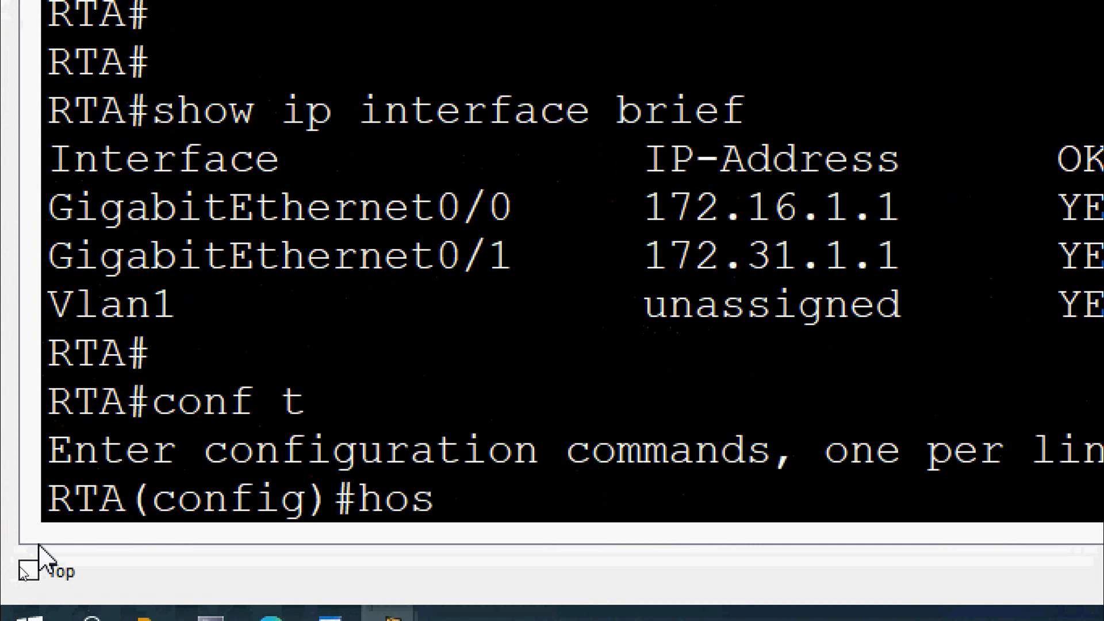
pyautogui.write('tname')
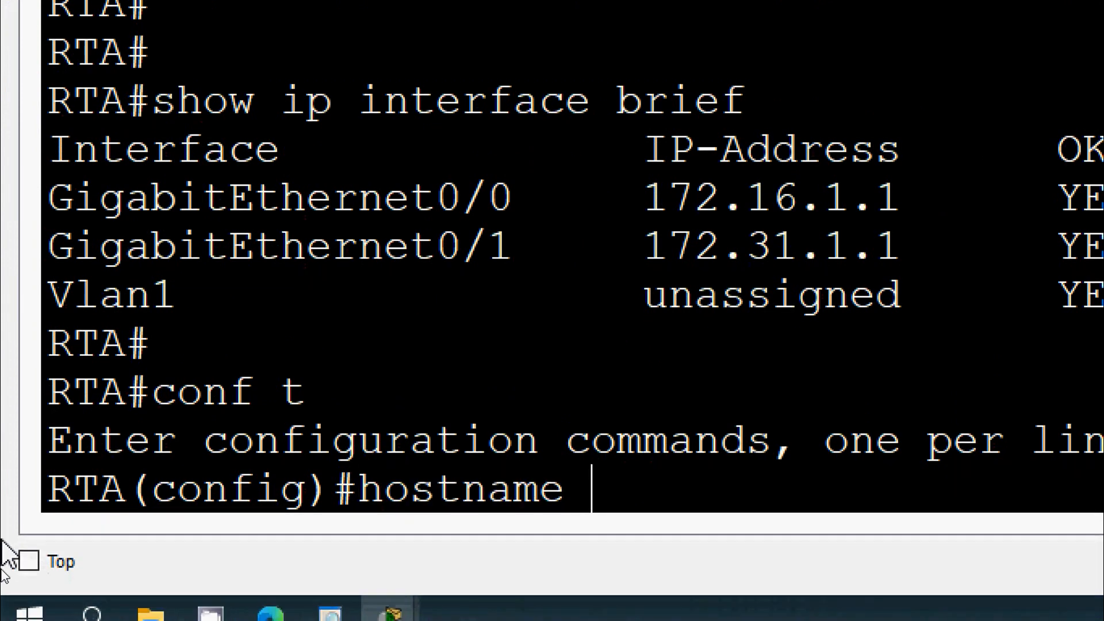
pyautogui.rightClick(592, 488)
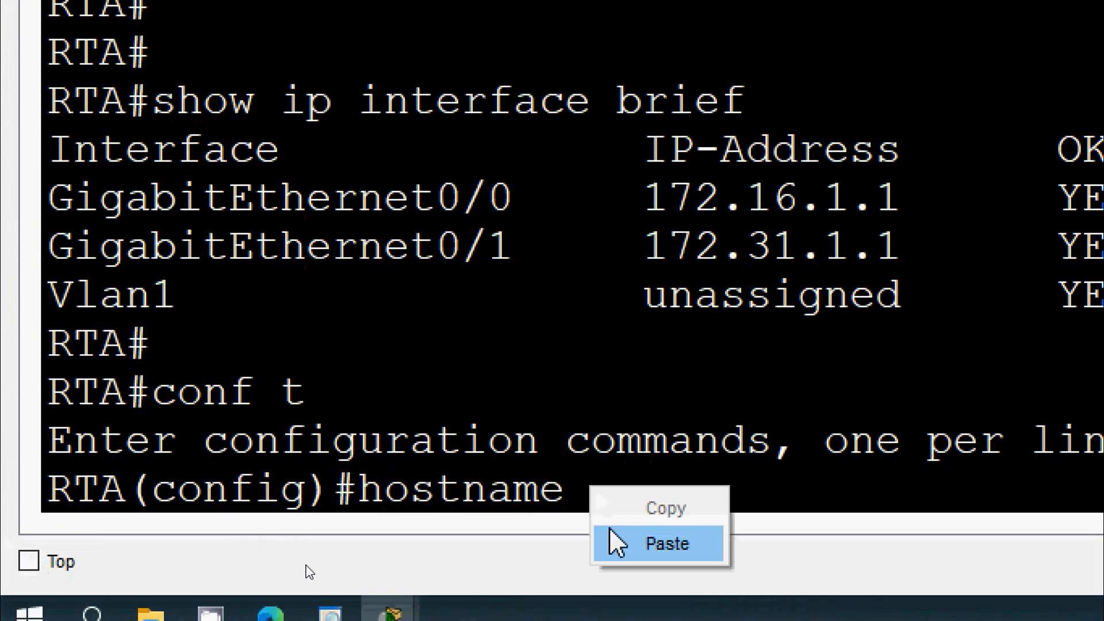
pyautogui.click(611, 532)
pyautogui.press('Return')
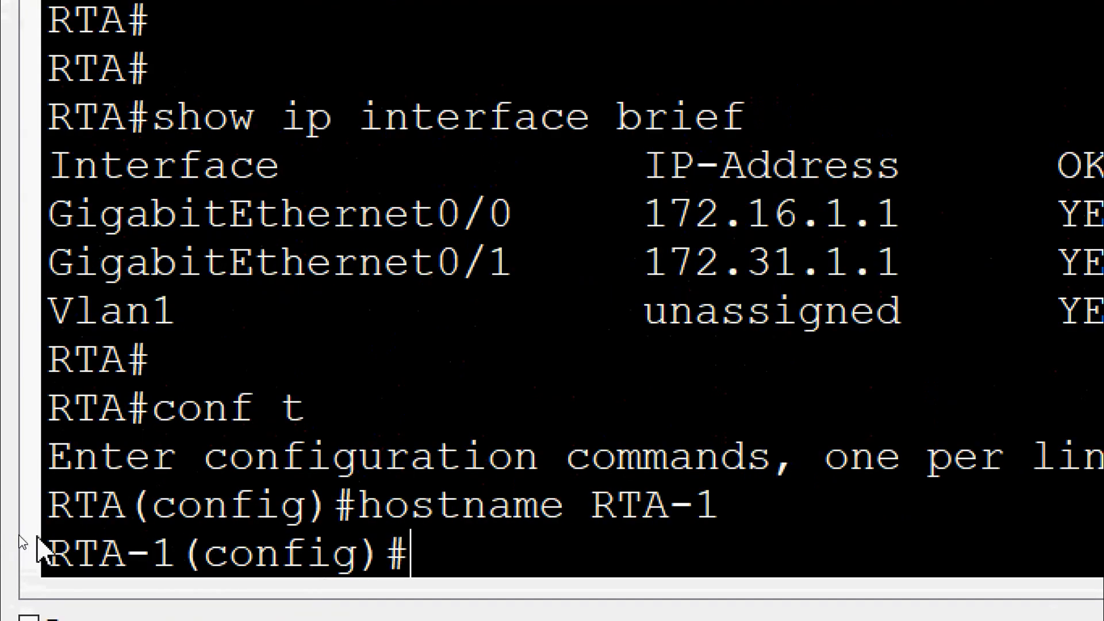
pyautogui.moveTo(124, 508); pyautogui.dragTo(43, 514)
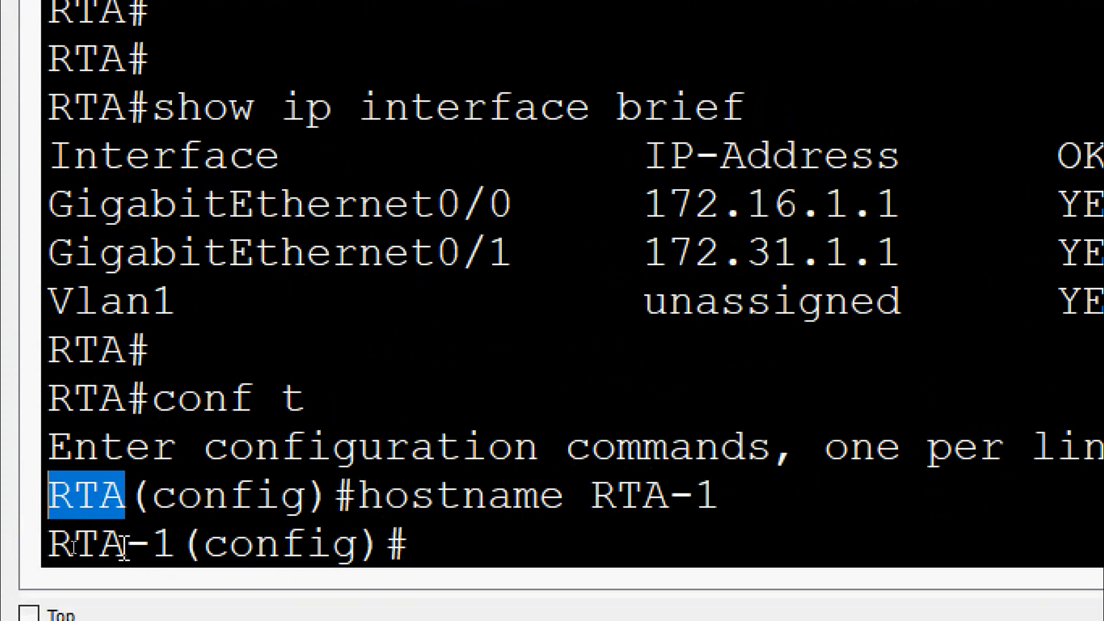
pyautogui.moveTo(172, 544); pyautogui.dragTo(19, 540)
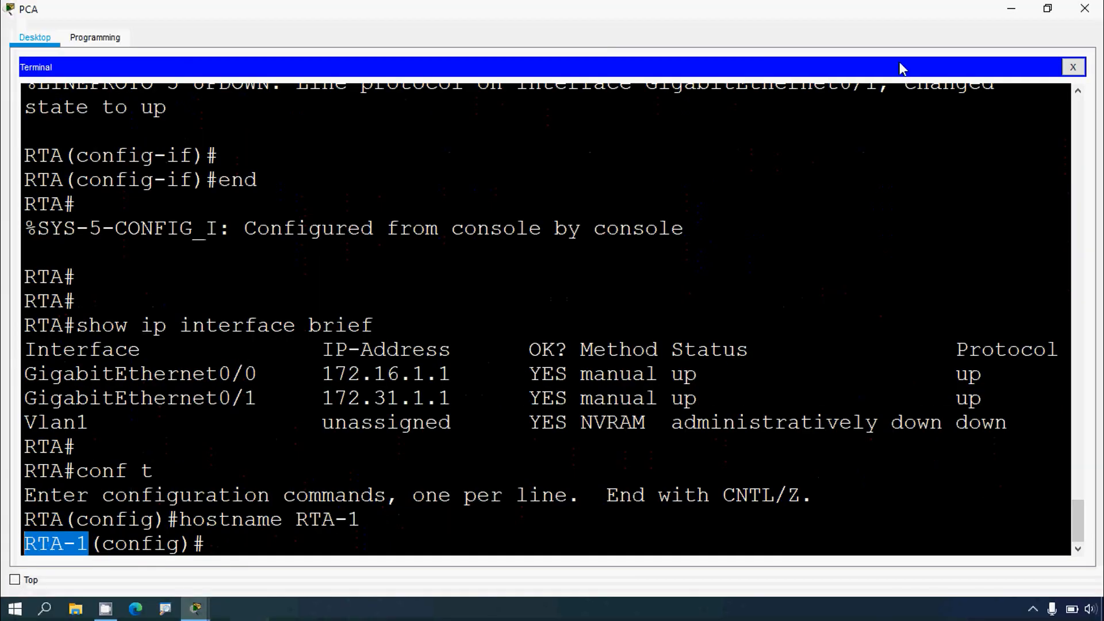
pyautogui.click(1014, 9)
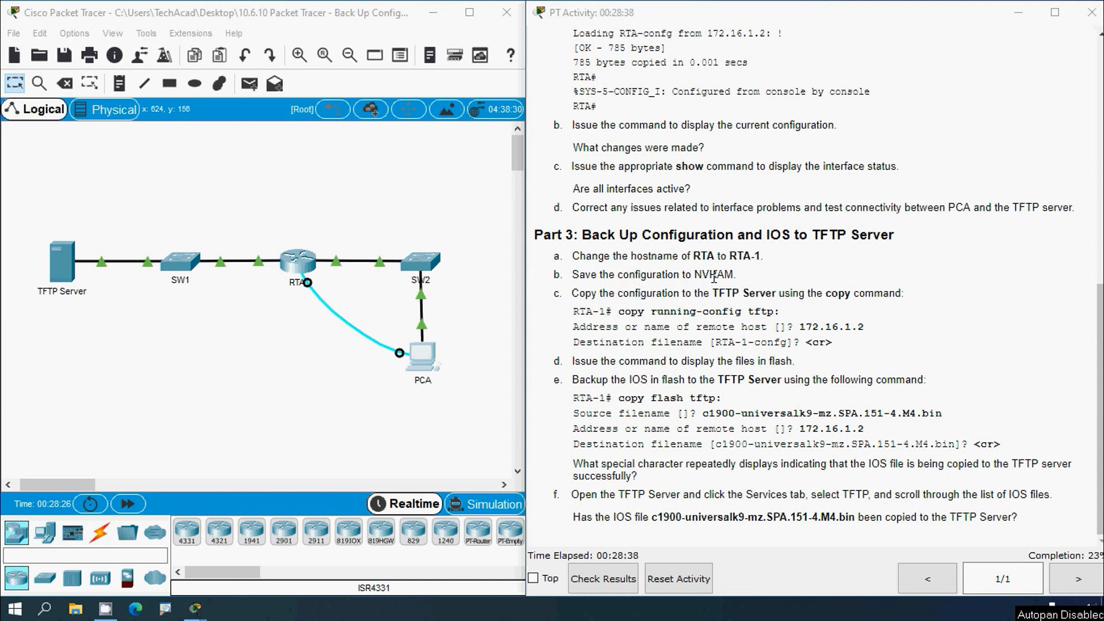
# Step: Reopen PCA's terminal, leave configuration mode and save the running configuration to NVRAM with copy run start, accepting startup-config
pyautogui.click(423, 352)
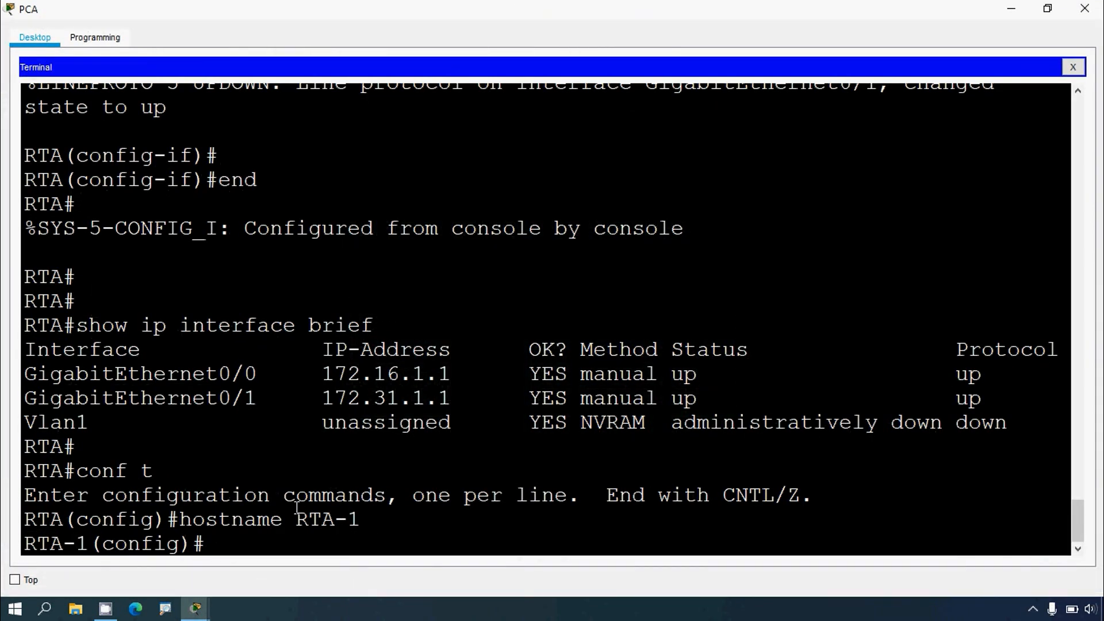
pyautogui.press('Return')
pyautogui.write('exit')
pyautogui.press('Return')
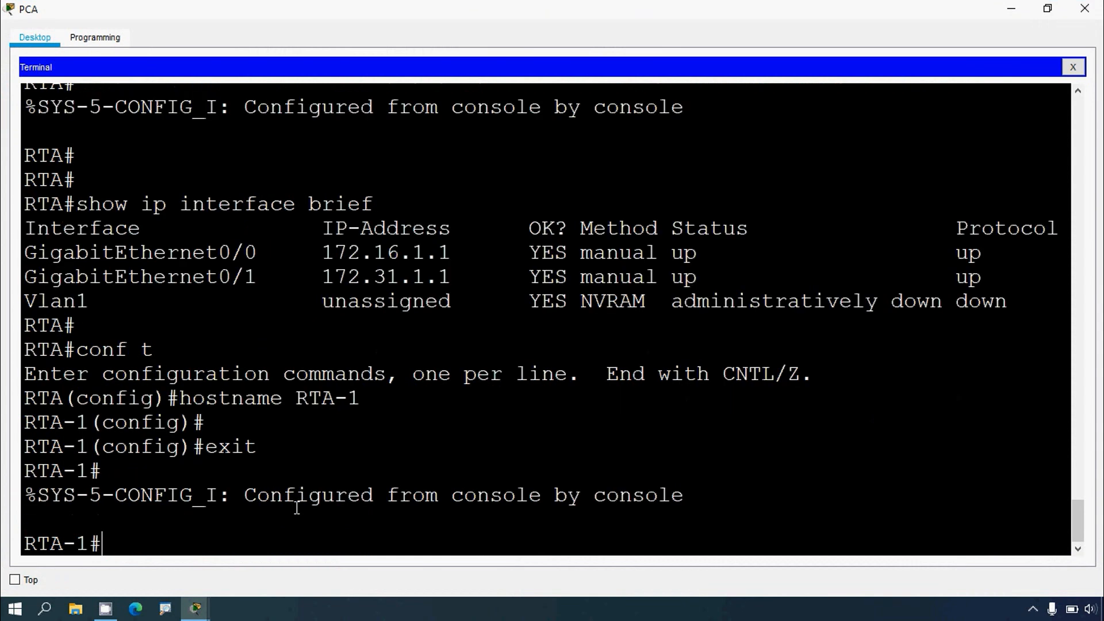
pyautogui.write('copy run')
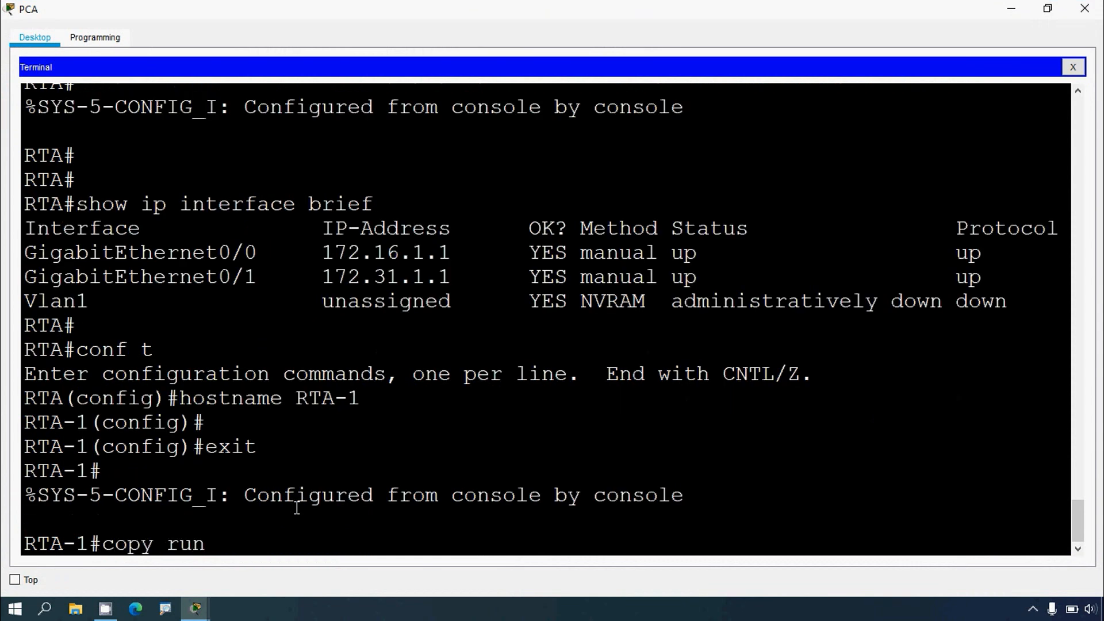
pyautogui.write(' start')
pyautogui.press('Return')
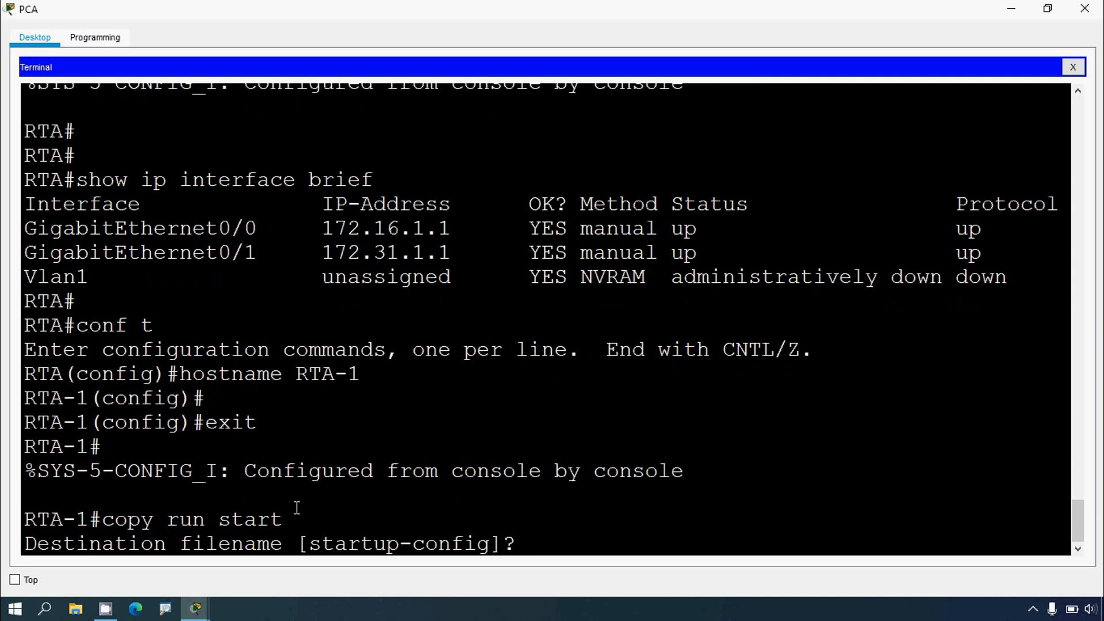
pyautogui.moveTo(310, 543); pyautogui.dragTo(492, 540)
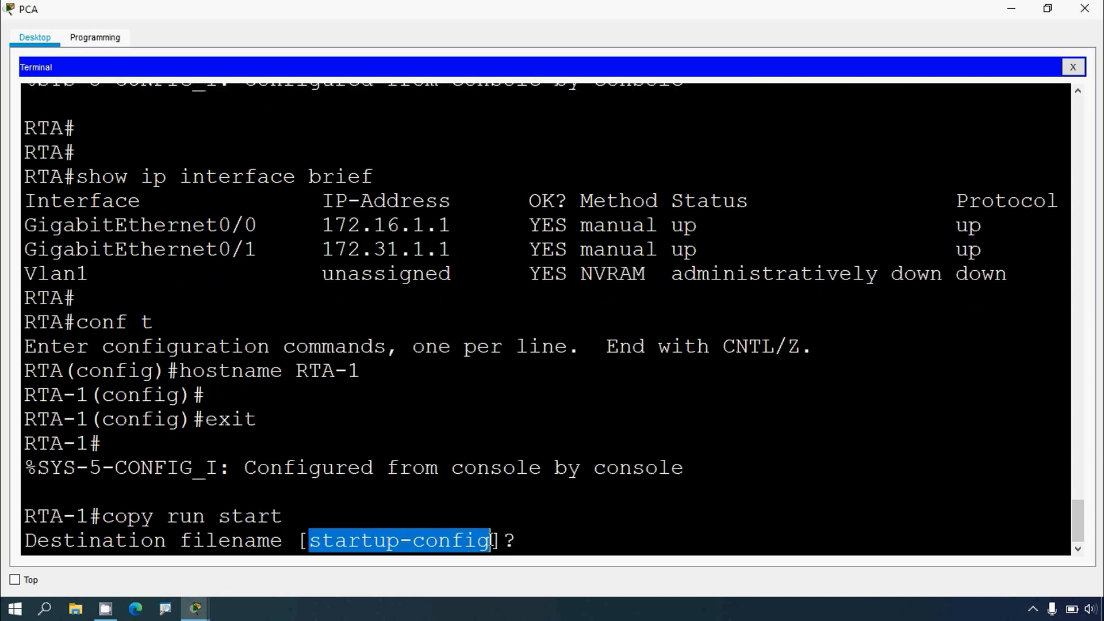
pyautogui.press('Return')
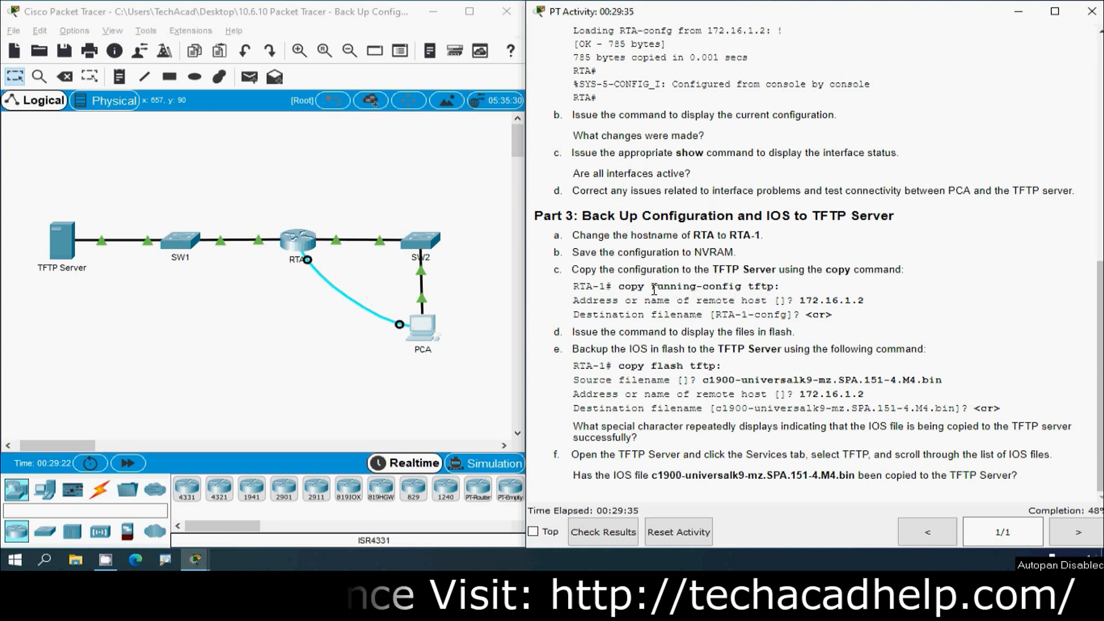
# Step: Start copying RTA-1's running configuration to the TFTP server with copy running-config tftp:
pyautogui.moveTo(651, 286); pyautogui.dragTo(782, 290)
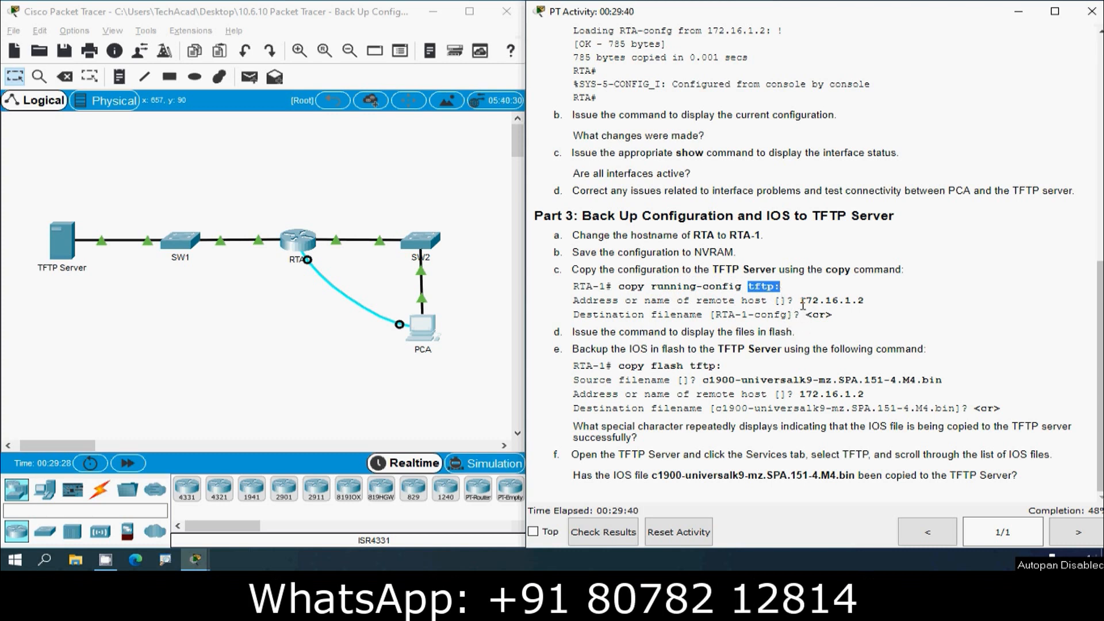
pyautogui.moveTo(803, 304); pyautogui.dragTo(865, 302)
pyautogui.hotkey('ctrl', 'c')
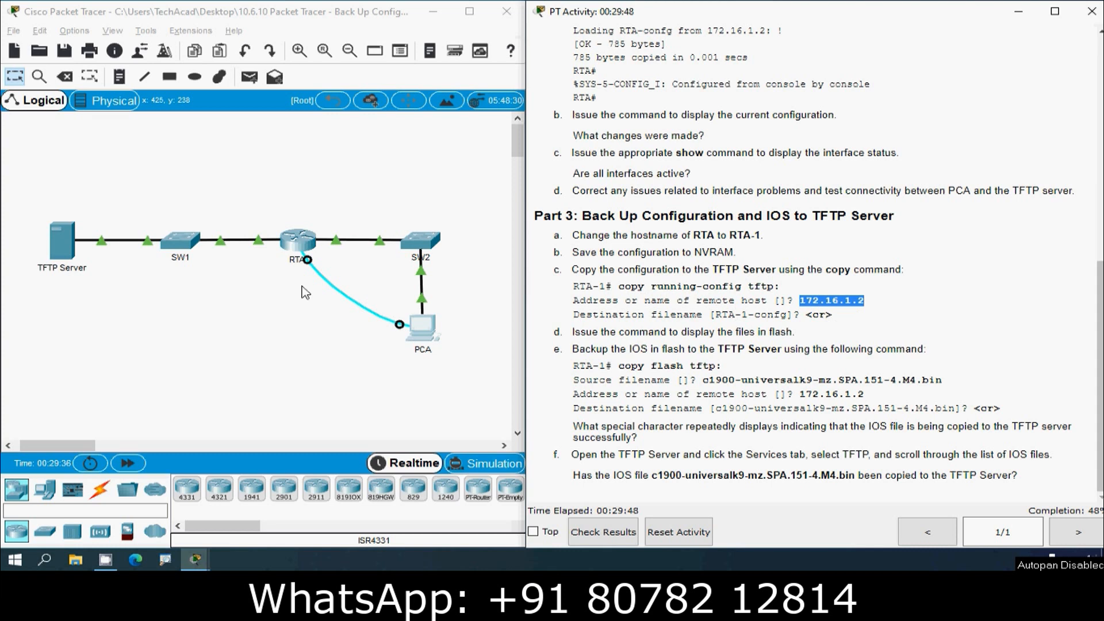
pyautogui.click(277, 238)
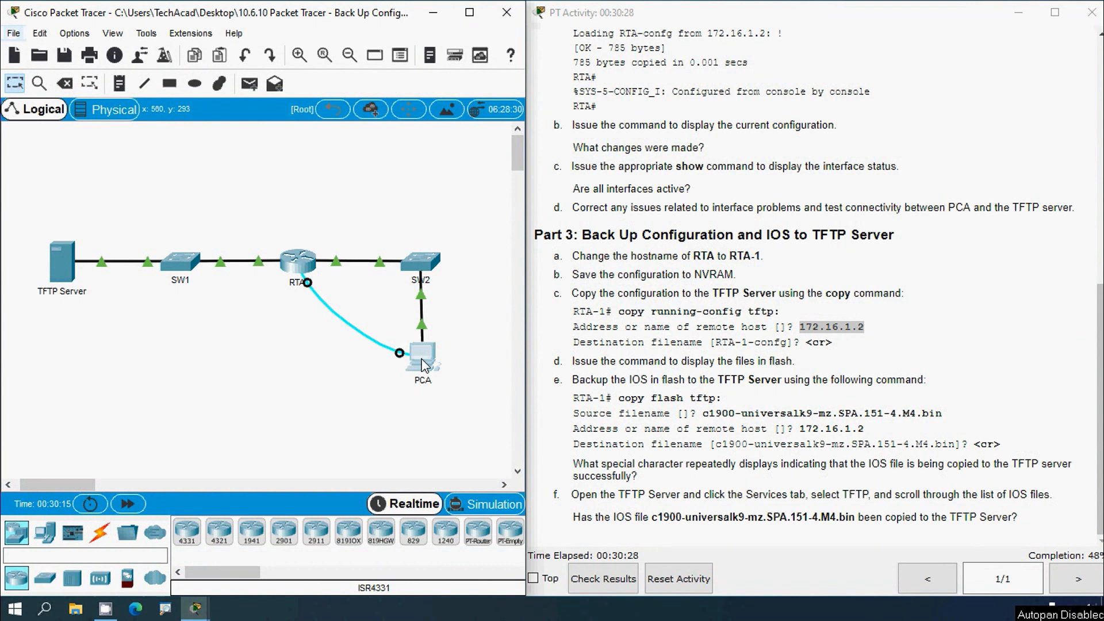
pyautogui.click(423, 364)
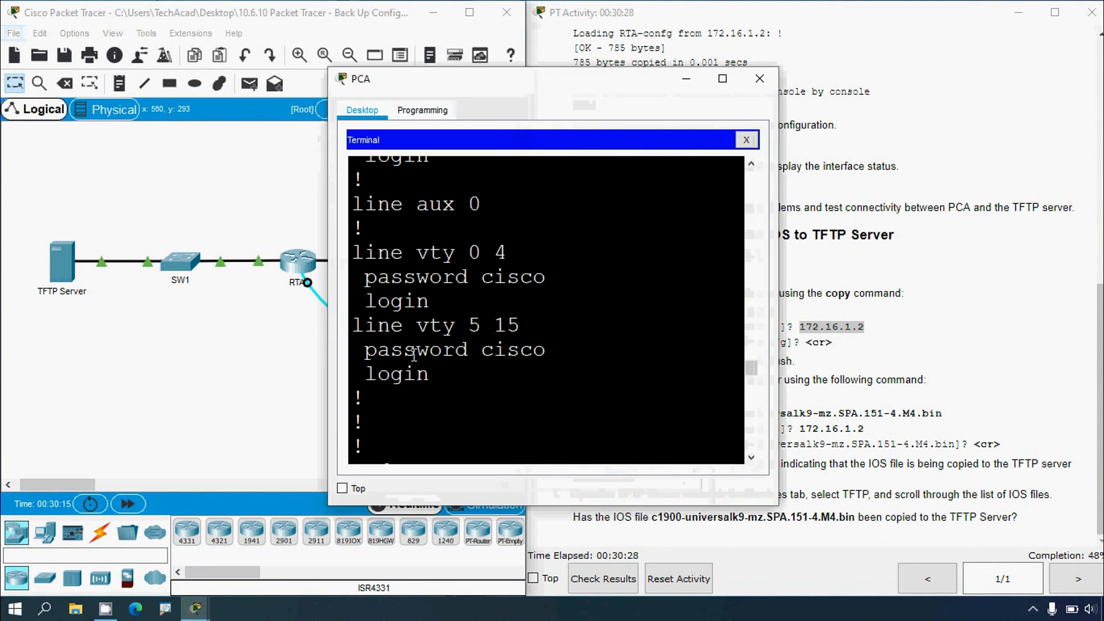
pyautogui.click(724, 79)
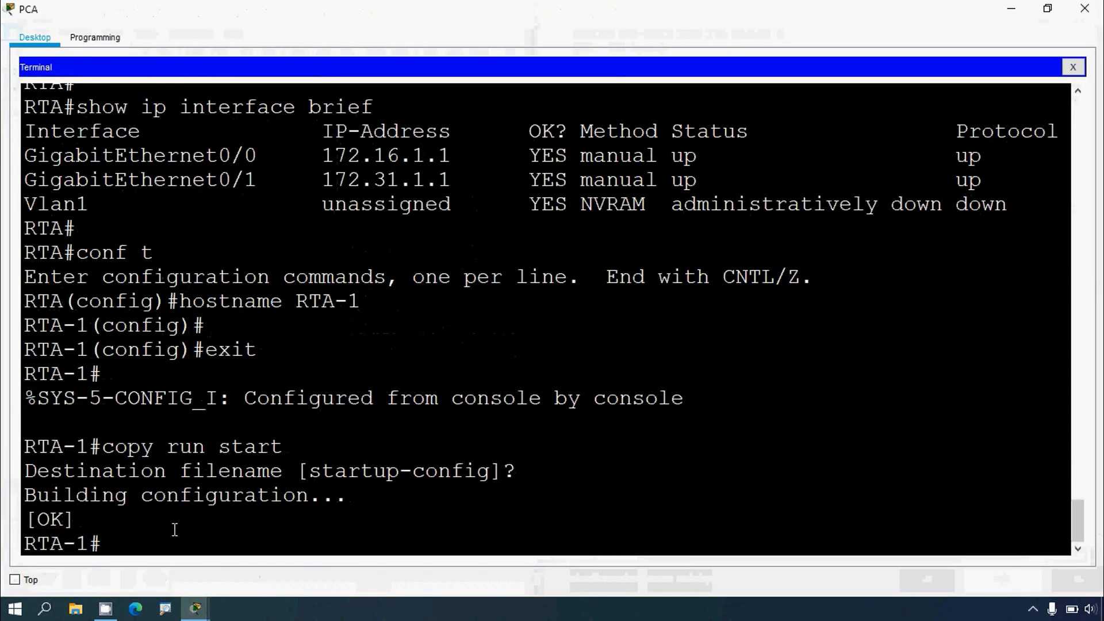
pyautogui.press('Return')
pyautogui.write('copy ')
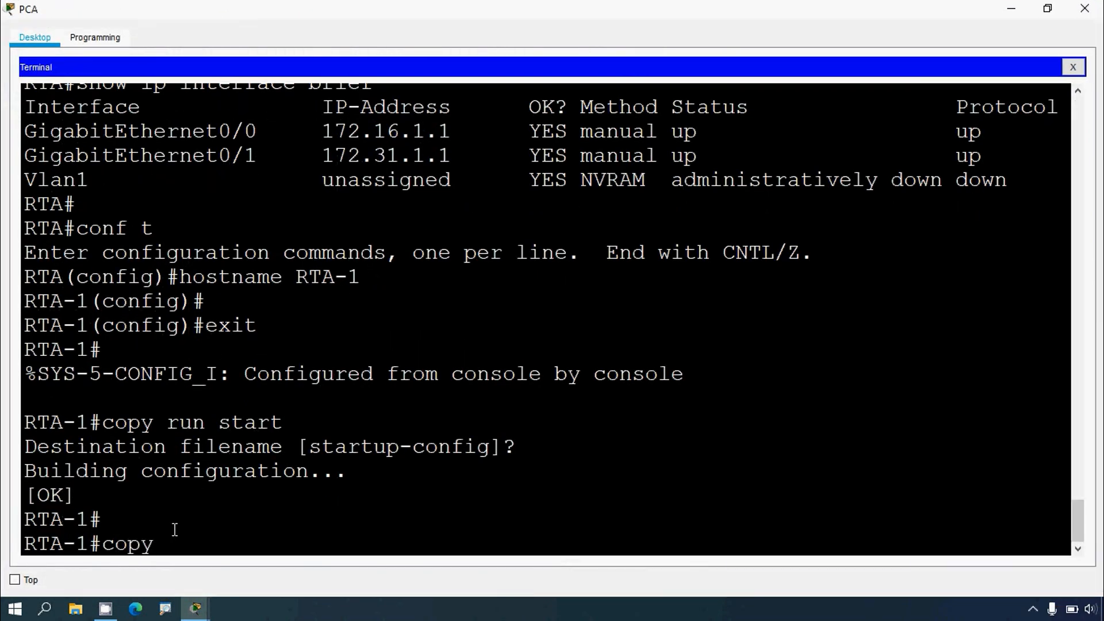
pyautogui.write('running-confi')
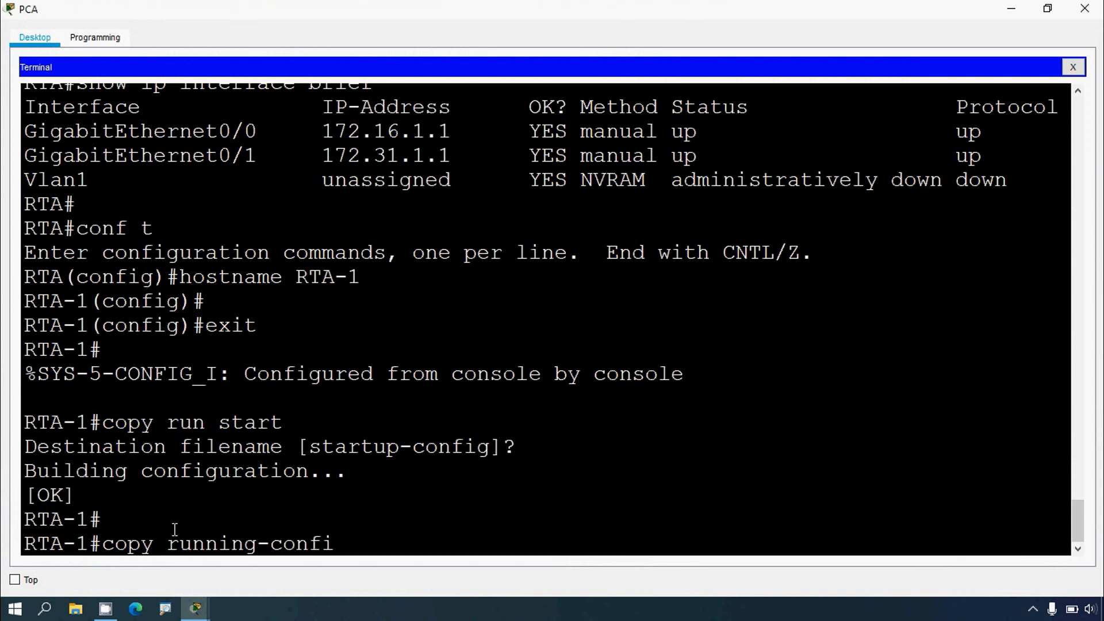
pyautogui.write('g tftp:')
pyautogui.press('Return')
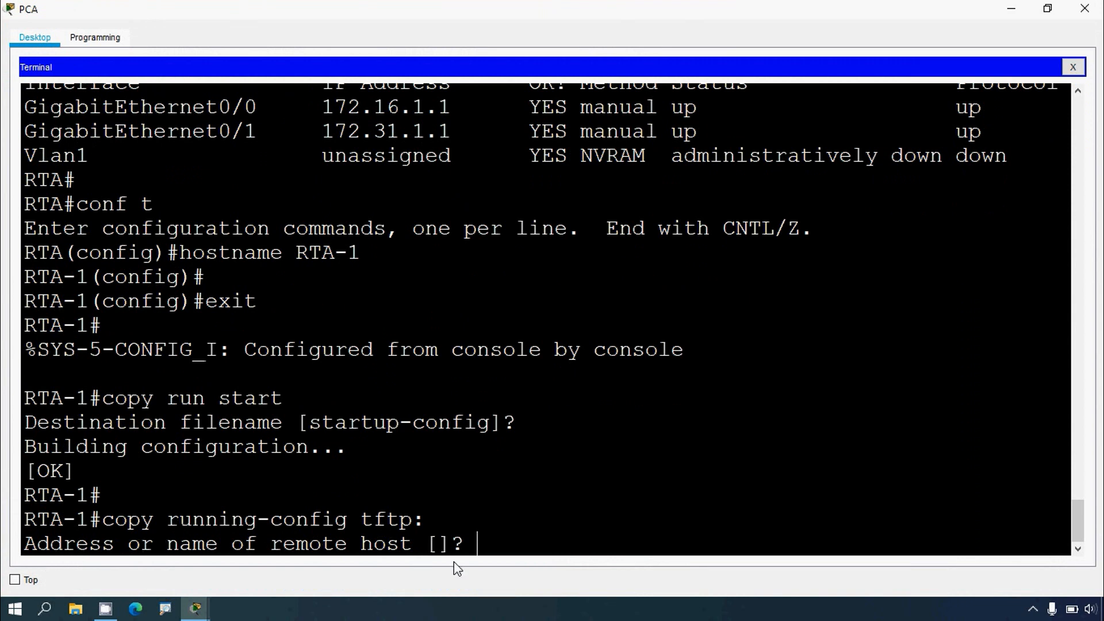
# Step: Enter the remote host address 172.16.1.2 and accept the default destination filename RTA-1-confg
pyautogui.rightClick(485, 547)
pyautogui.click(501, 574)
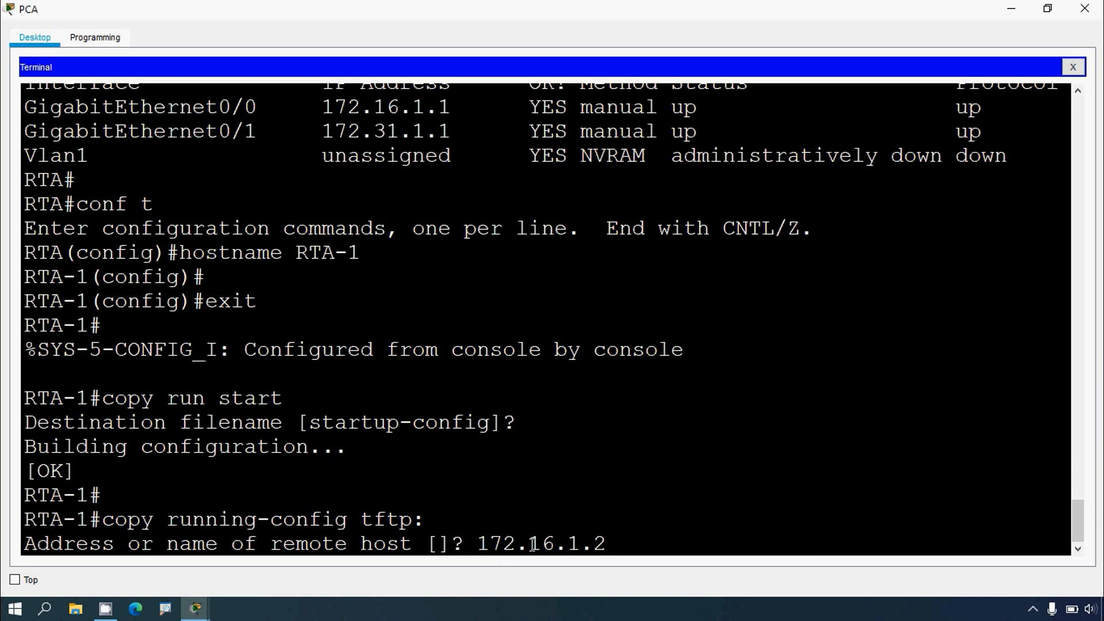
pyautogui.press('Return')
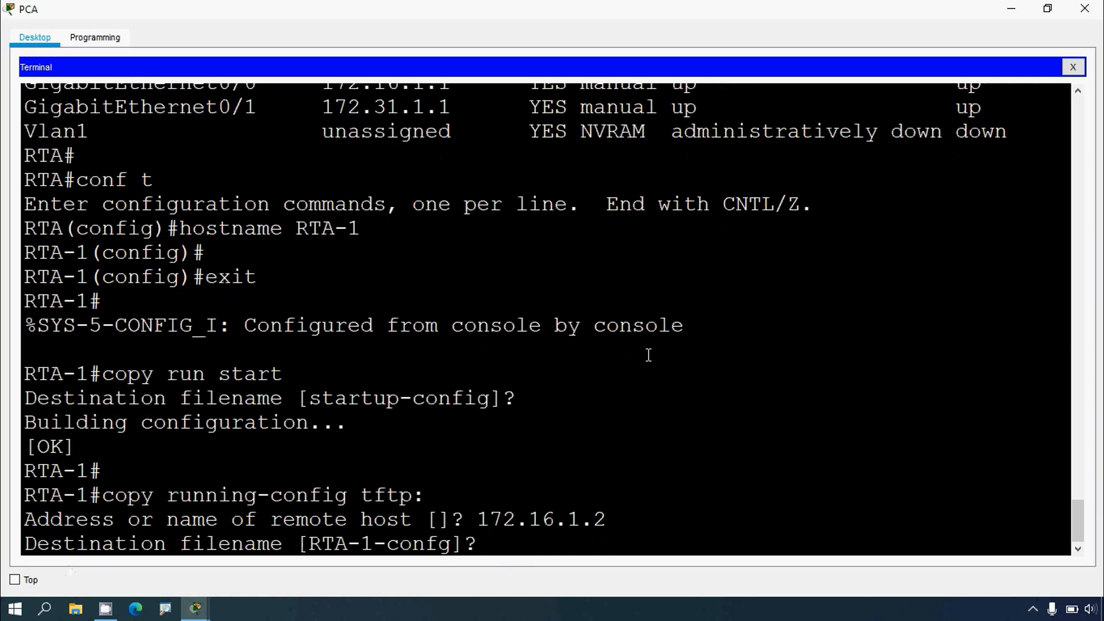
pyautogui.click(1012, 8)
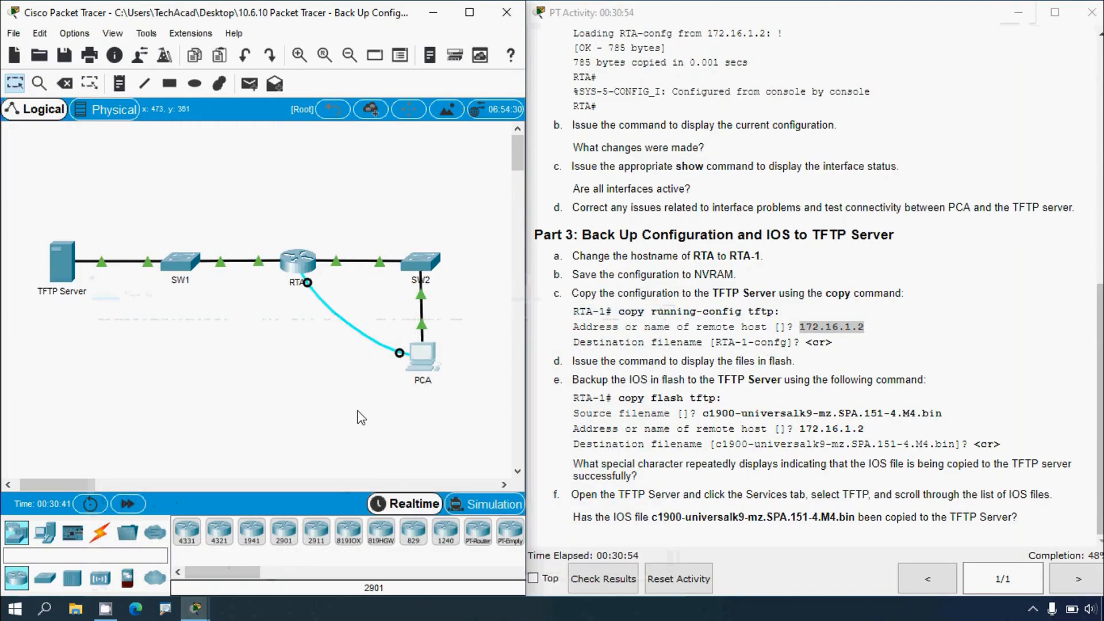
pyautogui.click(423, 355)
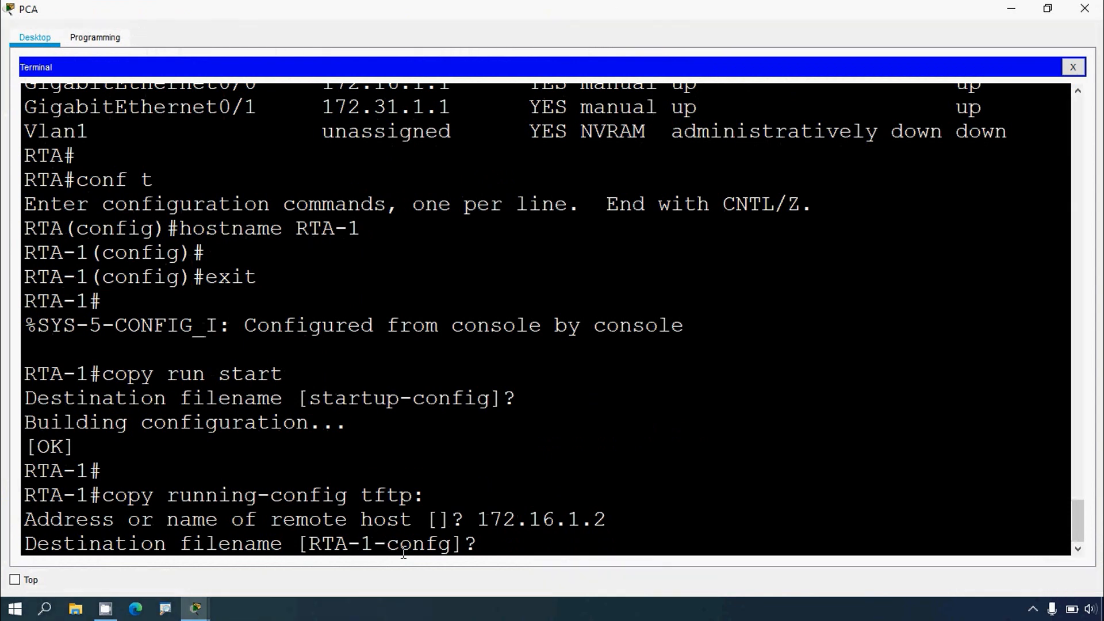
pyautogui.moveTo(307, 545); pyautogui.dragTo(445, 545)
pyautogui.click(503, 546)
pyautogui.press('Return')
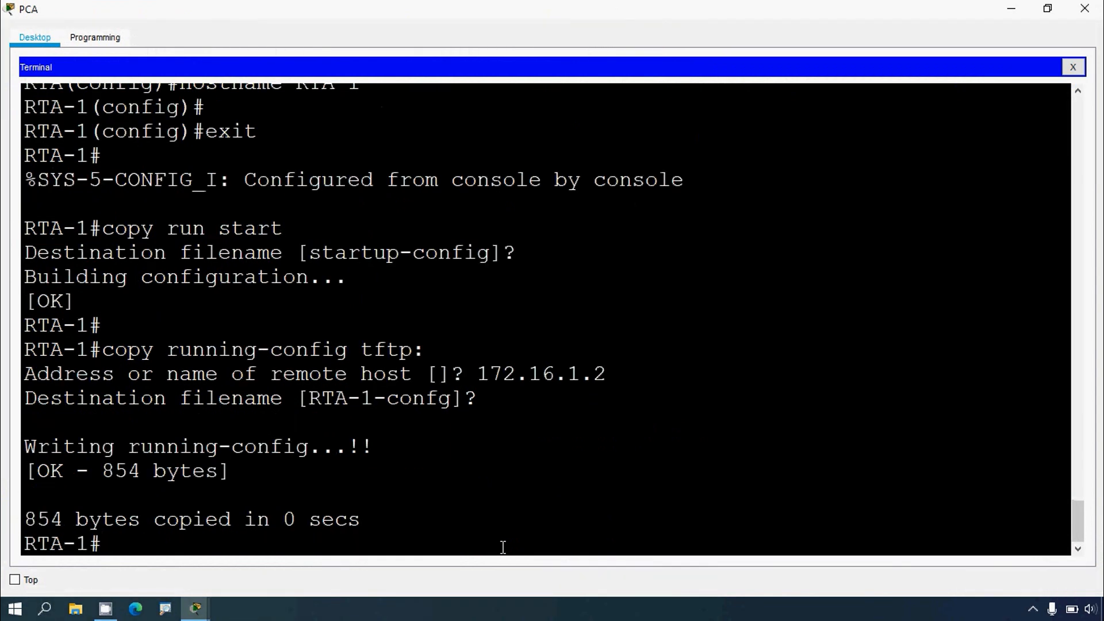
# Step: Display the files stored in the router's flash with show flash: and select the IOS image name
pyautogui.click(1010, 9)
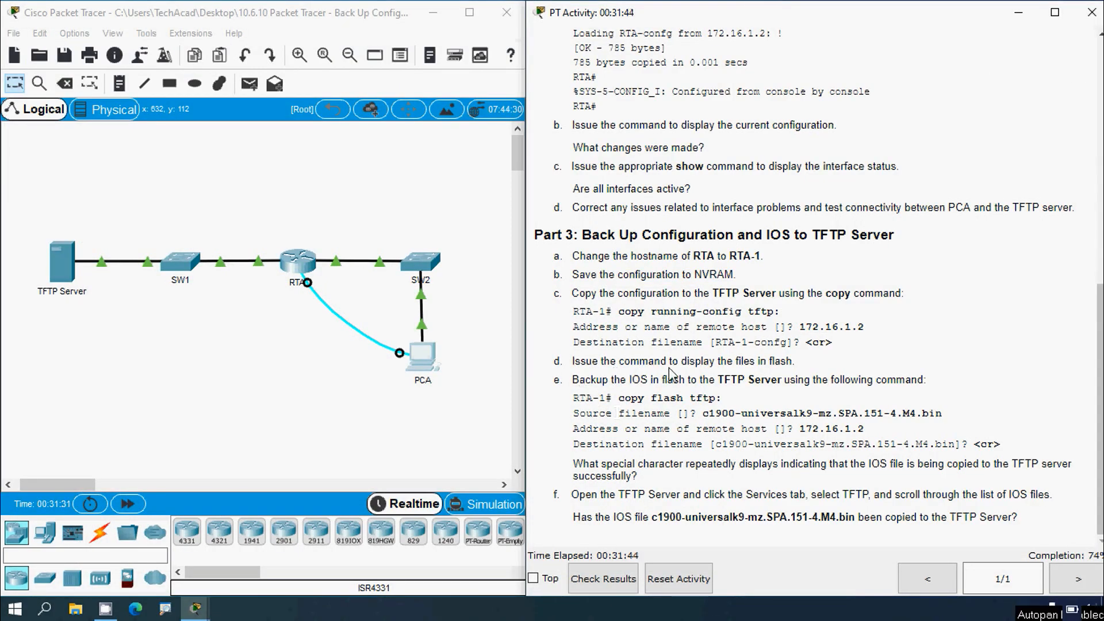
pyautogui.click(439, 371)
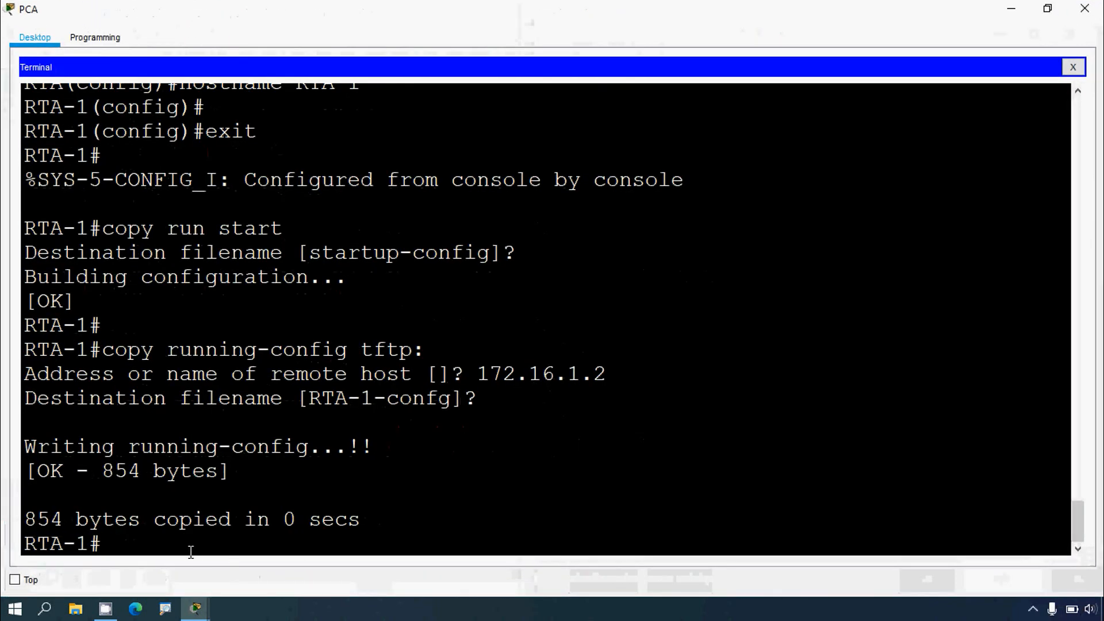
pyautogui.write('show flash')
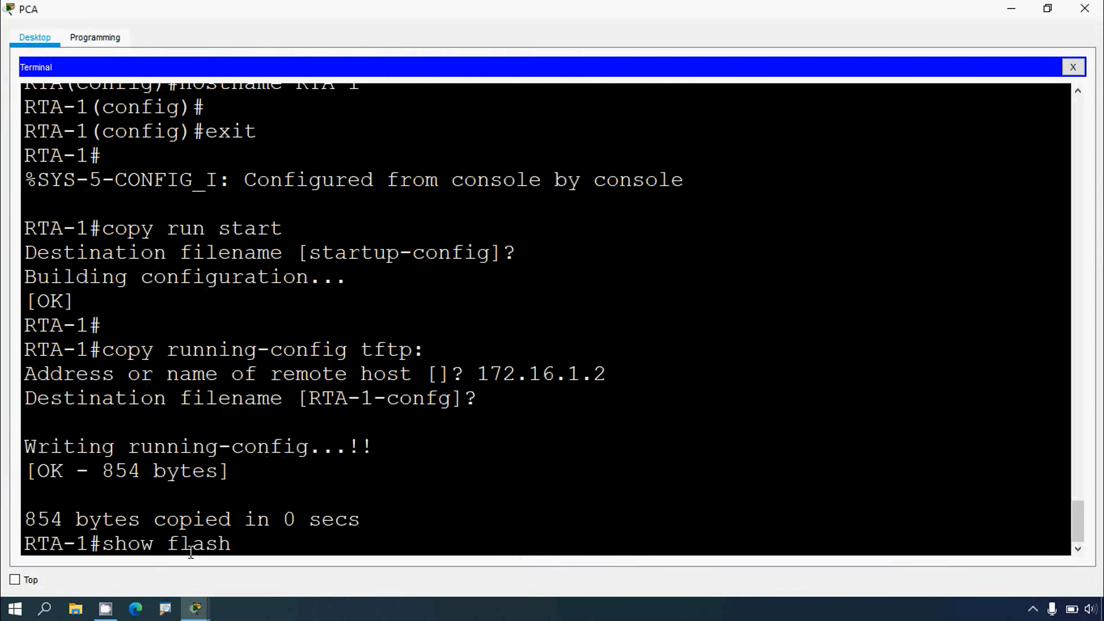
pyautogui.press('Tab')
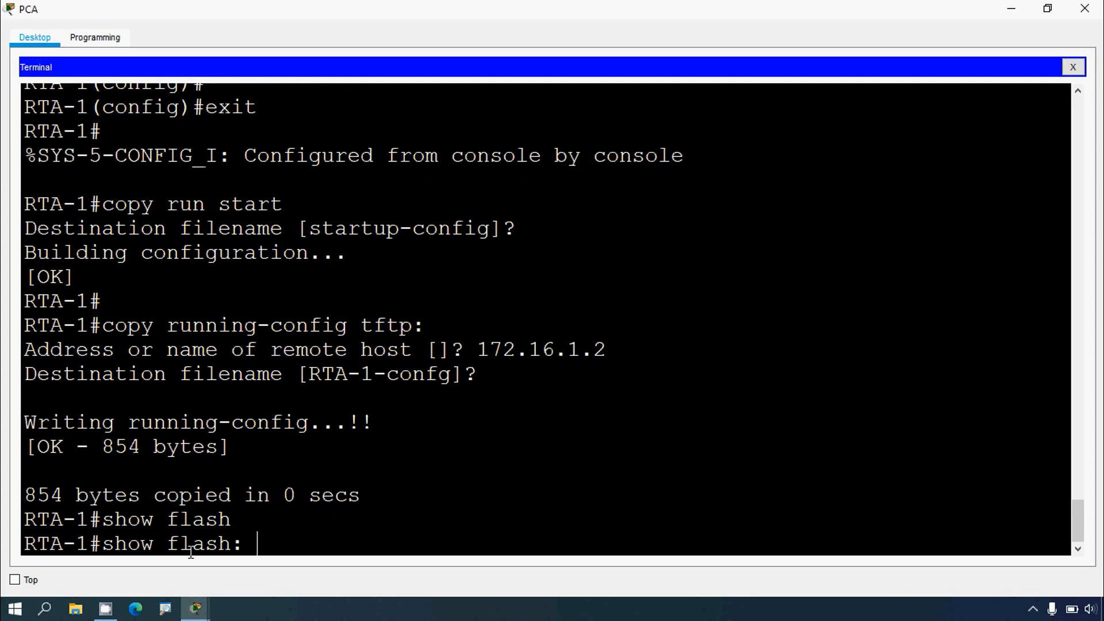
pyautogui.press('Return')
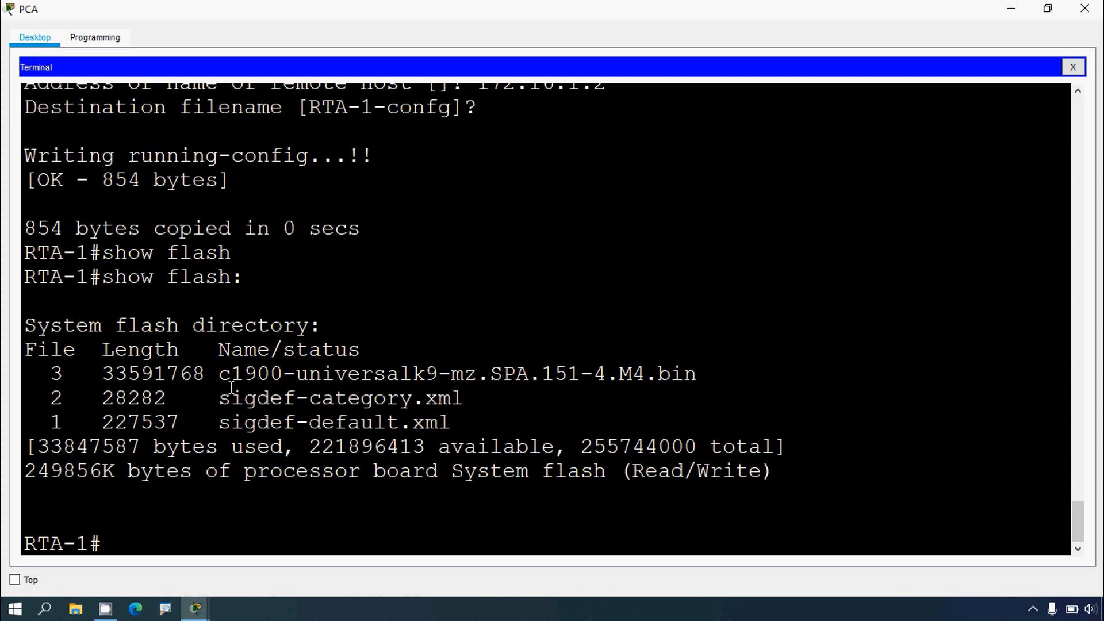
pyautogui.moveTo(219, 375); pyautogui.dragTo(697, 375)
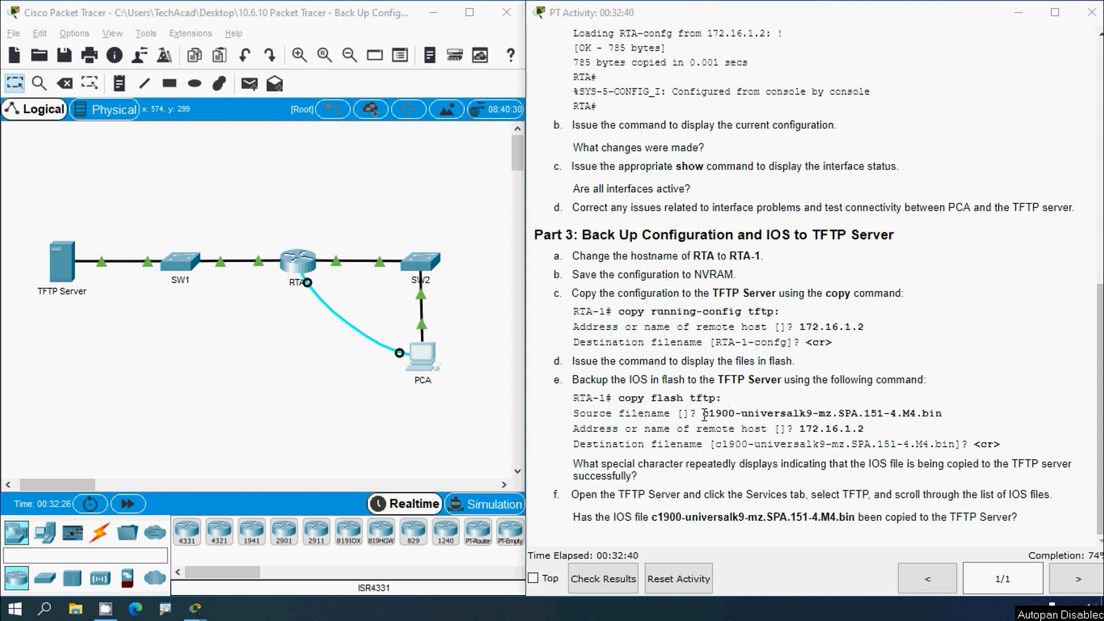
# Step: Read the activity instructions for backing up the IOS to the TFTP server with copy flash tftp:
pyautogui.moveTo(703, 414); pyautogui.dragTo(952, 415)
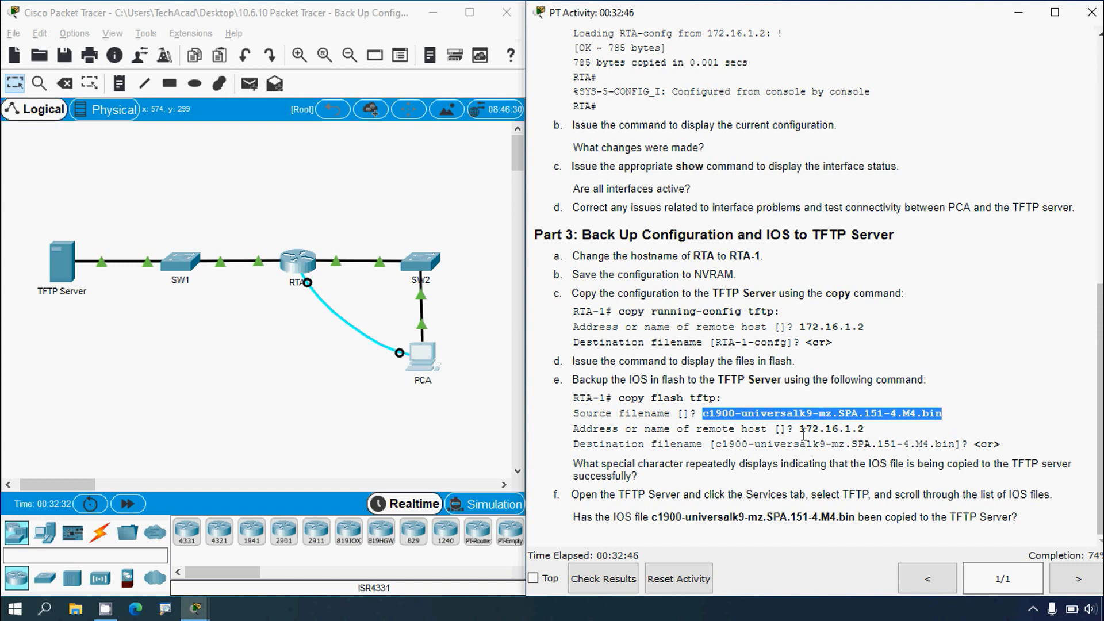
pyautogui.moveTo(805, 429); pyautogui.dragTo(875, 431)
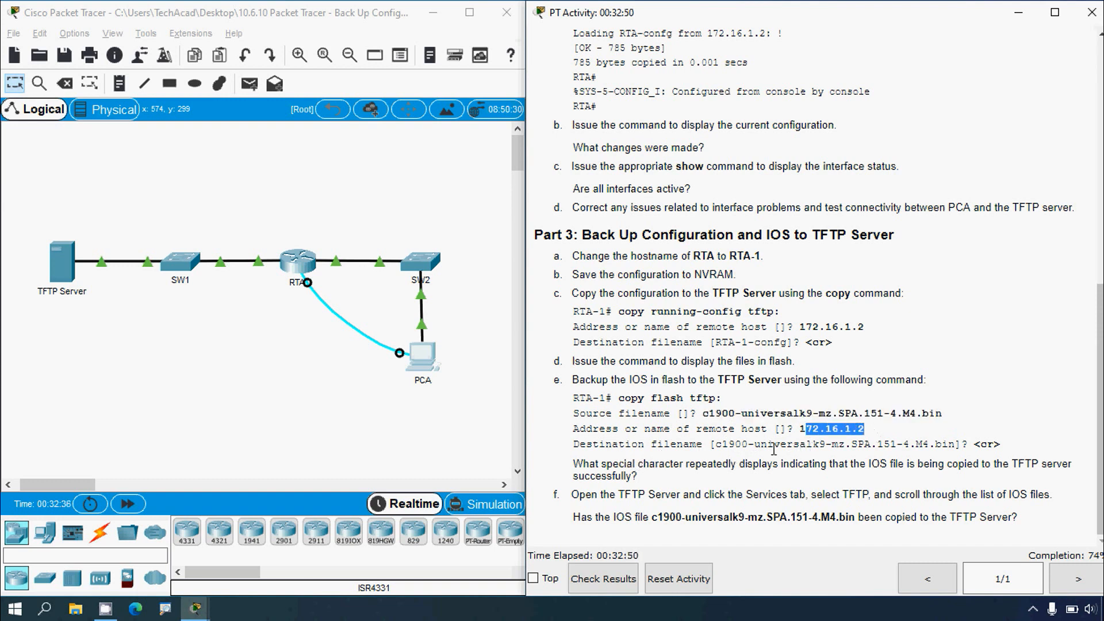
pyautogui.moveTo(716, 445); pyautogui.dragTo(1017, 452)
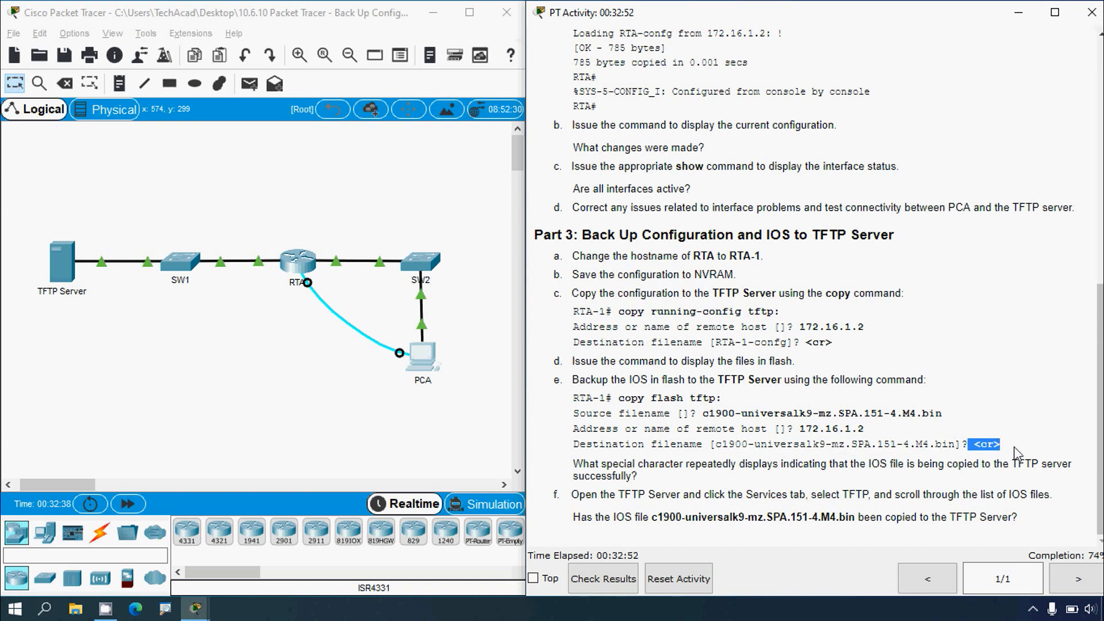
pyautogui.click(759, 424)
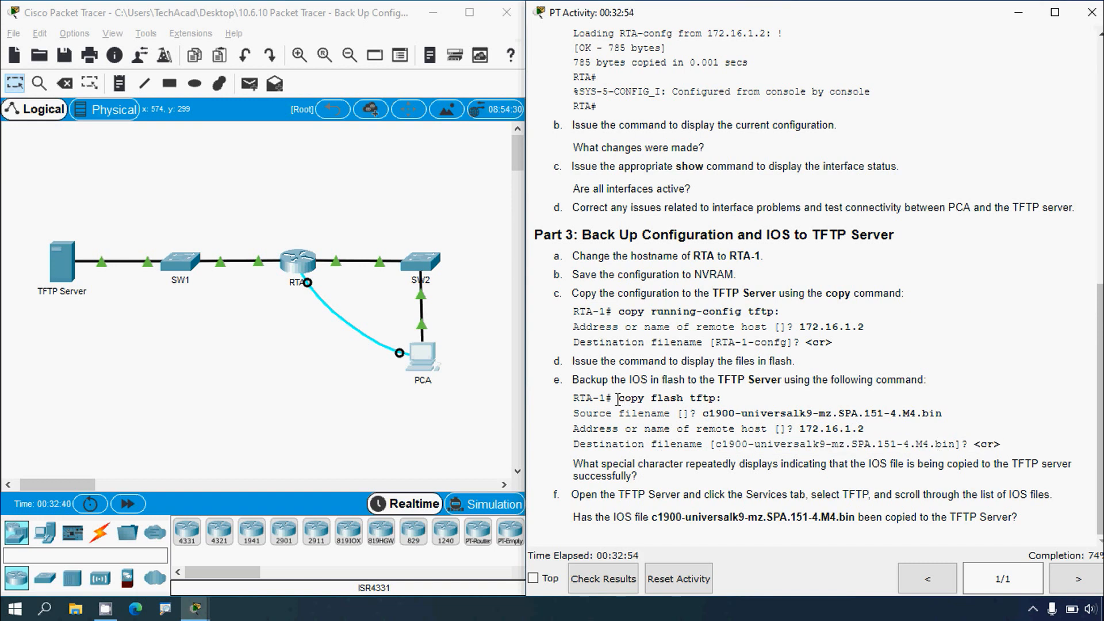
pyautogui.moveTo(618, 399)
pyautogui.mouseDown()
pyautogui.moveTo(726, 398)
pyautogui.moveTo(630, 401)
pyautogui.mouseUp()
pyautogui.click(708, 395)
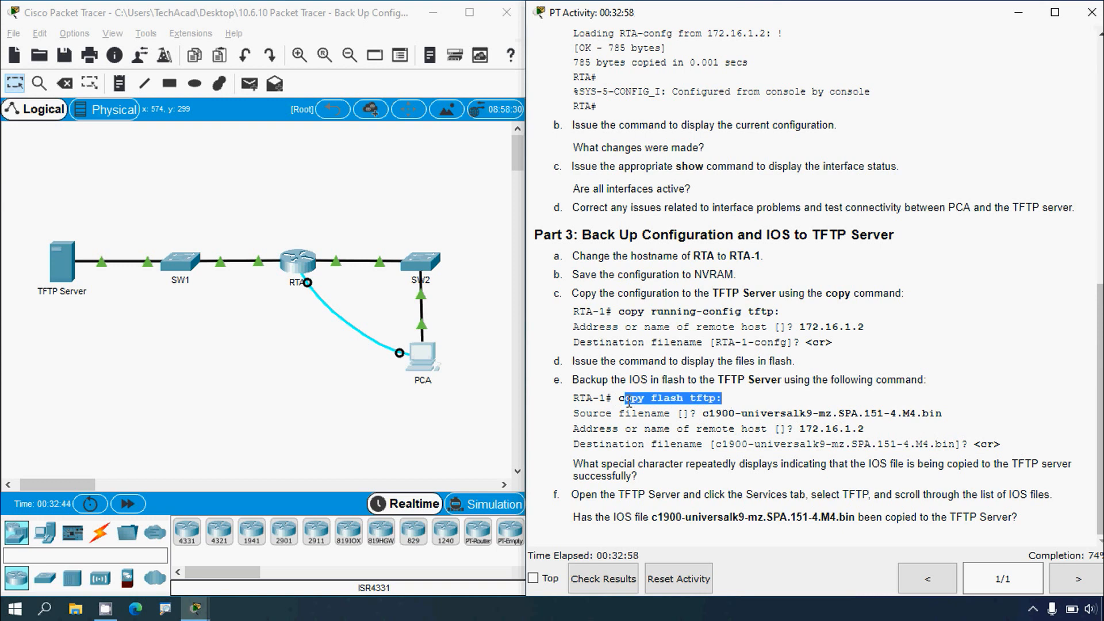
# Step: Reopen PCA's terminal and start copying from flash to the TFTP server with copy flash tftp:
pyautogui.click(423, 358)
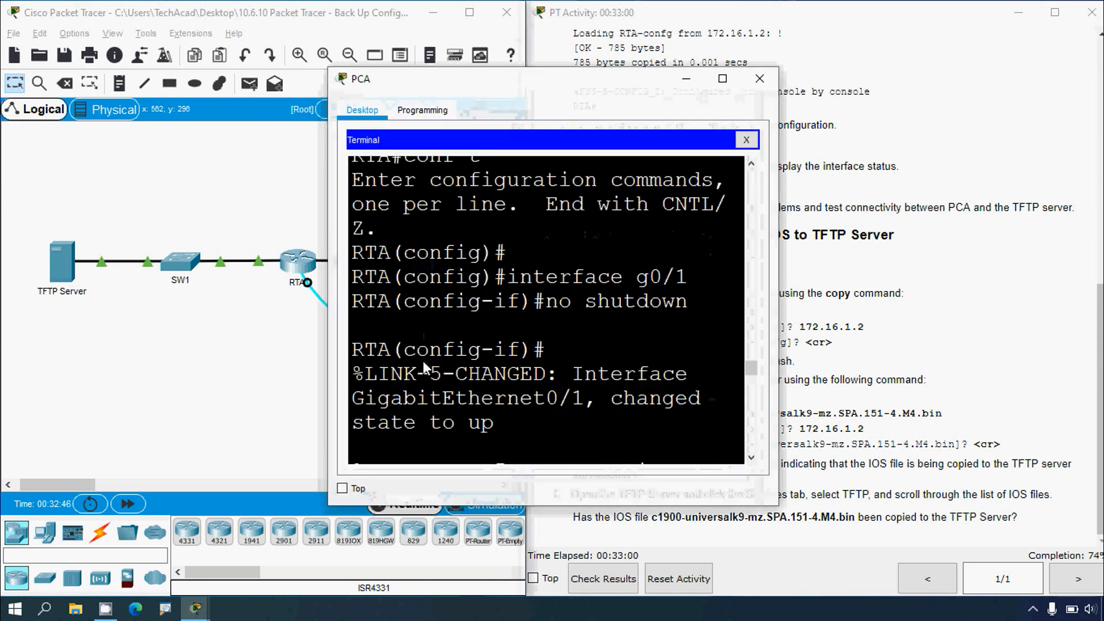
pyautogui.click(723, 78)
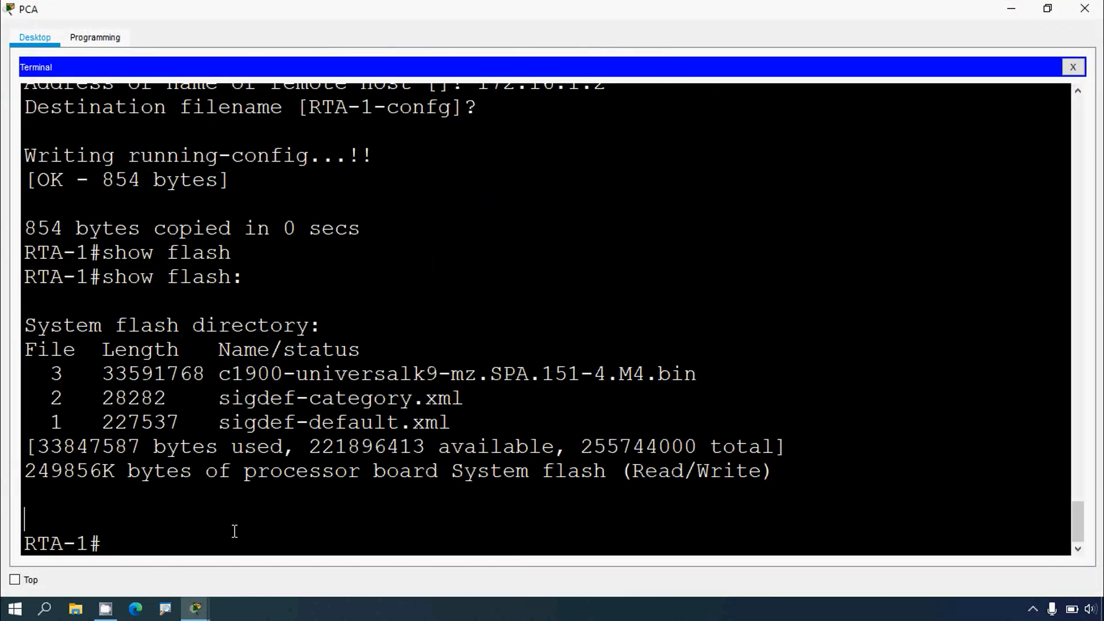
pyautogui.press('Return')
pyautogui.write('copy fla')
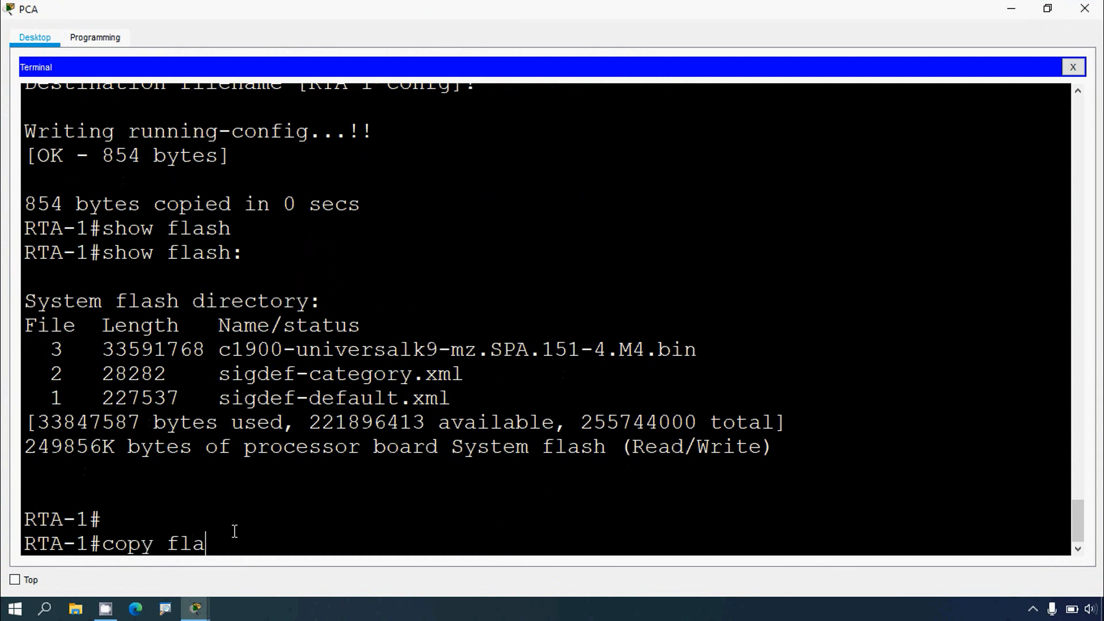
pyautogui.write('sh tftp:')
pyautogui.press('Return')
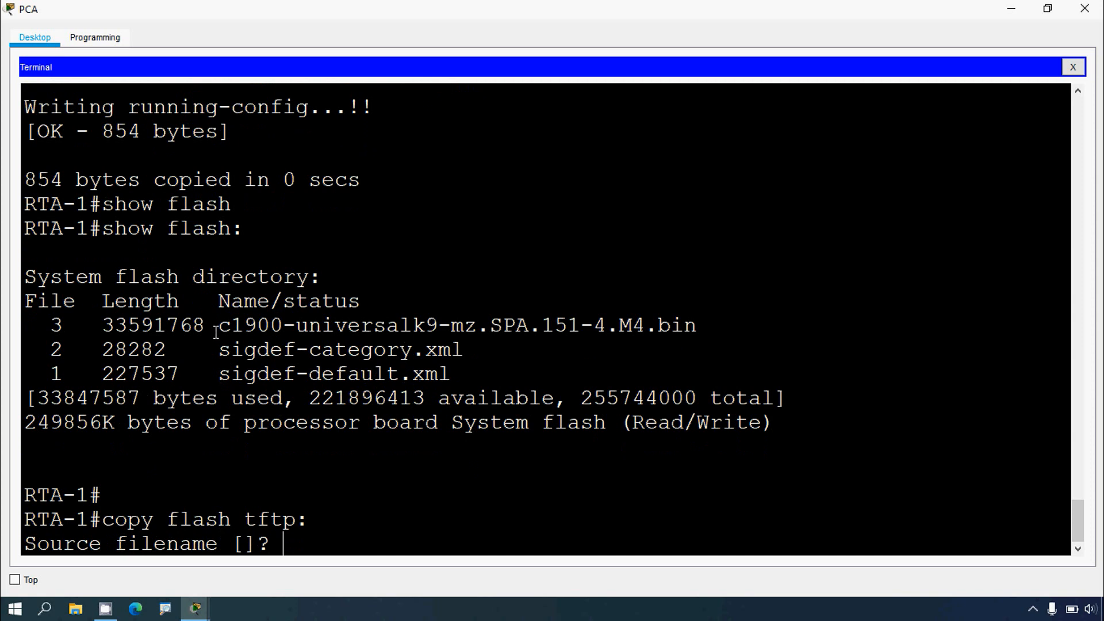
# Step: Enter c1900-universalk9-mz.SPA.151-4.M4.bin from the flash listing as the source filename
pyautogui.moveTo(220, 327); pyautogui.dragTo(697, 328)
pyautogui.hotkey('ctrl', 'c')
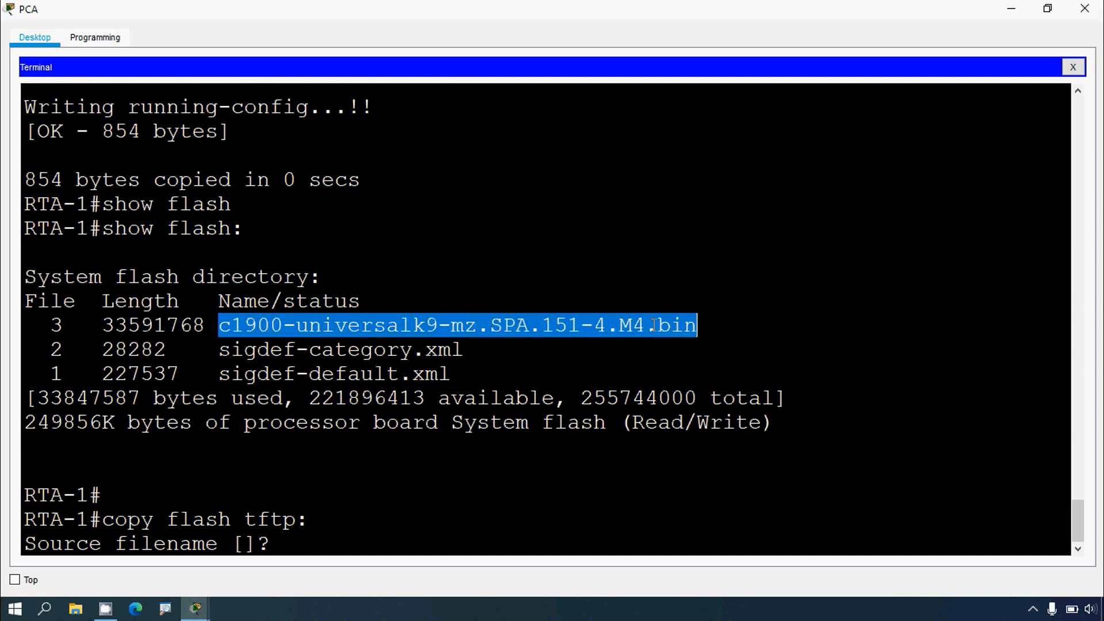
pyautogui.rightClick(275, 544)
pyautogui.click(305, 570)
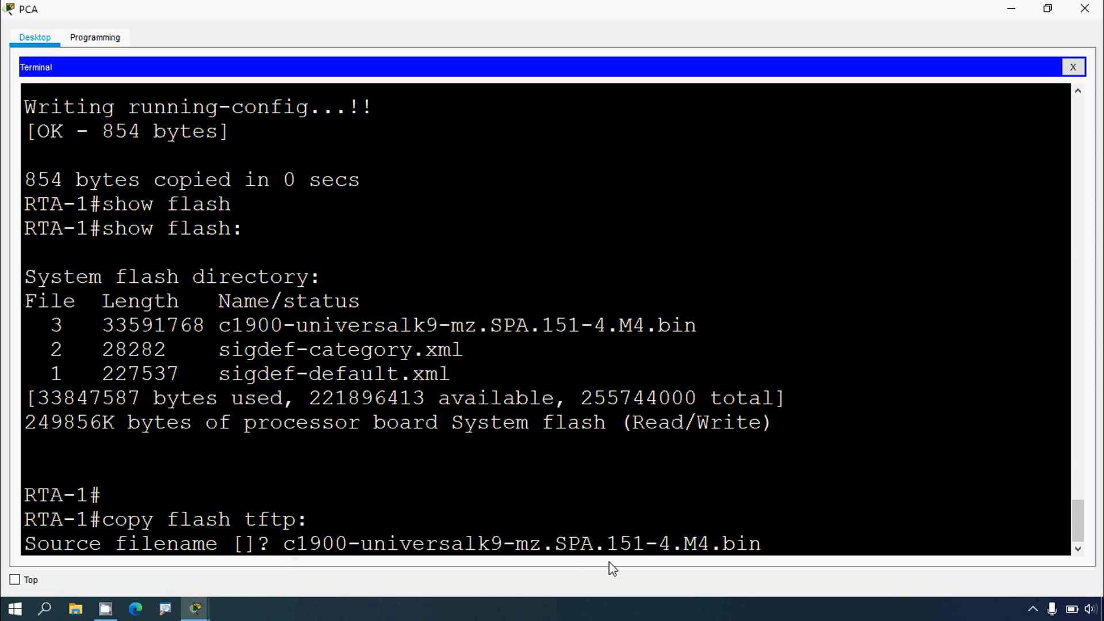
pyautogui.press('Return')
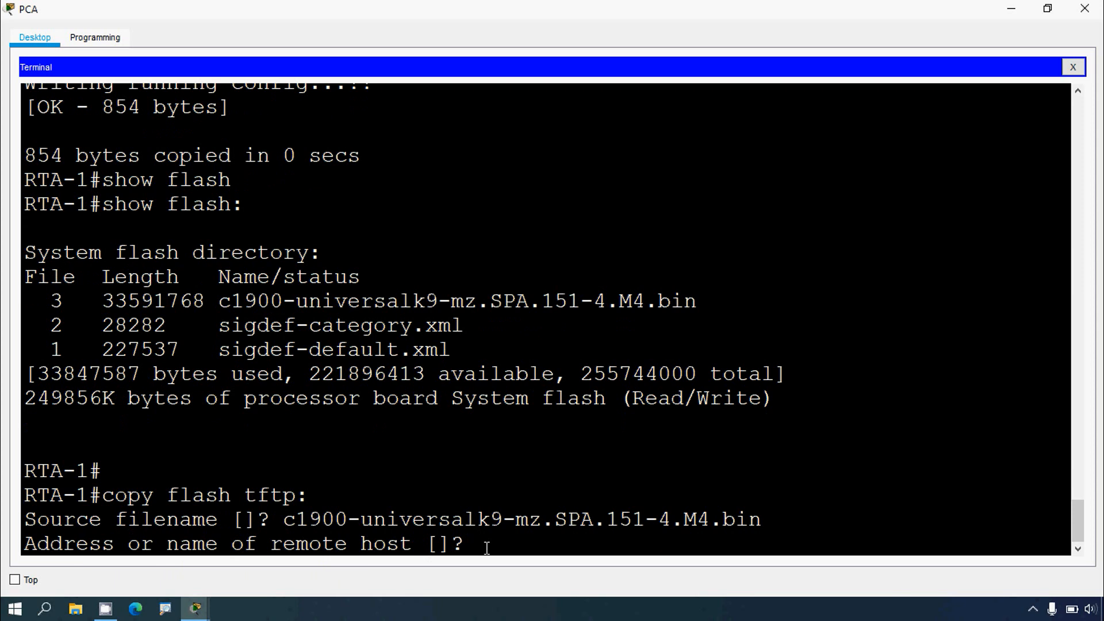
# Step: Enter the remote host address 172.16.1.2 and accept the default destination filename to send the IOS image
pyautogui.write('172.16.1.2')
pyautogui.press('Return')
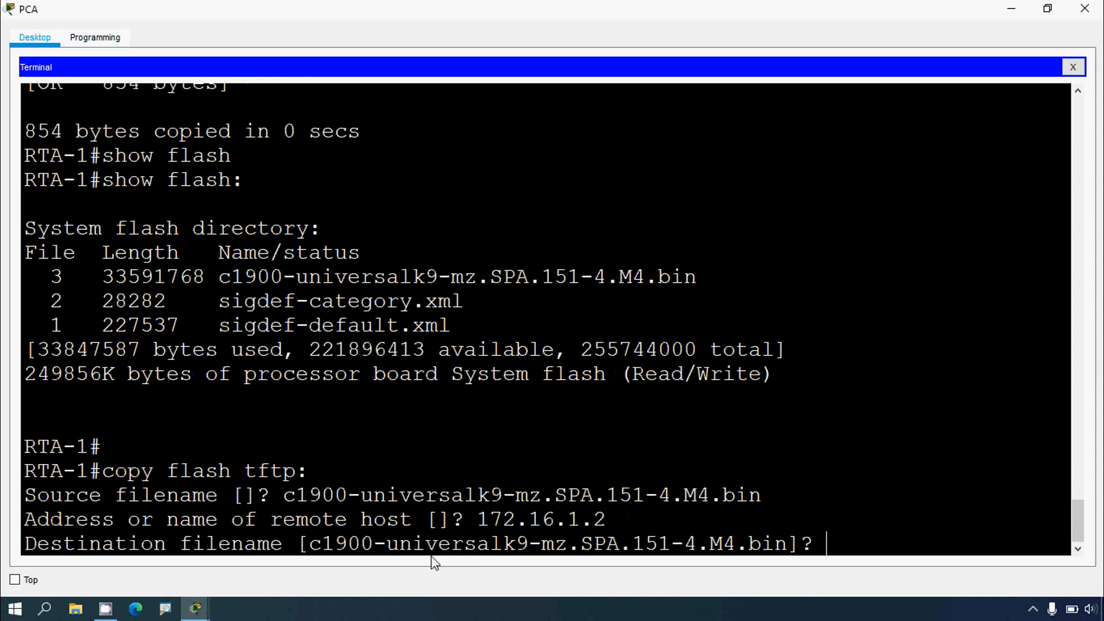
pyautogui.moveTo(309, 545); pyautogui.dragTo(786, 544)
pyautogui.click(842, 544)
pyautogui.press('Return')
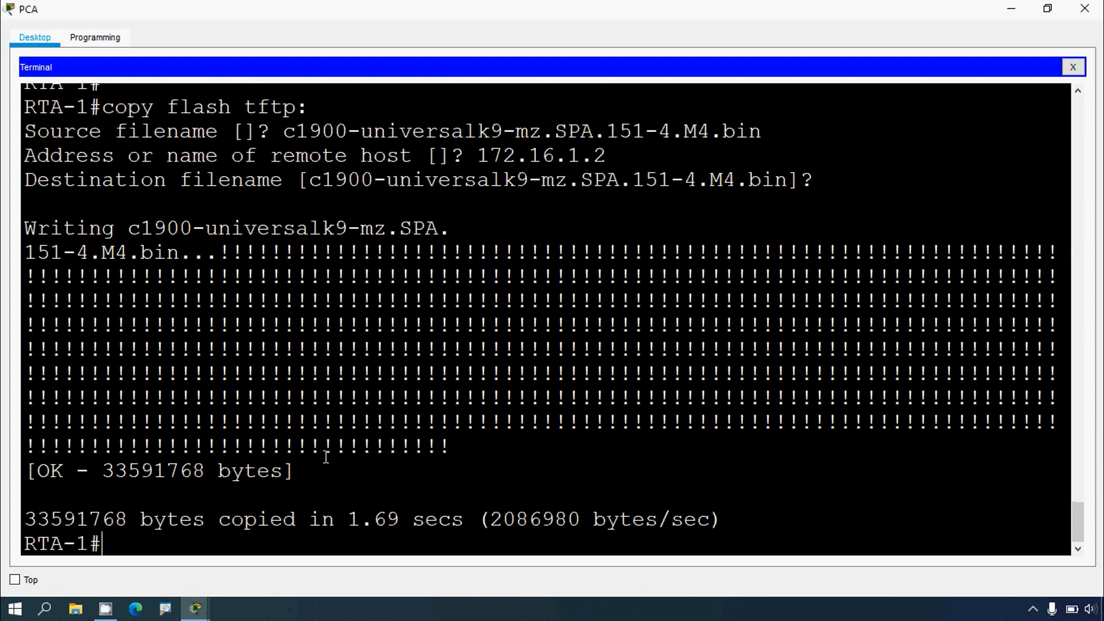
# Step: Examine the repeated characters printed in the terminal while the IOS file was copied
pyautogui.moveTo(326, 460); pyautogui.dragTo(361, 524)
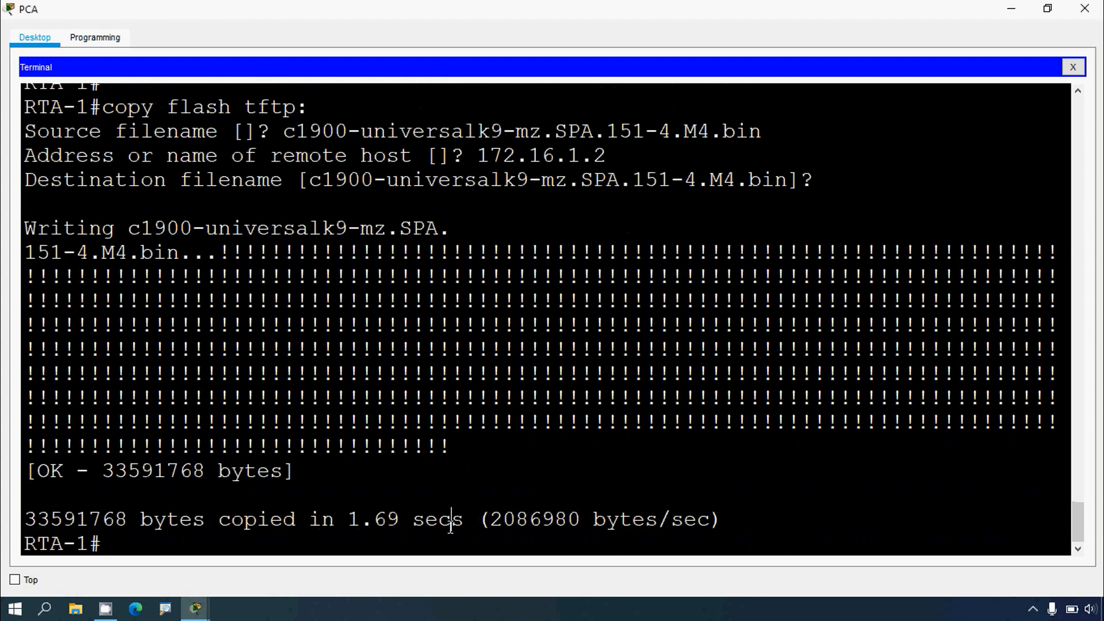
pyautogui.click(1012, 9)
pyautogui.click(928, 312)
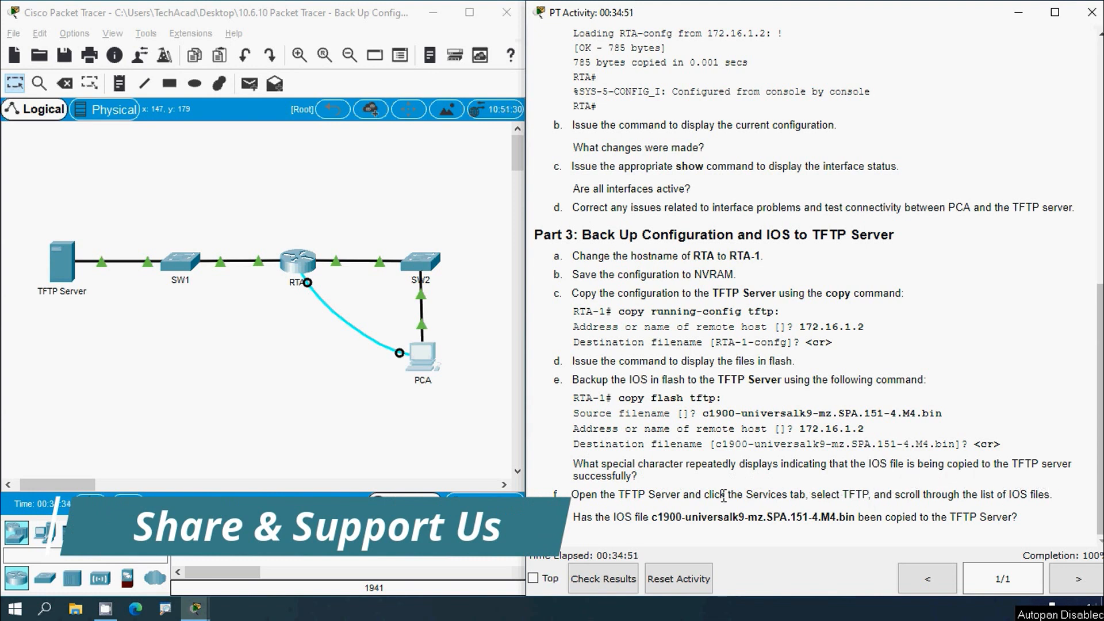
pyautogui.click(422, 366)
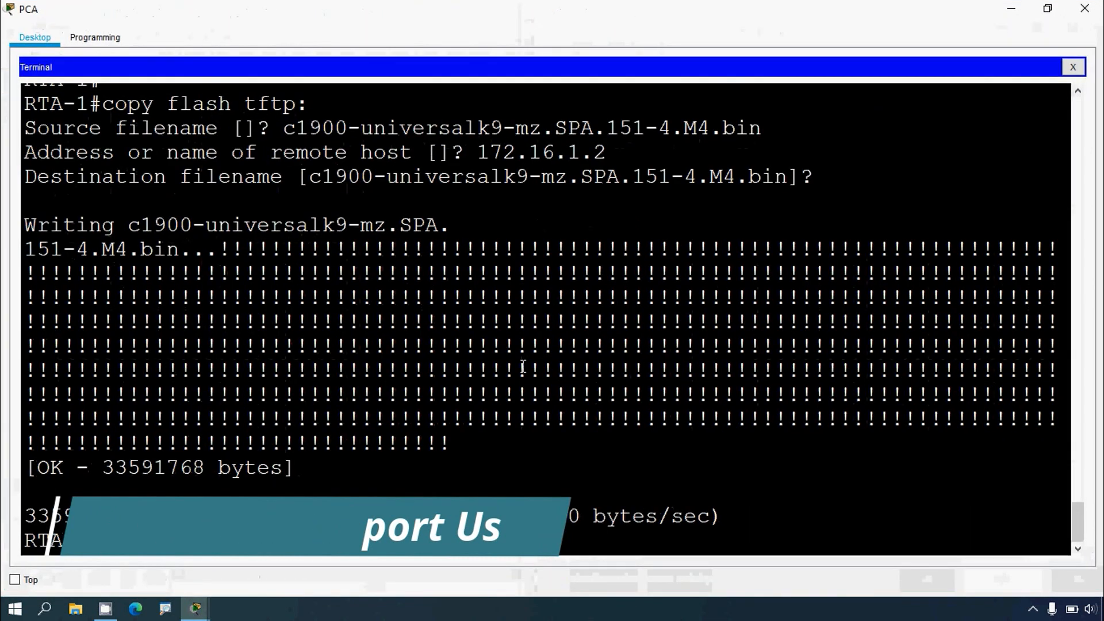
pyautogui.moveTo(219, 249); pyautogui.dragTo(418, 391)
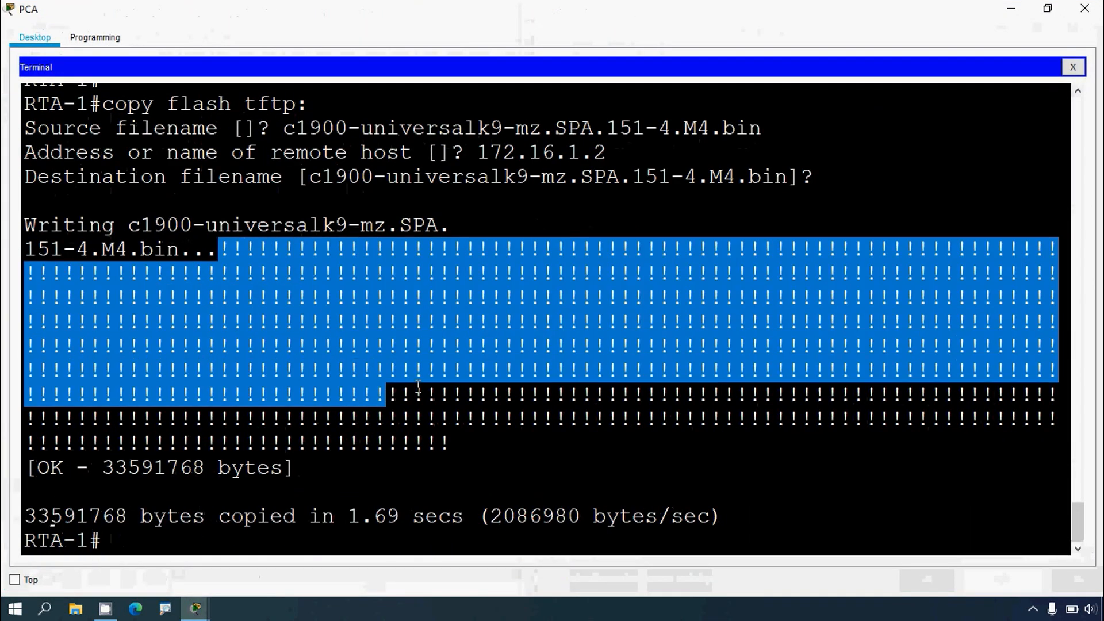
pyautogui.click(419, 387)
pyautogui.moveTo(442, 443); pyautogui.dragTo(361, 342)
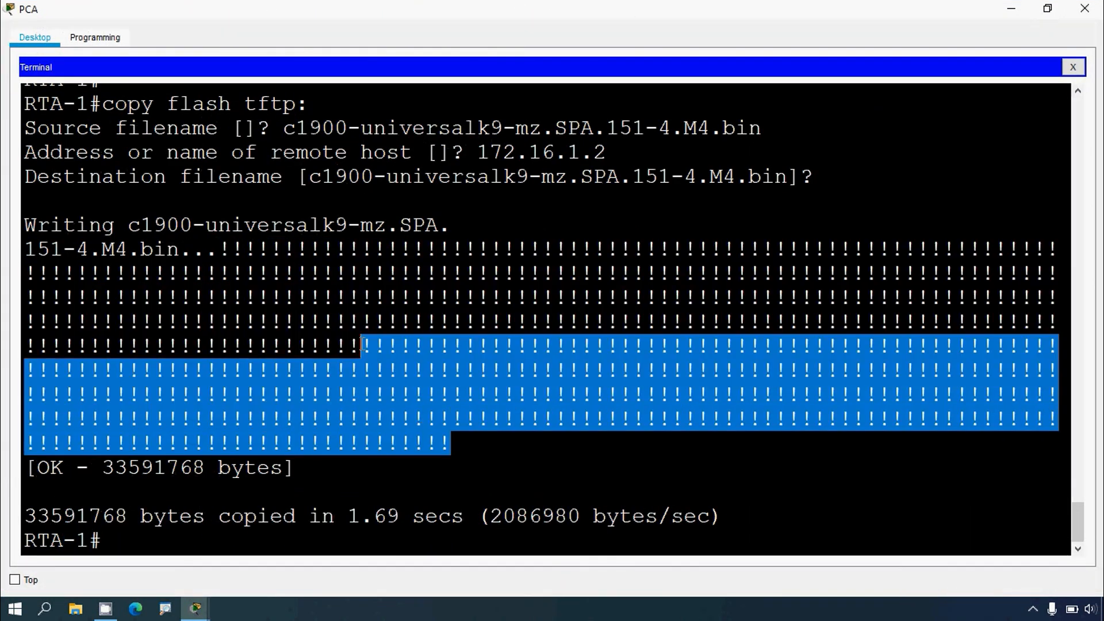
pyautogui.click(413, 322)
pyautogui.click(1011, 10)
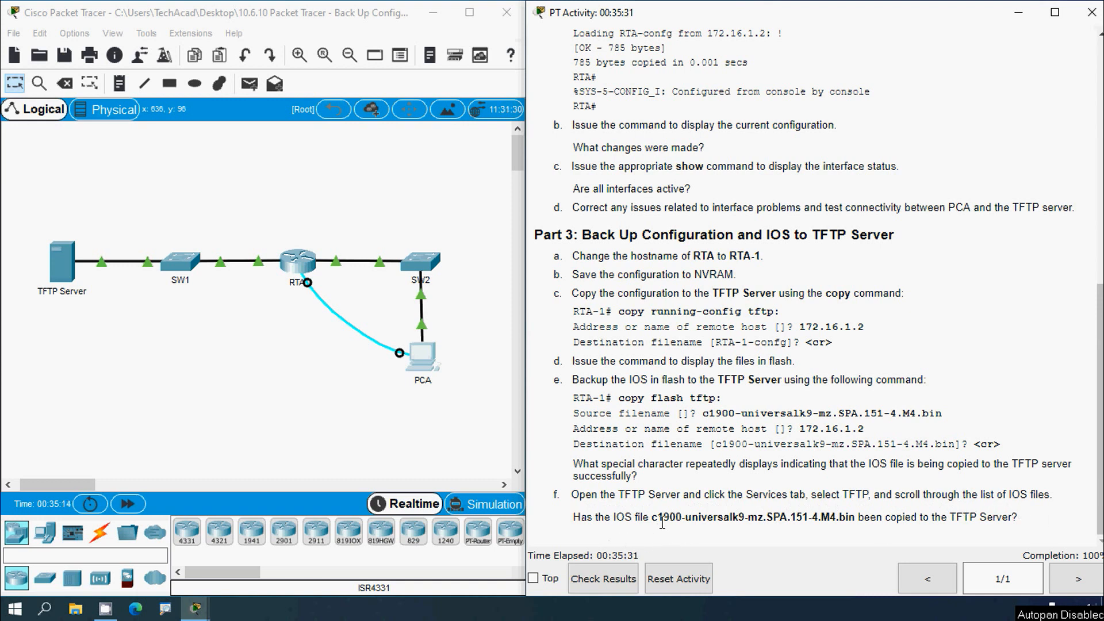
# Step: Open the TFTP Server's TFTP service and locate c1900-universalk9-mz.SPA.151-4.M4.bin in its file list, then close it
pyautogui.moveTo(652, 518); pyautogui.dragTo(855, 520)
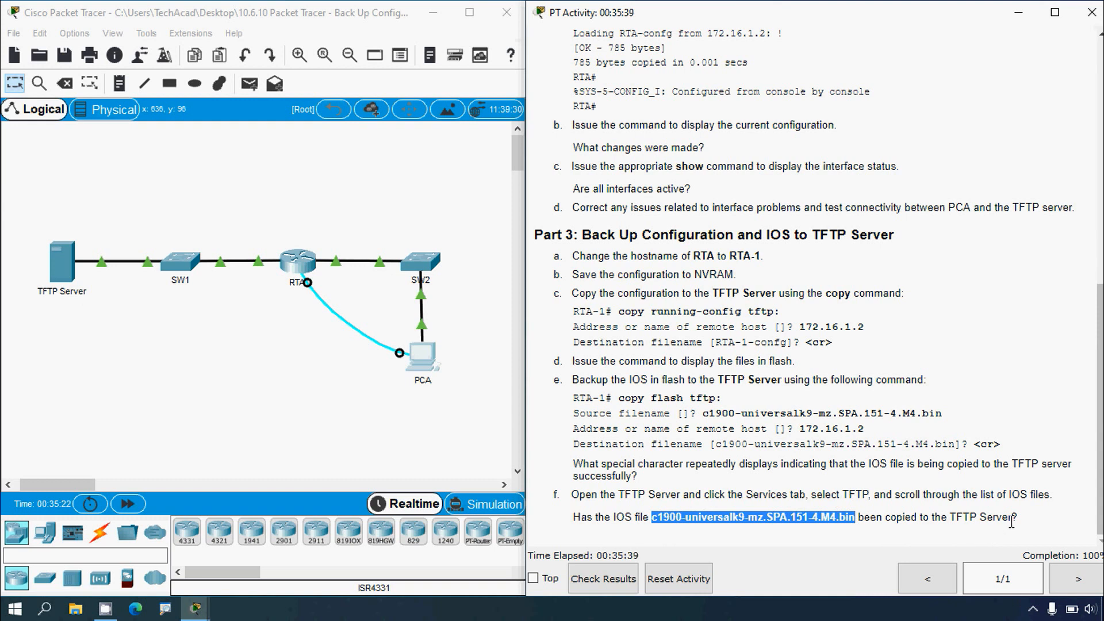
pyautogui.click(734, 498)
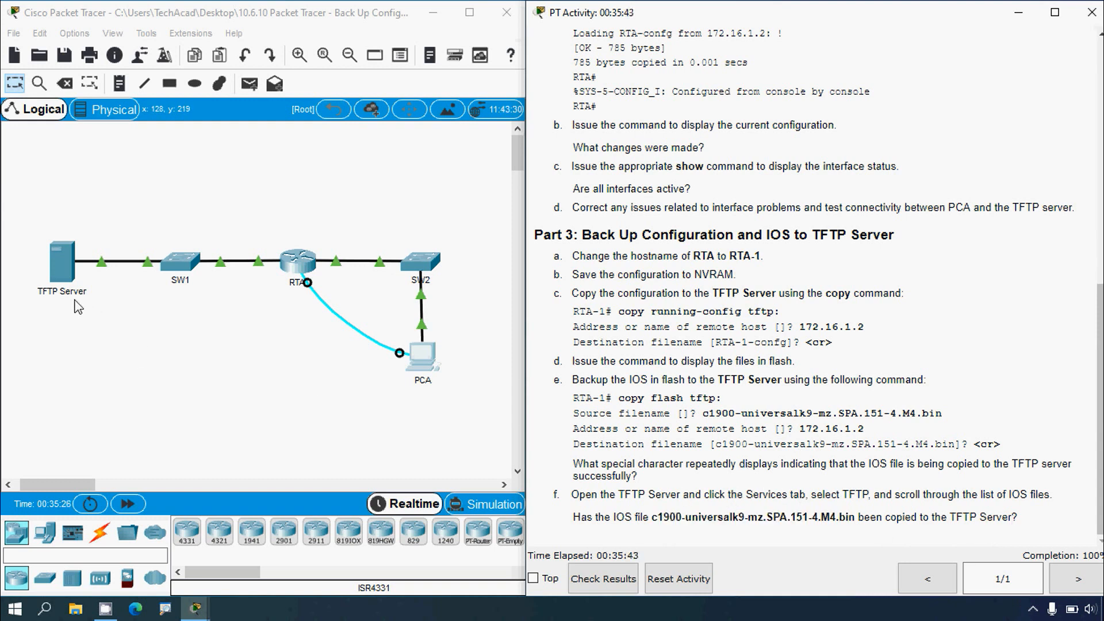
pyautogui.click(65, 270)
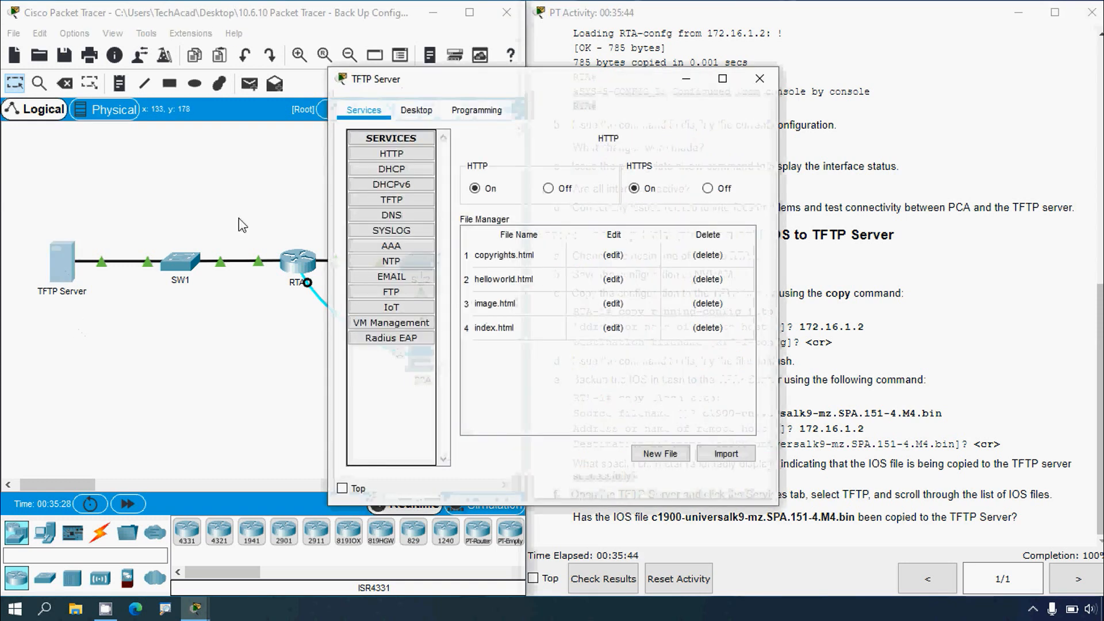
pyautogui.click(723, 79)
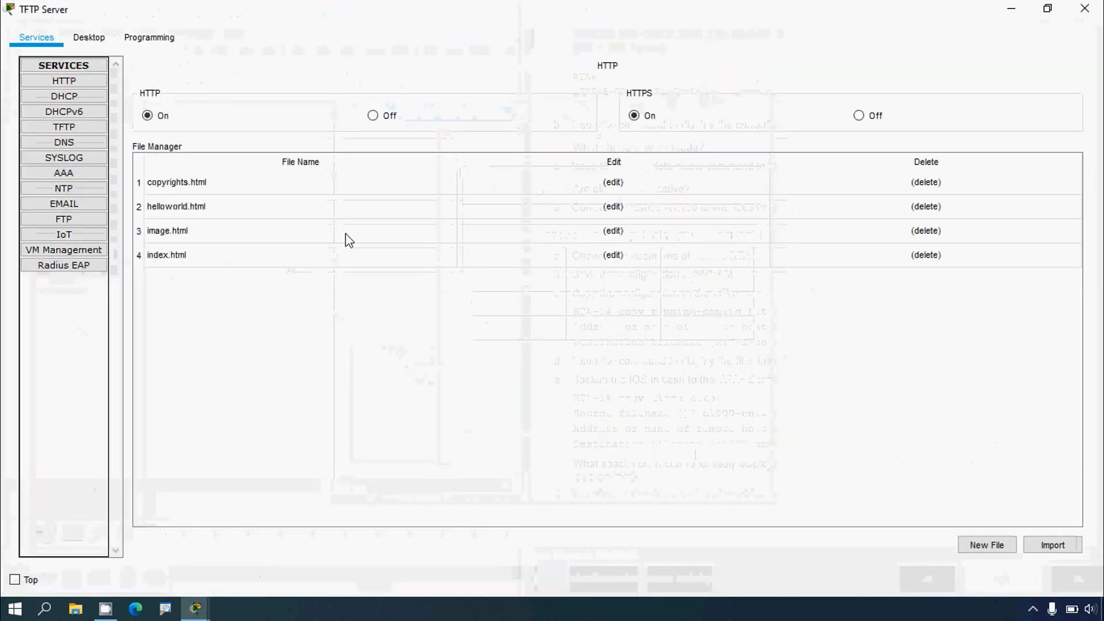
pyautogui.click(67, 132)
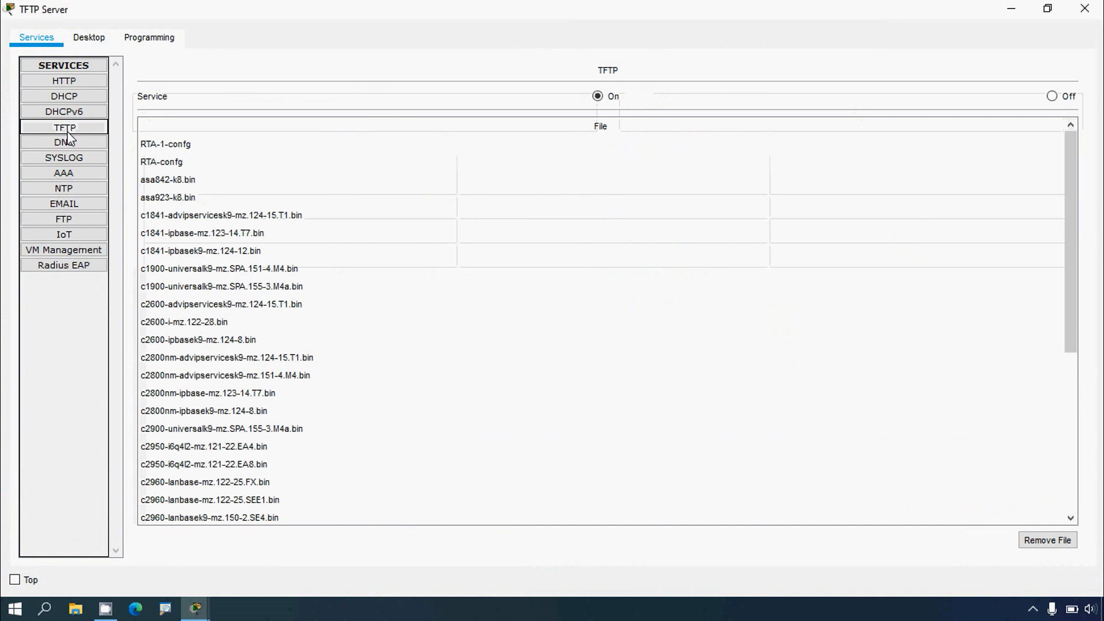
pyautogui.click(361, 251)
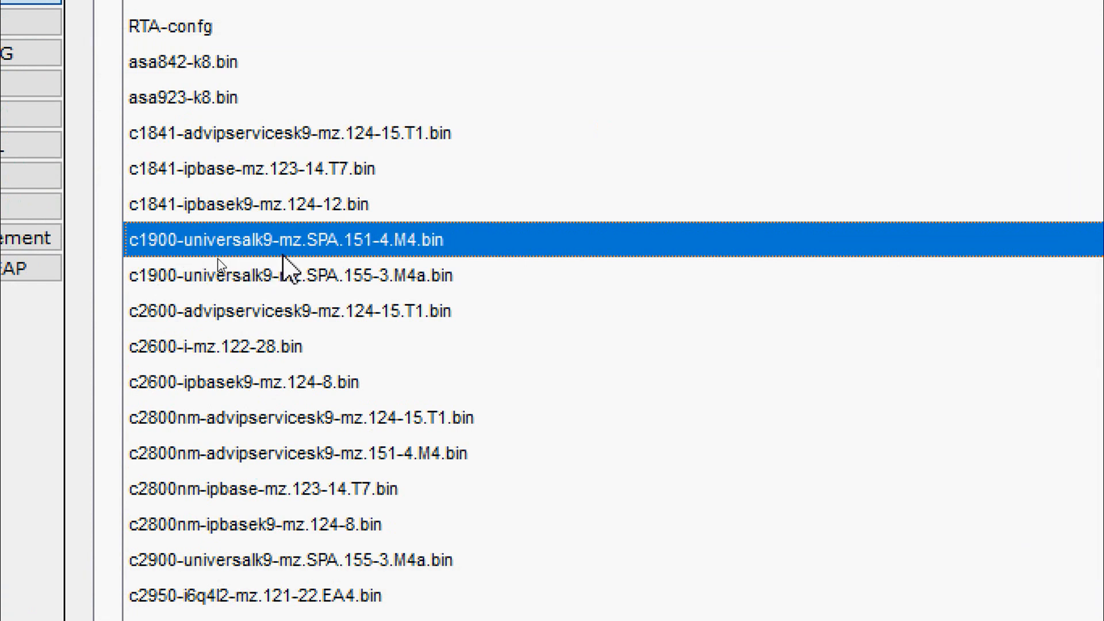
pyautogui.click(1004, 16)
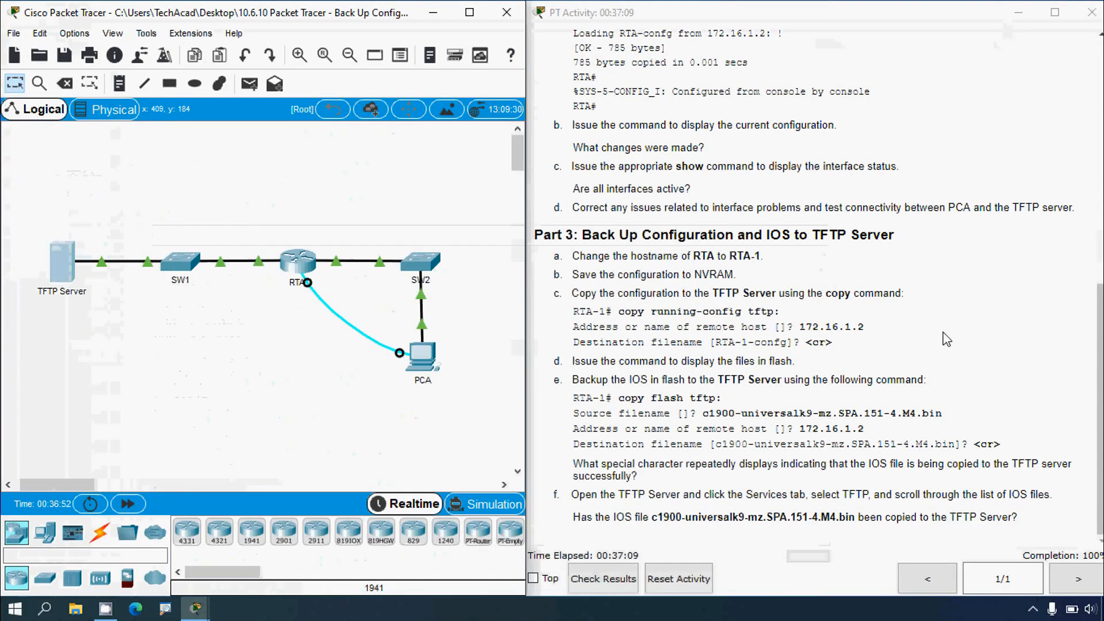